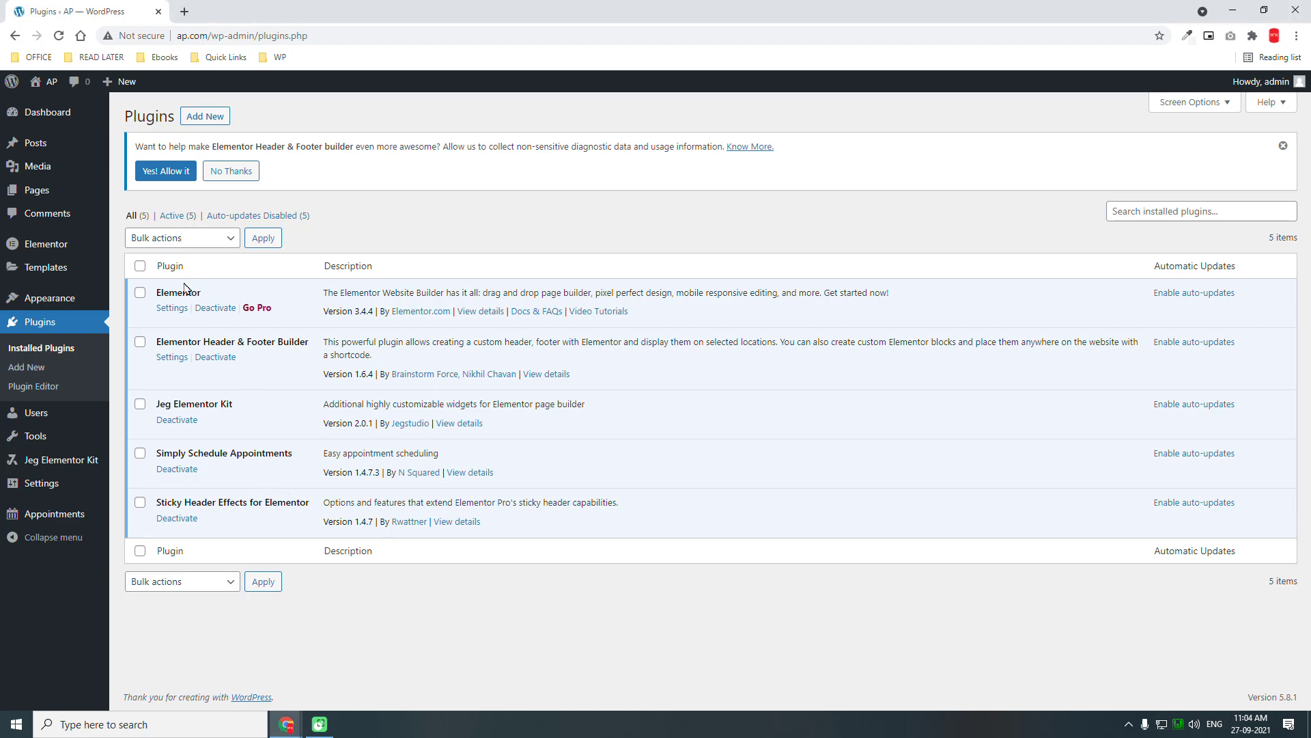
Highlight the installed plugins Elementor, Jeg Elementor Kit, Simply Schedule Appointments and Sticky Header Effects.
{"action": "left_click_drag", "start_coordinate": [201, 292], "coordinate": [183, 292]}
{"action": "left_click_drag", "start_coordinate": [248, 405], "coordinate": [131, 405]}
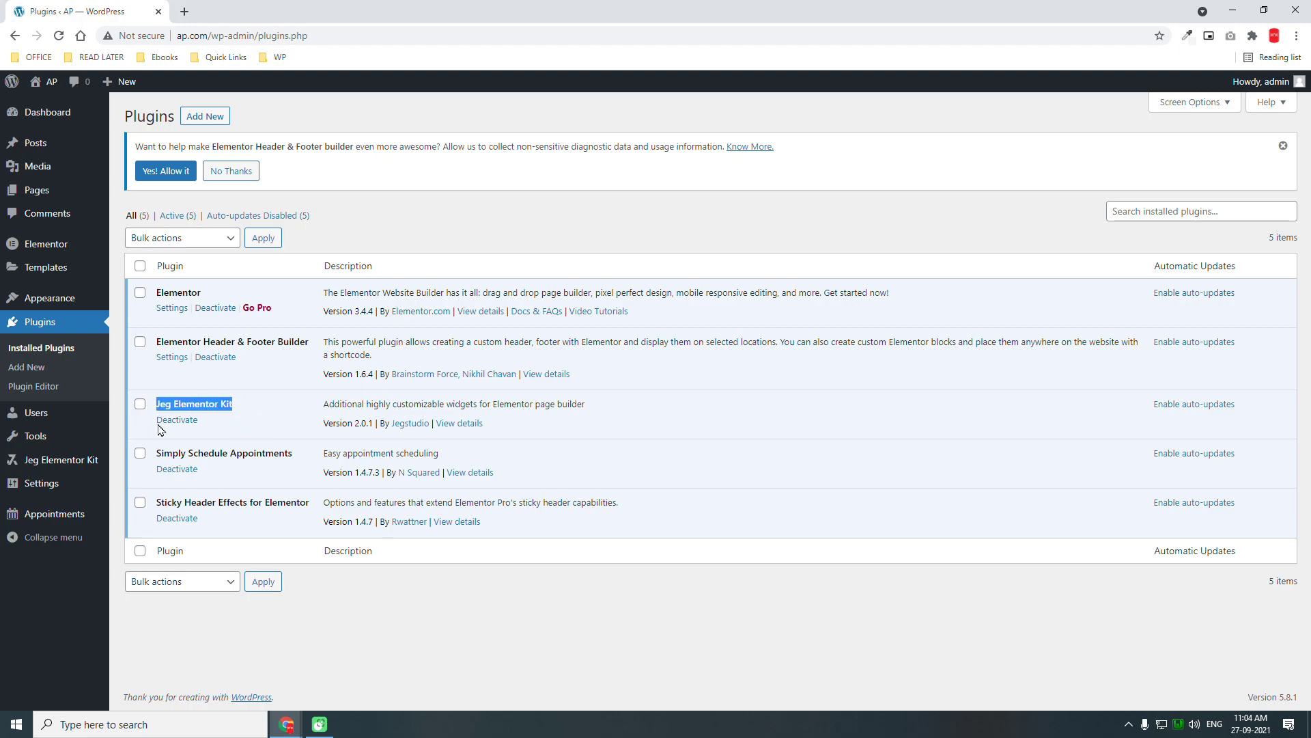
{"action": "left_click_drag", "start_coordinate": [294, 456], "coordinate": [204, 447]}
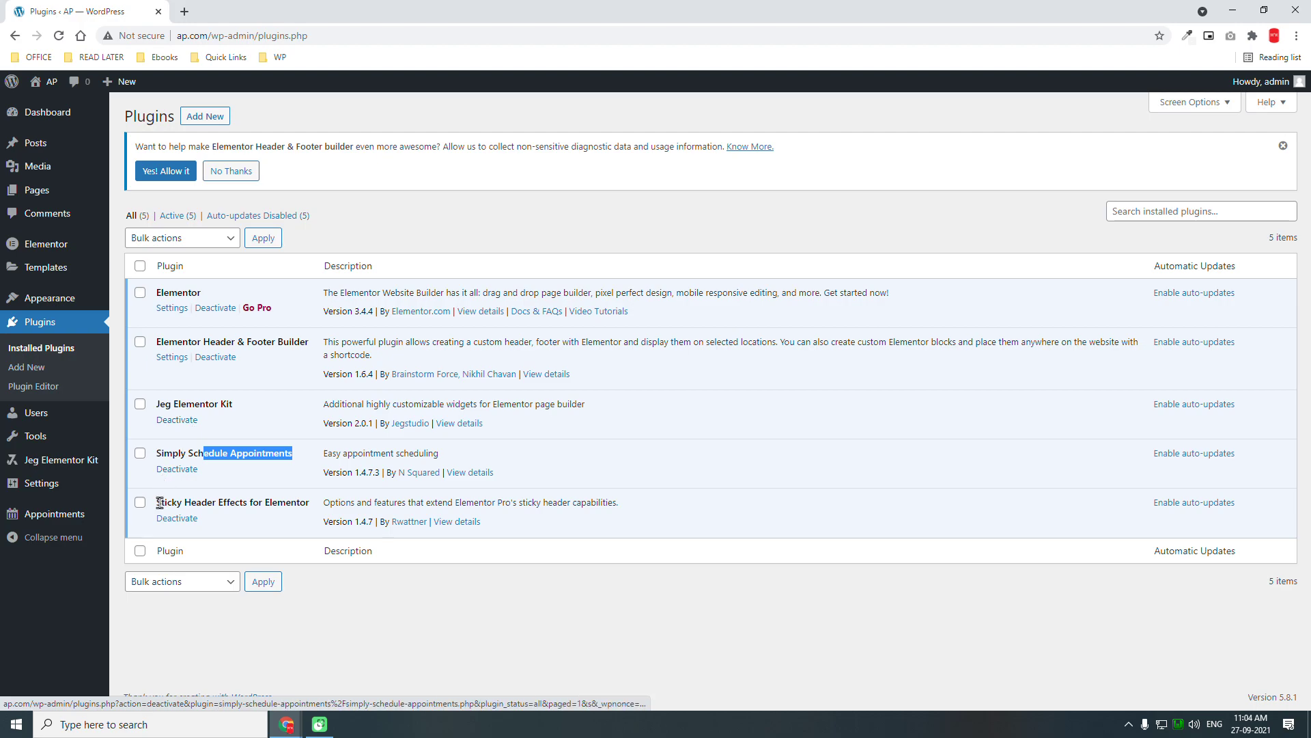
{"action": "left_click_drag", "start_coordinate": [161, 503], "coordinate": [288, 501]}
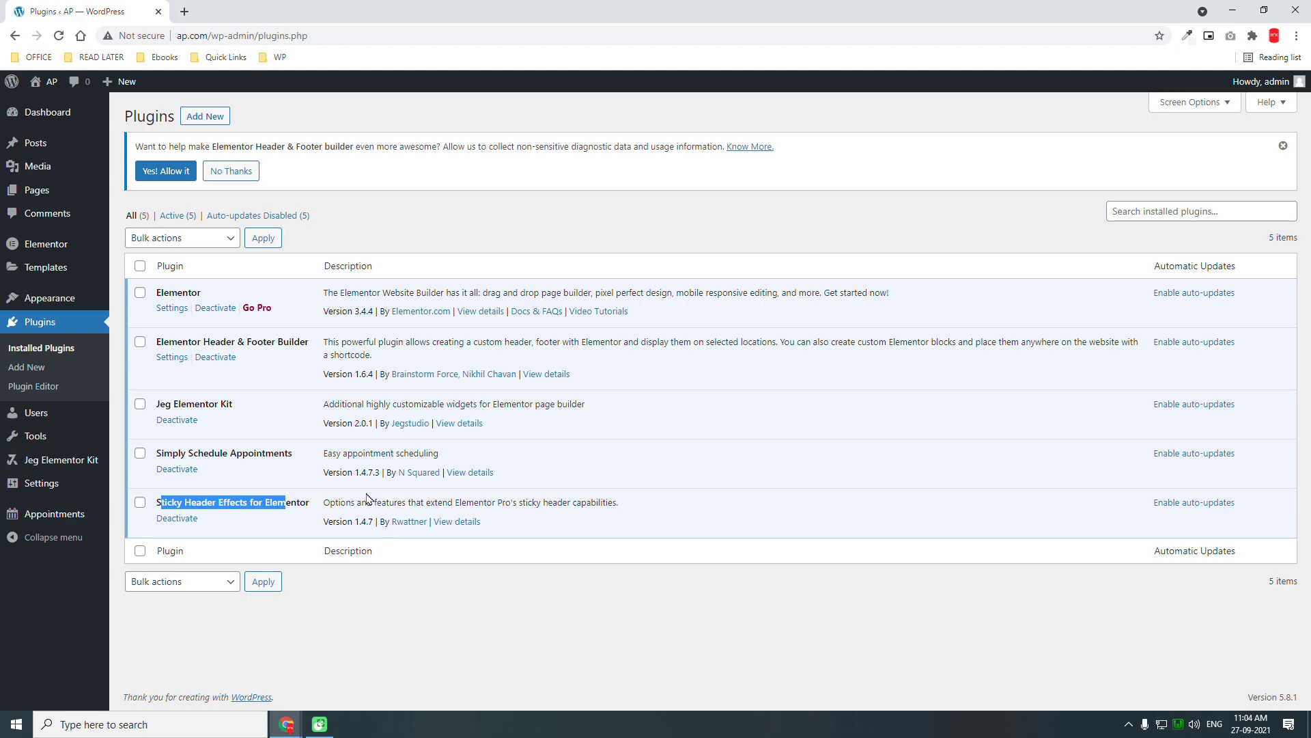
Visit the installed themes, then open the Home page for editing from Pages.
{"action": "left_click", "coordinate": [75, 299]}
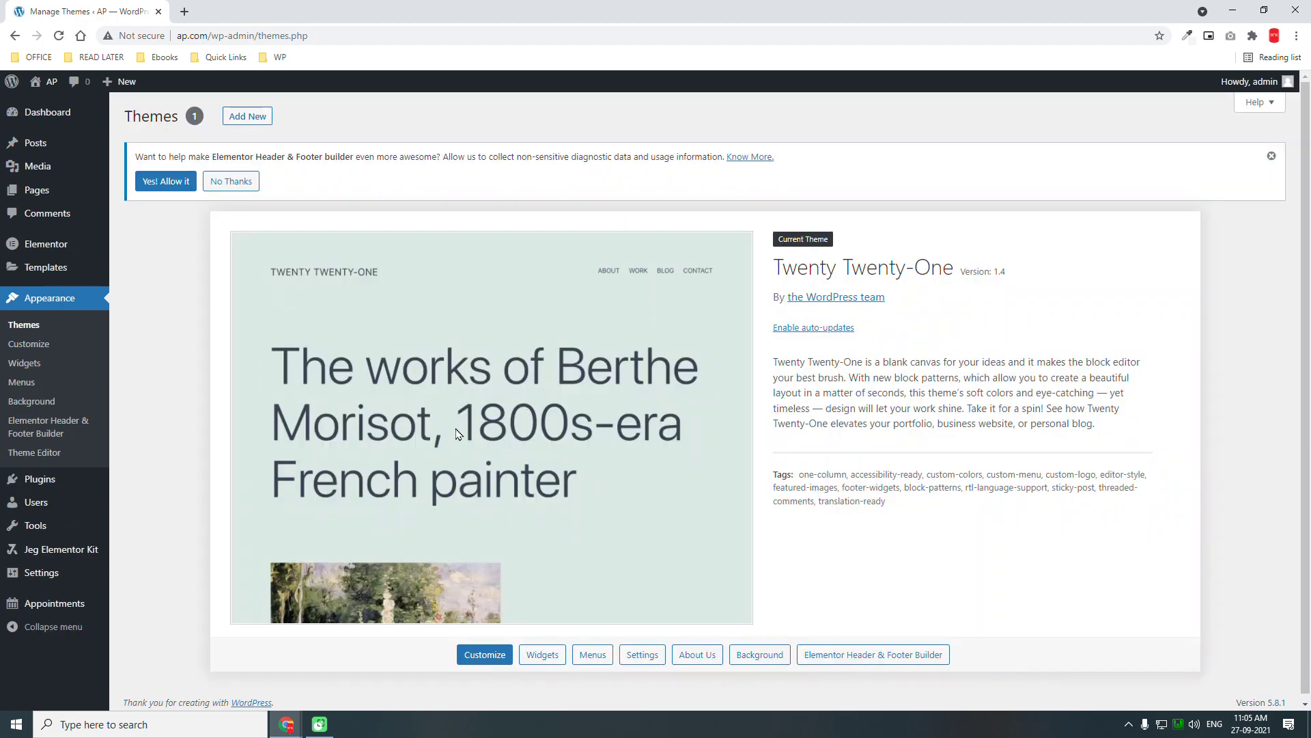
{"action": "left_click", "coordinate": [63, 198]}
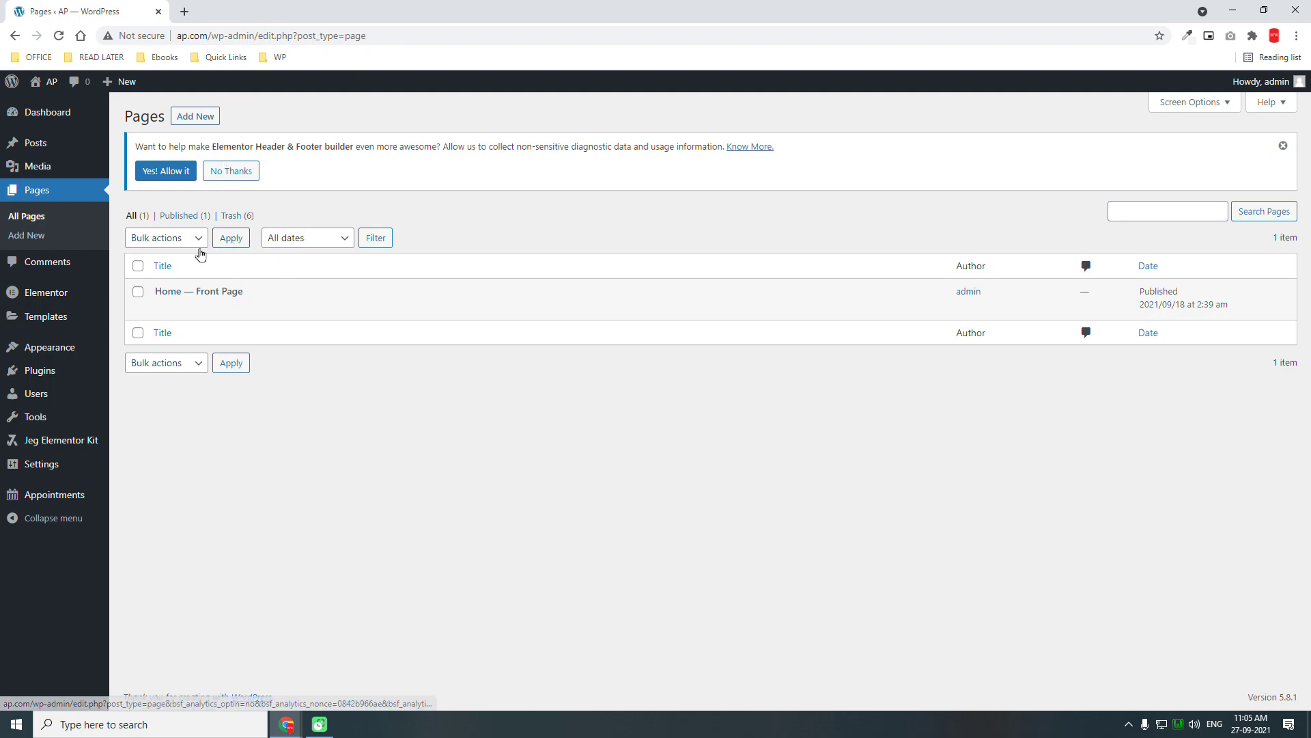
{"action": "left_click", "coordinate": [162, 309]}
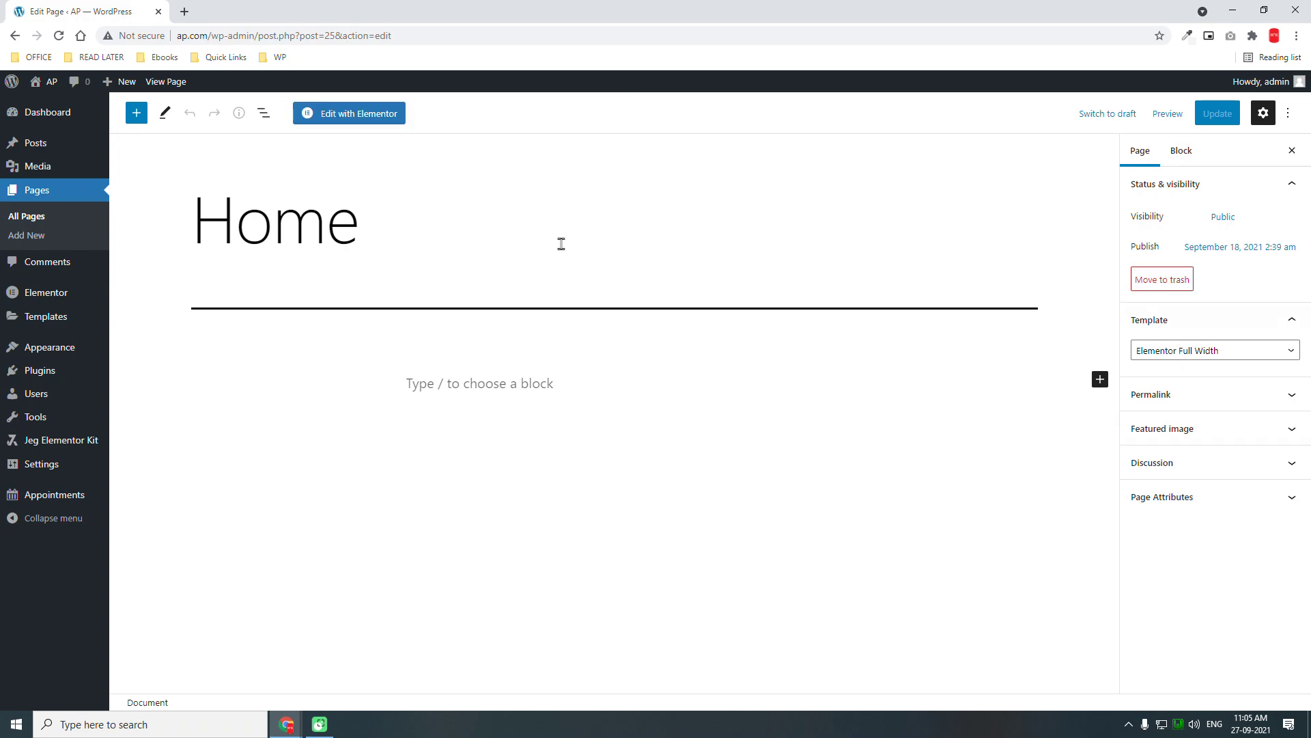
Check in Reading settings that the homepage is the static page Home.
{"action": "mouse_move", "coordinate": [42, 435]}
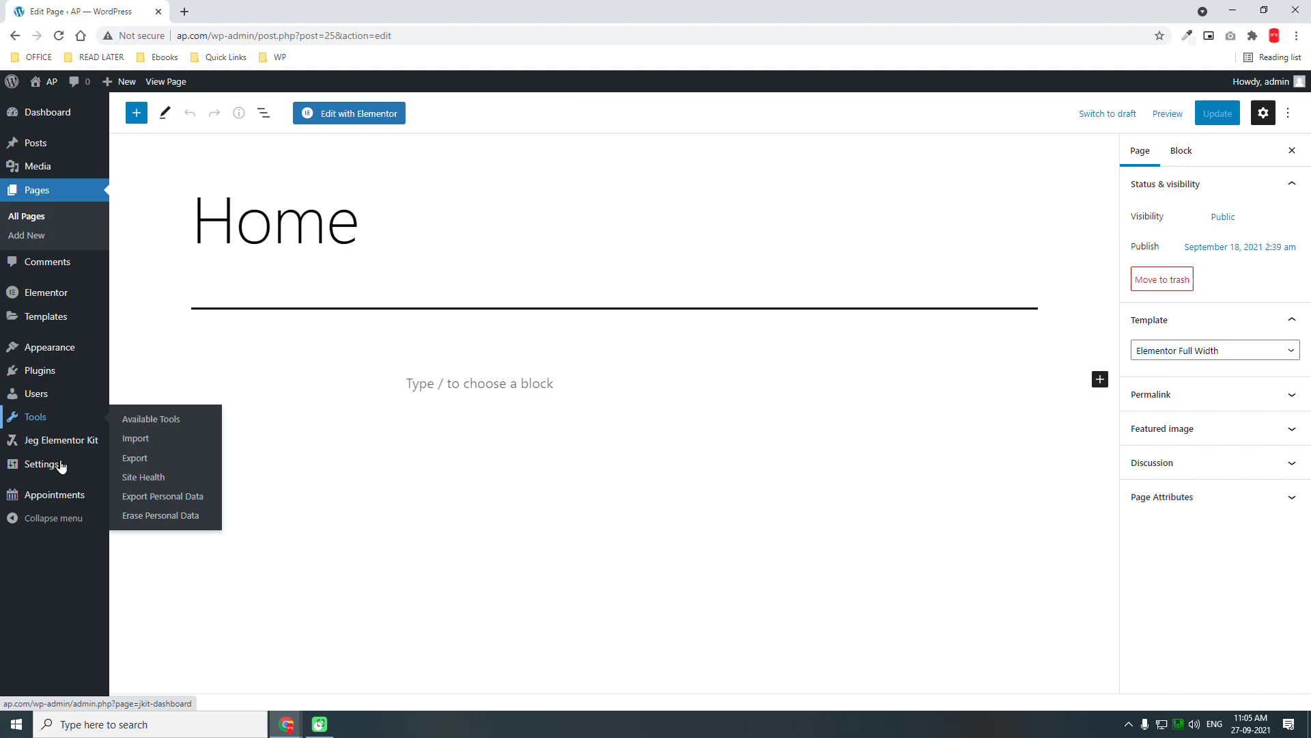
{"action": "mouse_move", "coordinate": [27, 464]}
{"action": "left_click", "coordinate": [151, 507]}
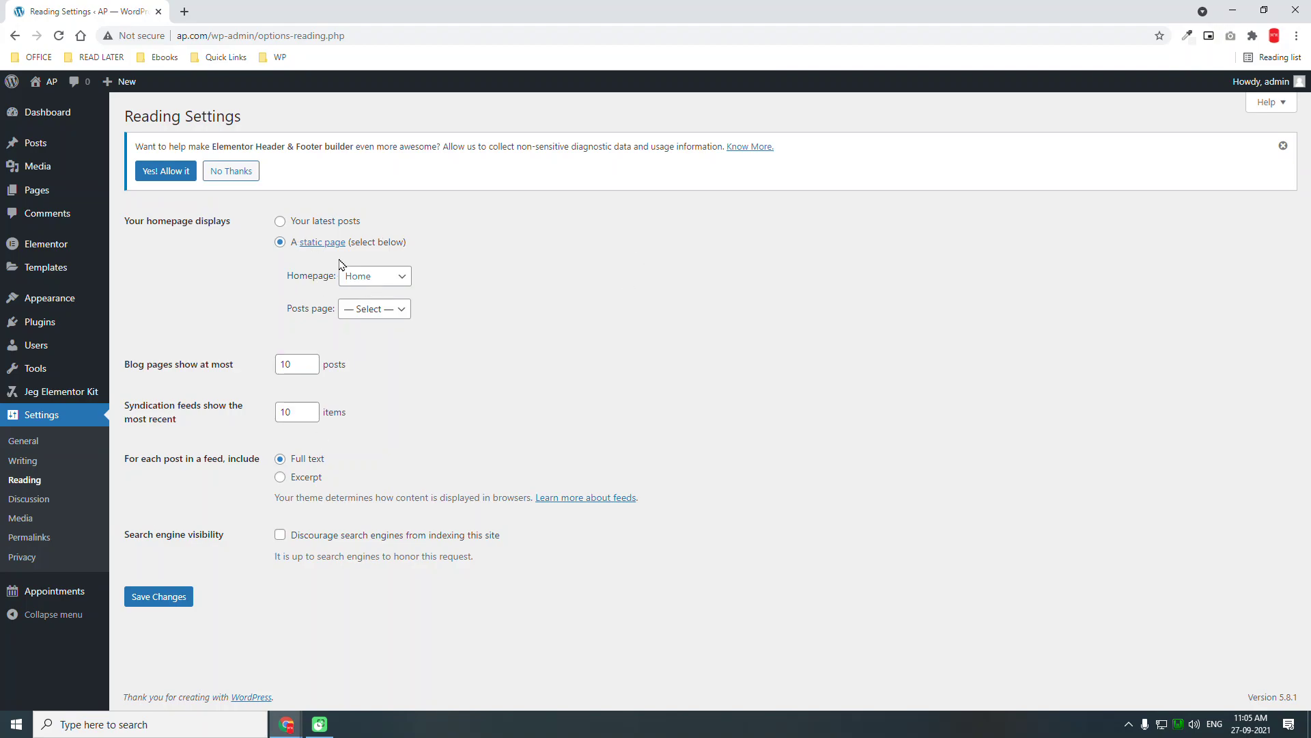
{"action": "left_click_drag", "start_coordinate": [273, 259], "coordinate": [338, 275]}
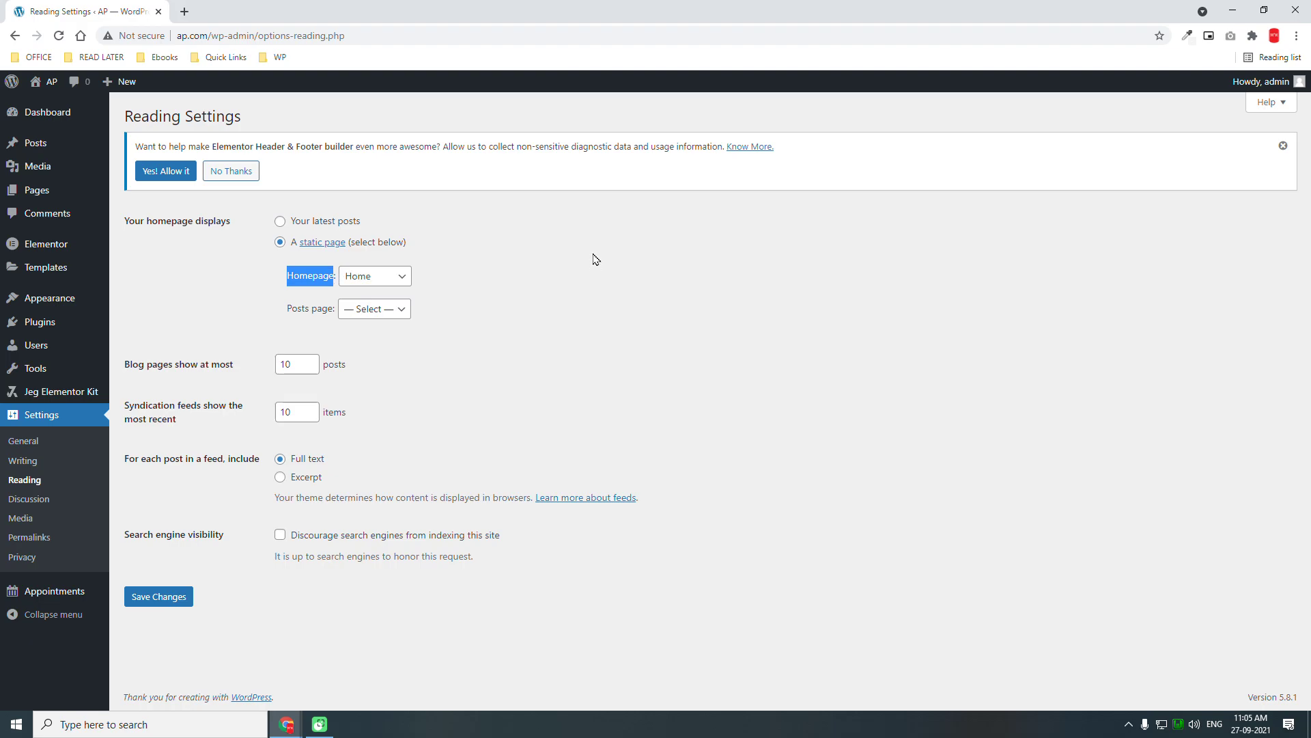
Create a new menu named Onepage assigned to the primary location.
{"action": "mouse_move", "coordinate": [58, 306]}
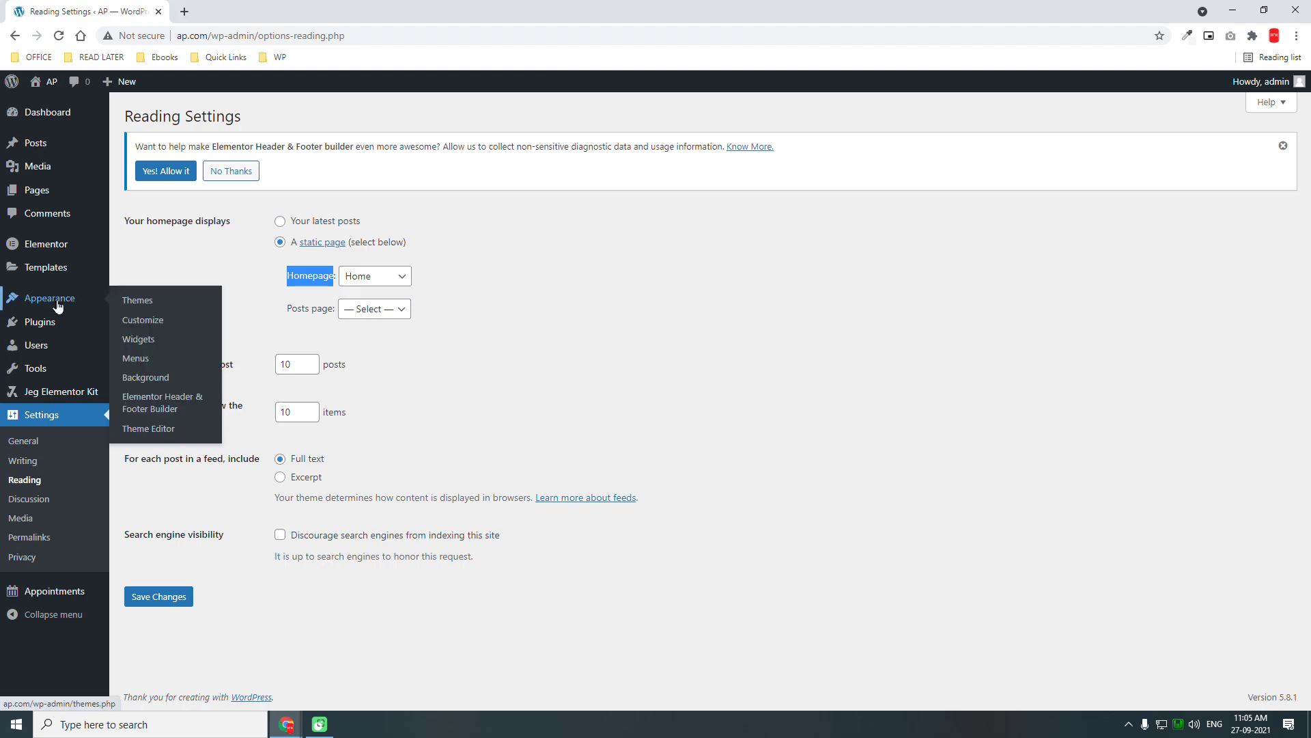
{"action": "left_click", "coordinate": [154, 359]}
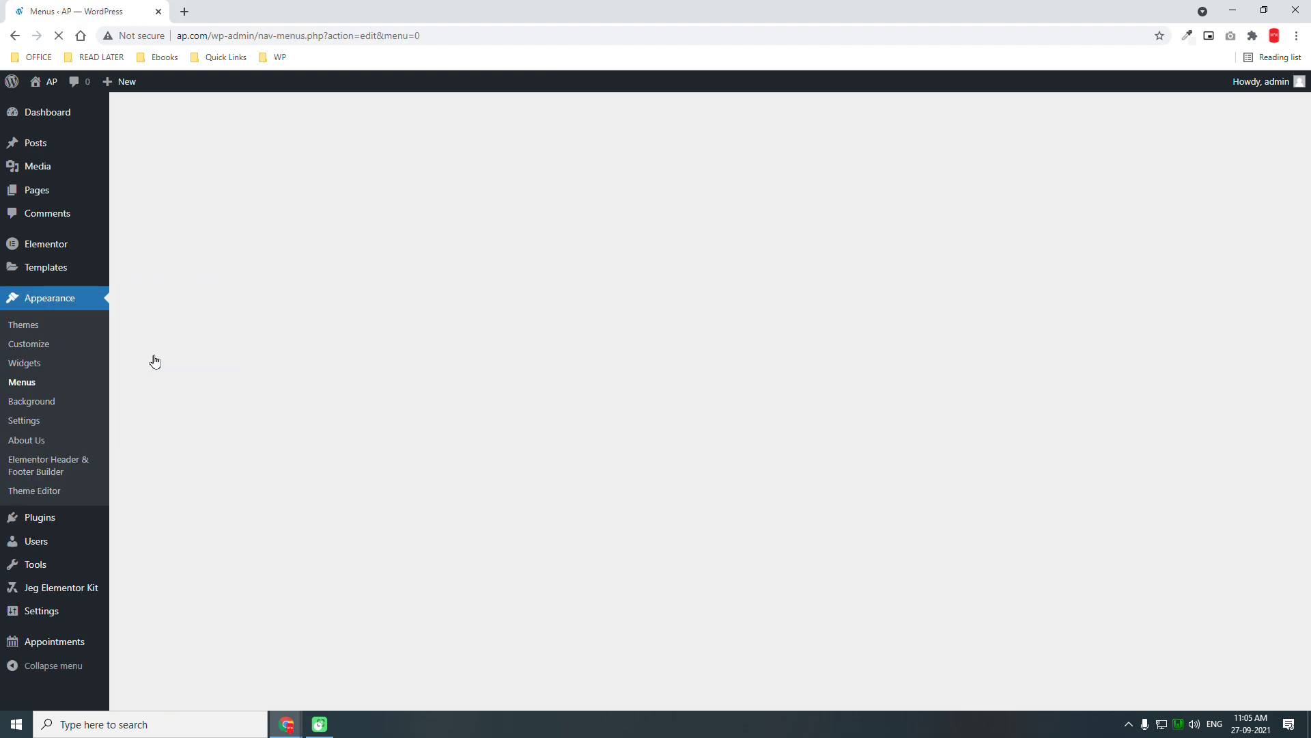
{"action": "left_click", "coordinate": [484, 345]}
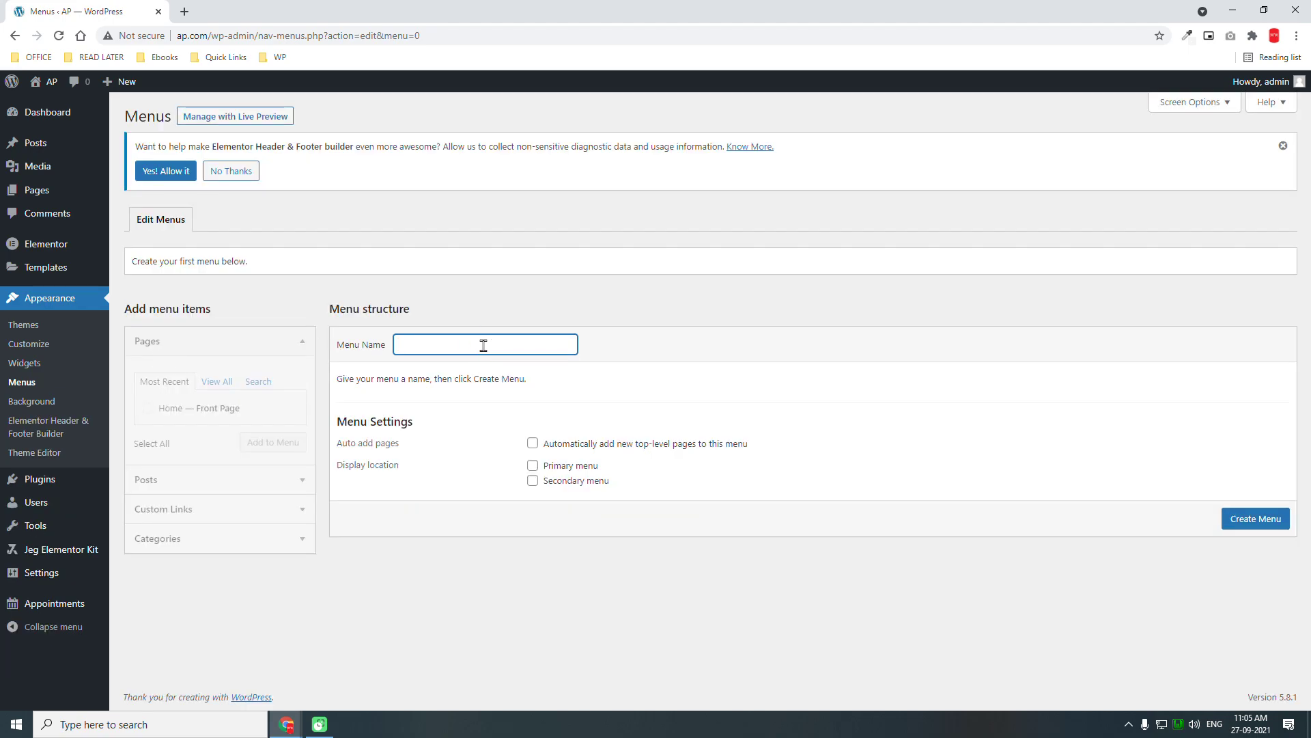
{"action": "type", "text": "Onepage"}
{"action": "left_click", "coordinate": [585, 465]}
{"action": "left_click", "coordinate": [1249, 520]}
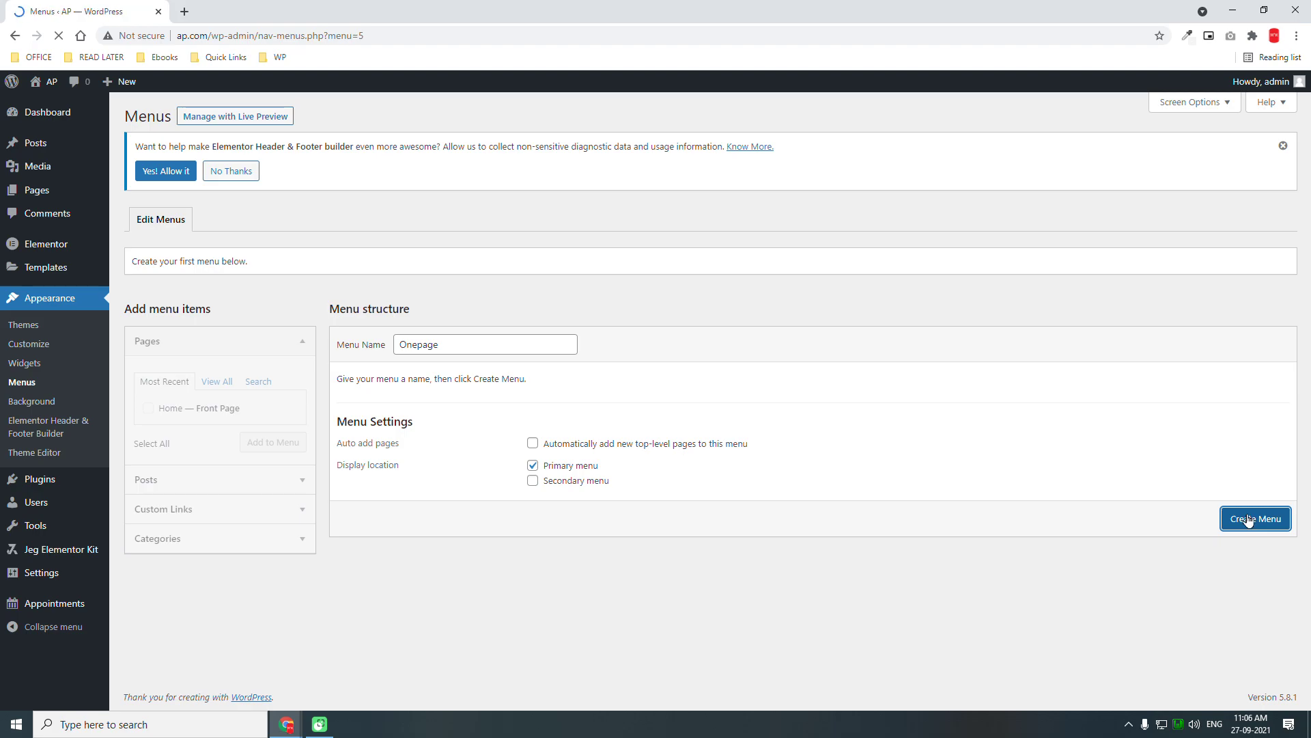
Add custom links Home (#home) and Services (#servic) to the menu.
{"action": "left_click", "coordinate": [222, 512]}
{"action": "left_click", "coordinate": [222, 444]}
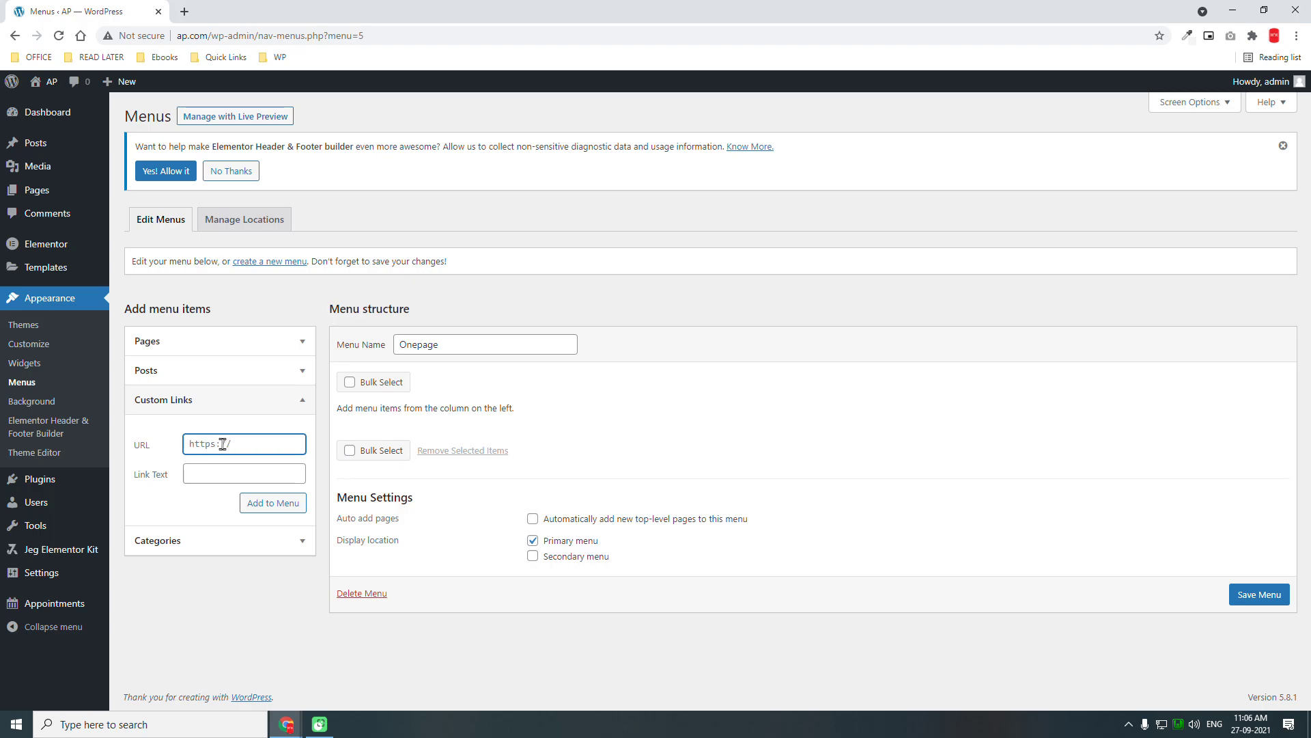
{"action": "type", "text": "#home"}
{"action": "key", "text": "Tab"}
{"action": "type", "text": "Home"}
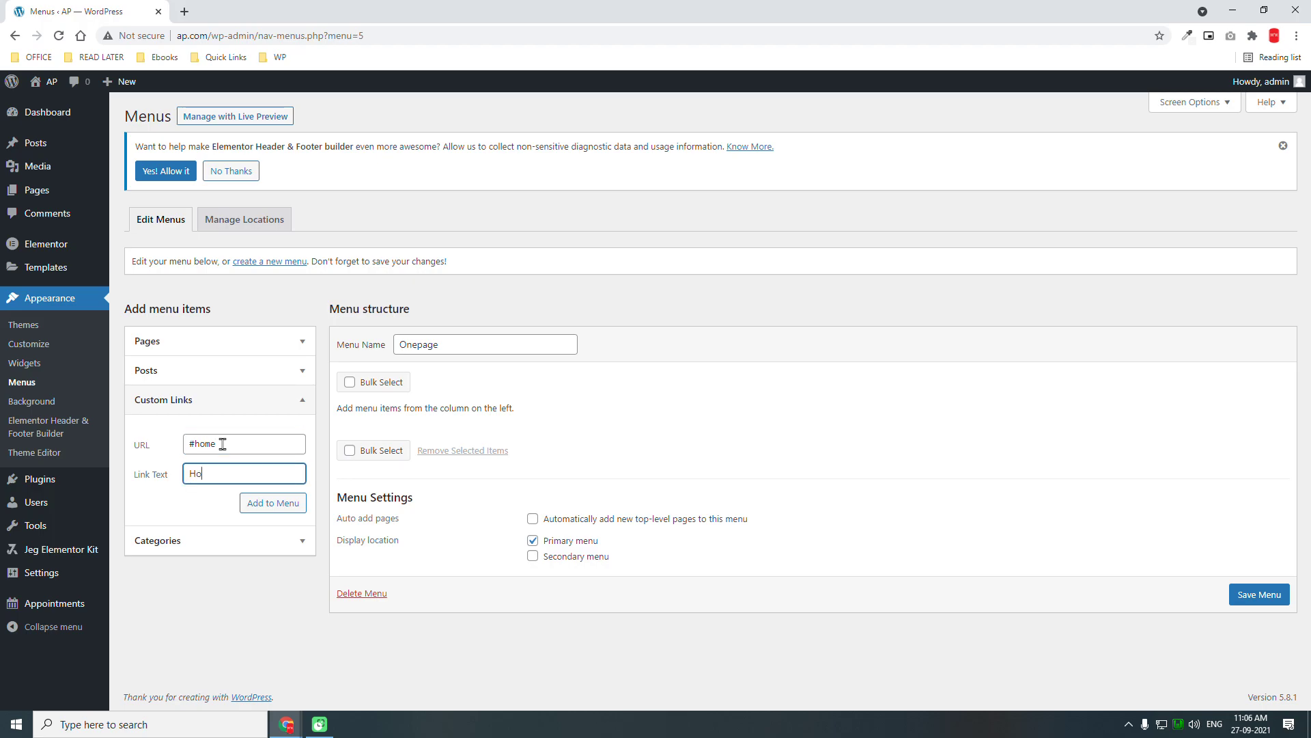
{"action": "left_click", "coordinate": [273, 503]}
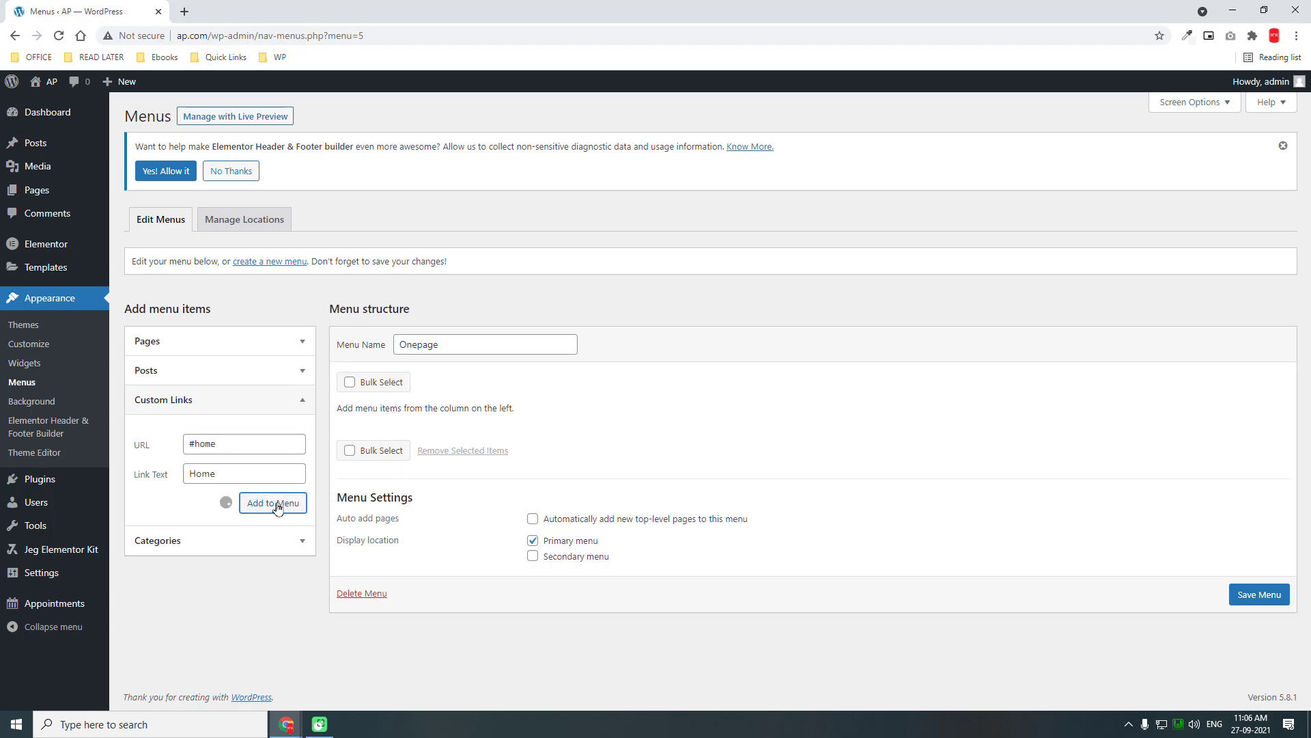
{"action": "left_click", "coordinate": [240, 450]}
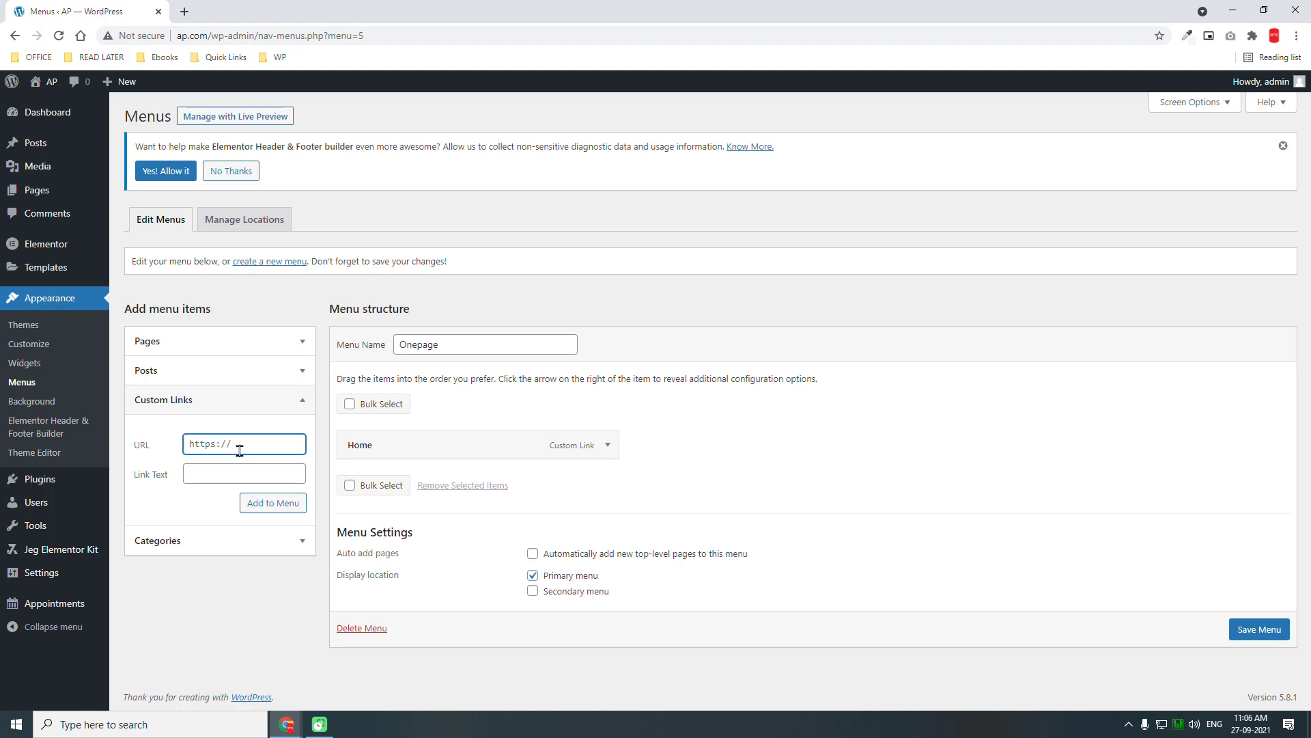
{"action": "type", "text": "#servic"}
{"action": "key", "text": "Tab"}
{"action": "type", "text": "Services"}
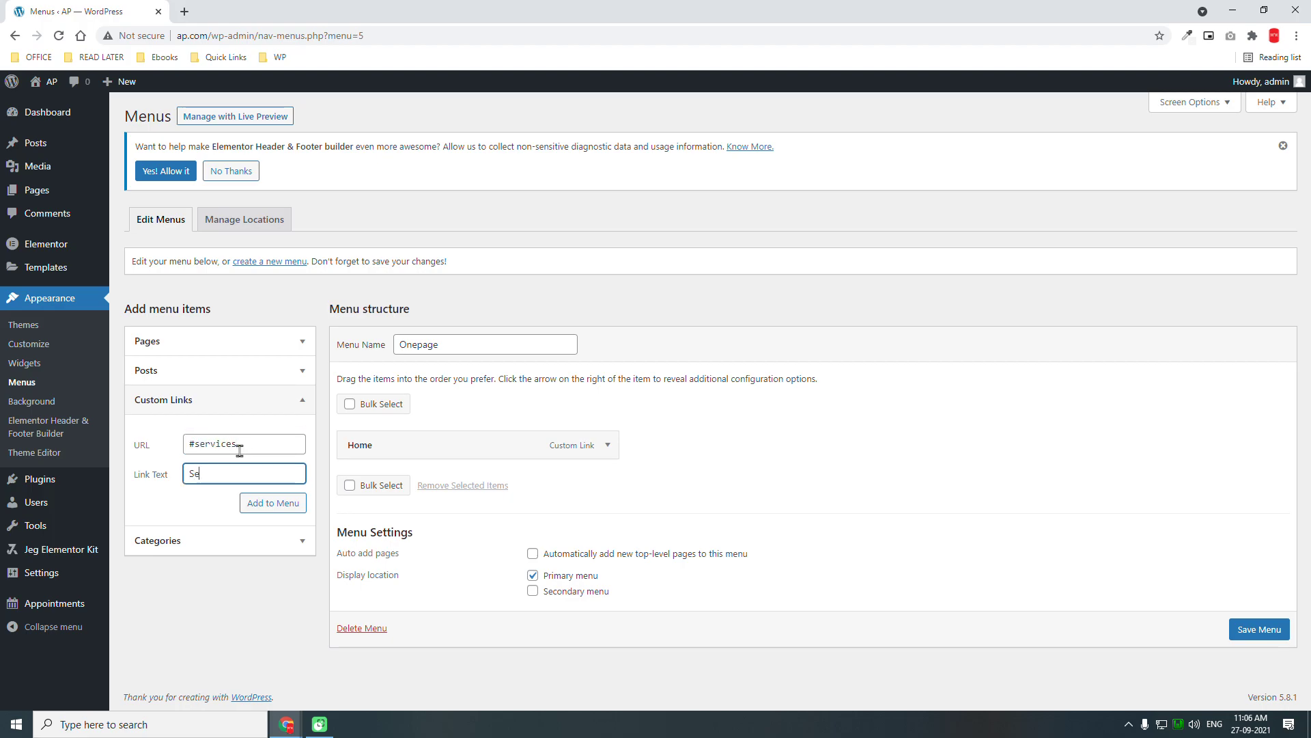
{"action": "left_click", "coordinate": [264, 508]}
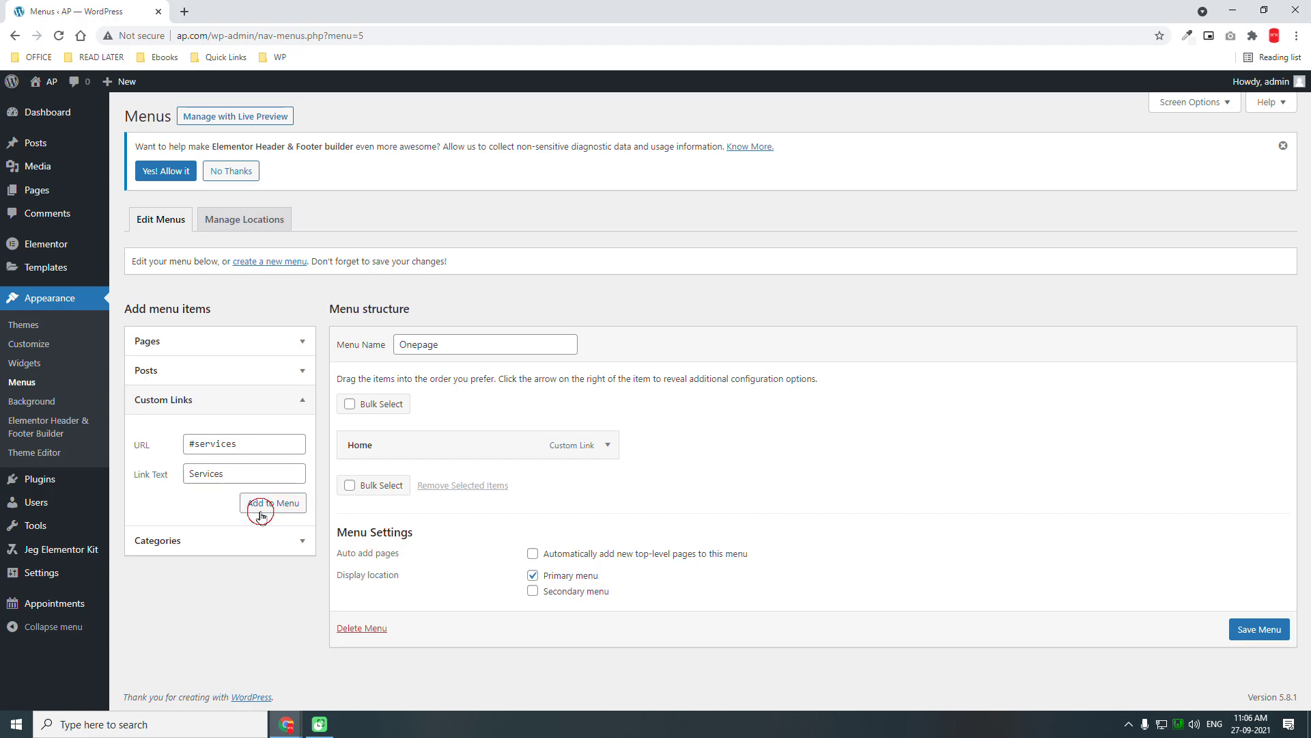
Add custom links Doctors (#doctors) and Testimonials (#testimonials) to the menu.
{"action": "left_click", "coordinate": [230, 445]}
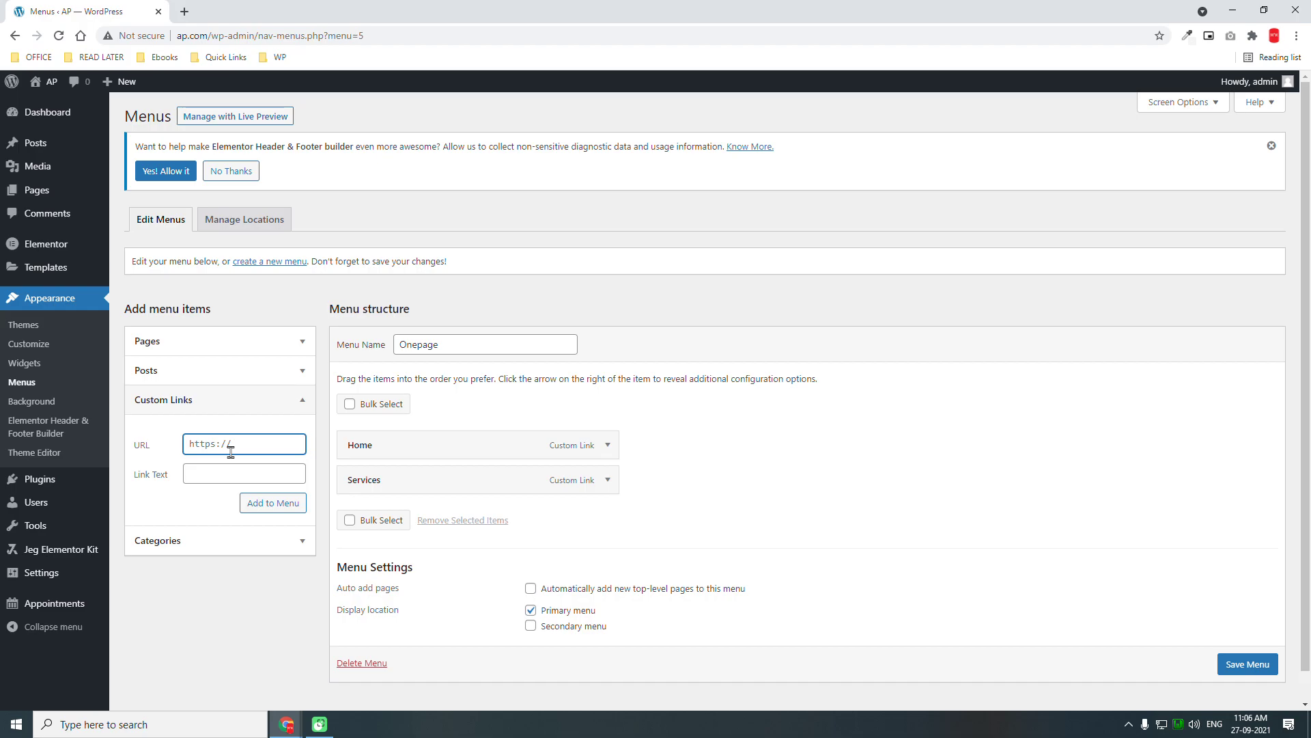
{"action": "key", "text": "ctrl+a"}
{"action": "type", "text": "#doctors"}
{"action": "key", "text": "Tab"}
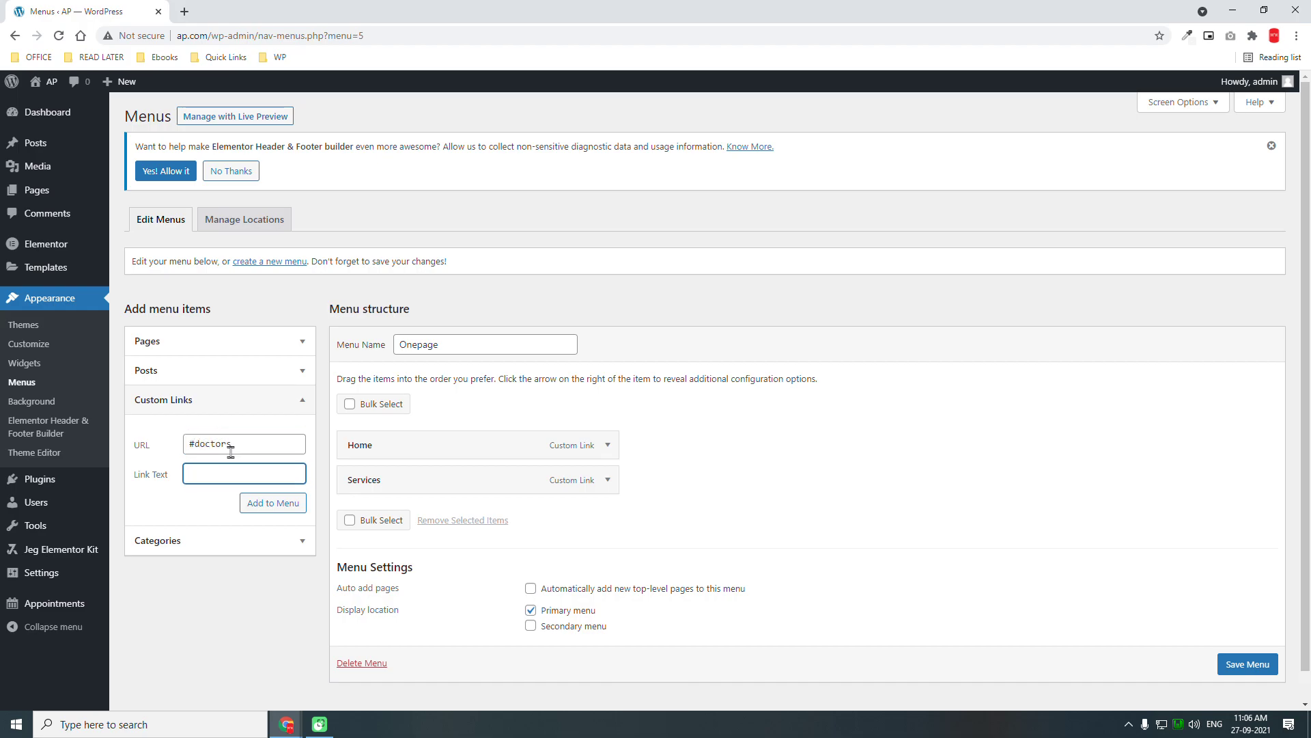
{"action": "type", "text": "Doctors"}
{"action": "left_click", "coordinate": [276, 509]}
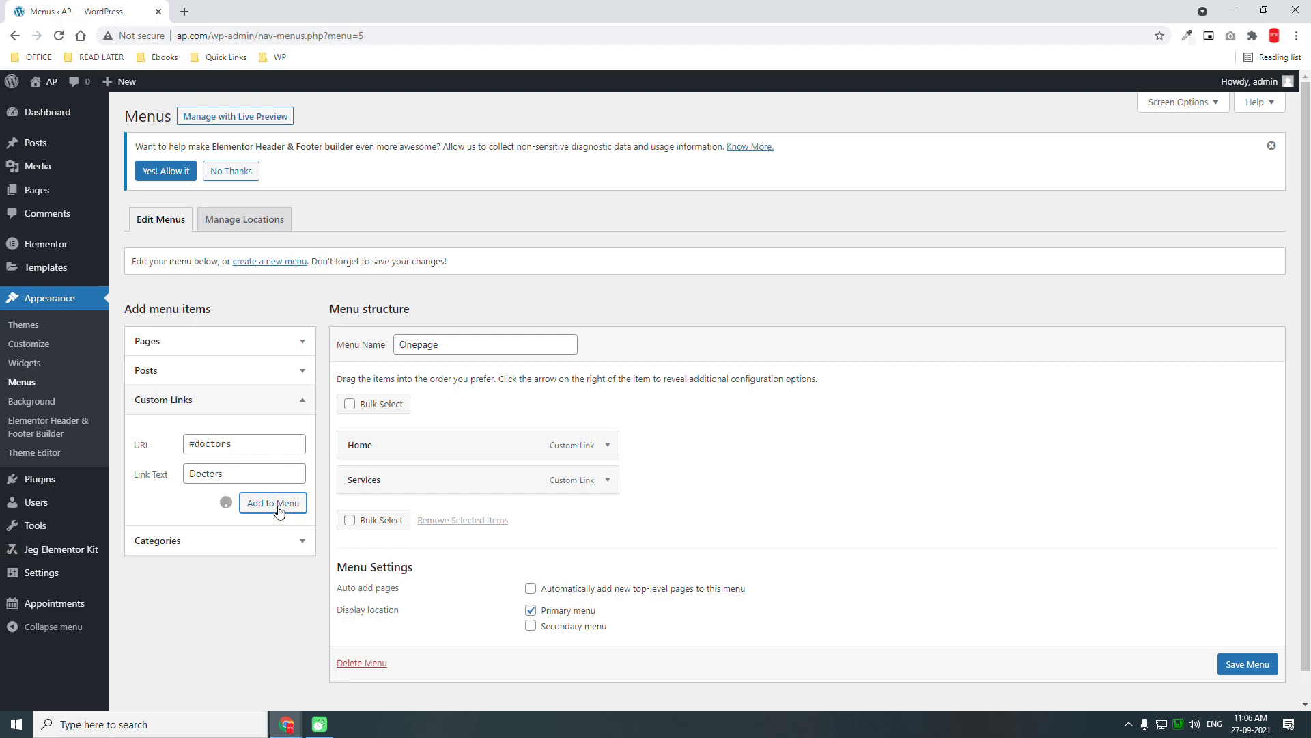
{"action": "left_click", "coordinate": [249, 438]}
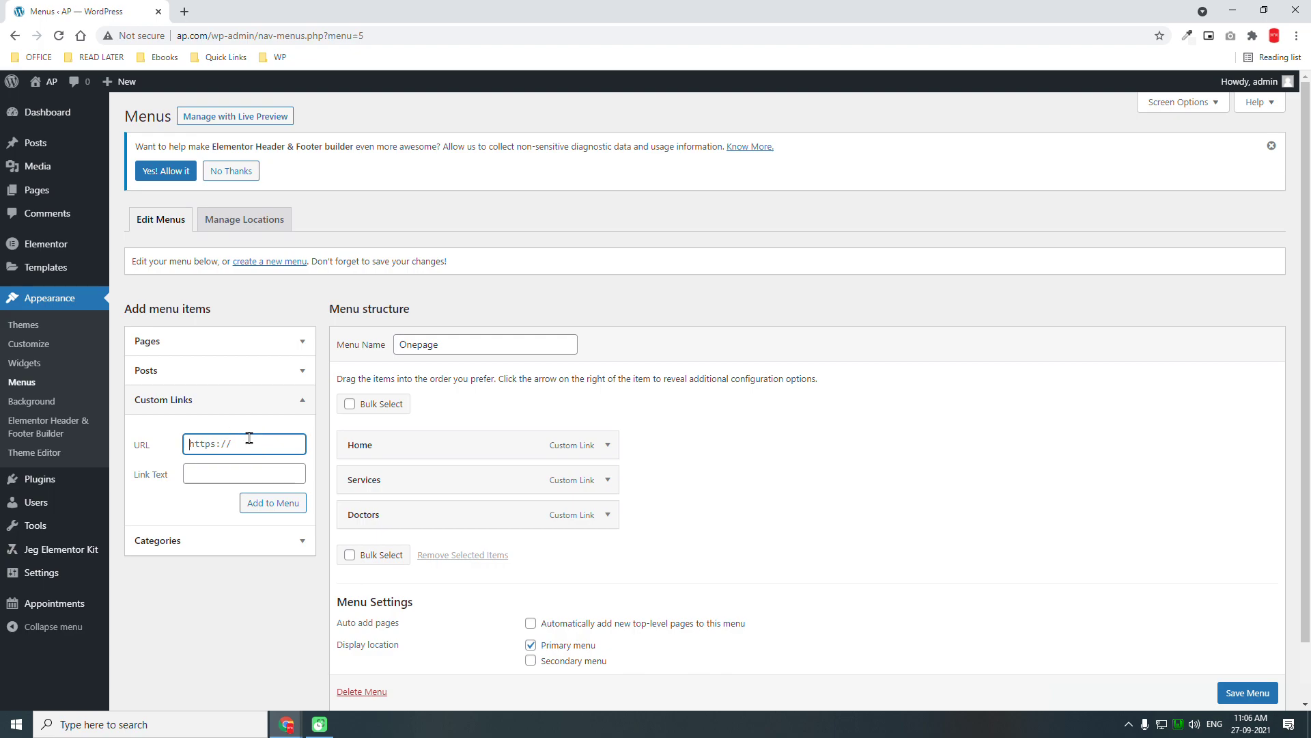
{"action": "type", "text": "#testimonials"}
{"action": "key", "text": "Tab"}
{"action": "type", "text": "Test"}
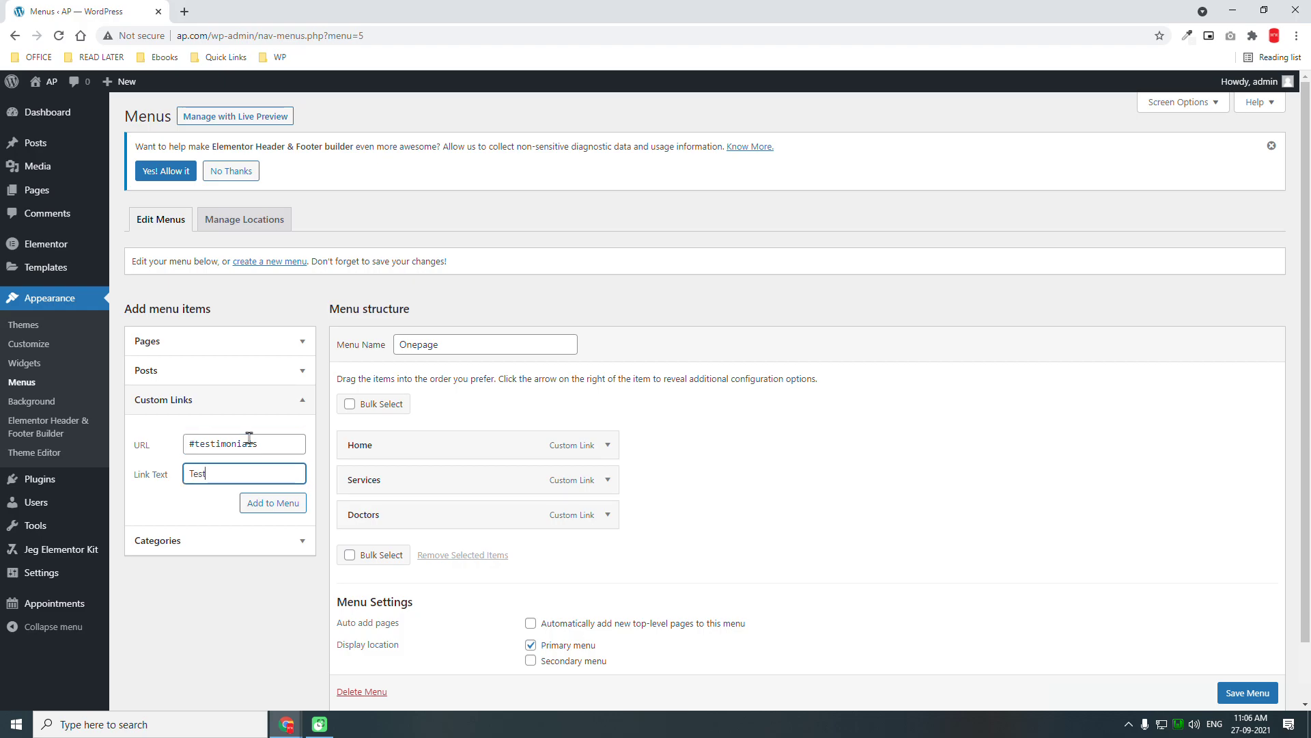
{"action": "type", "text": "inmonials"}
{"action": "left_click", "coordinate": [287, 502]}
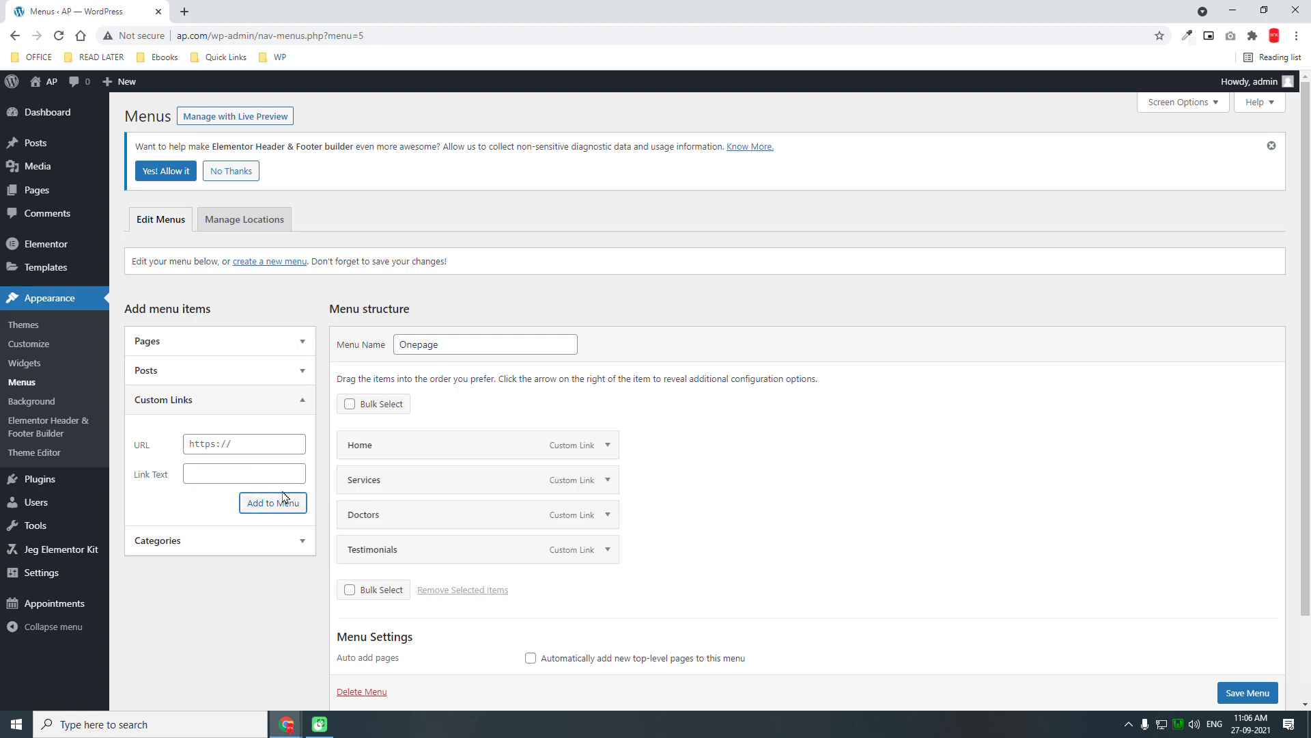
Add an APPOINTMENT custom link pointing to #appointment and save the Onepage menu.
{"action": "left_click", "coordinate": [264, 443]}
{"action": "key", "text": "ctrl+a"}
{"action": "type", "text": "#ap"}
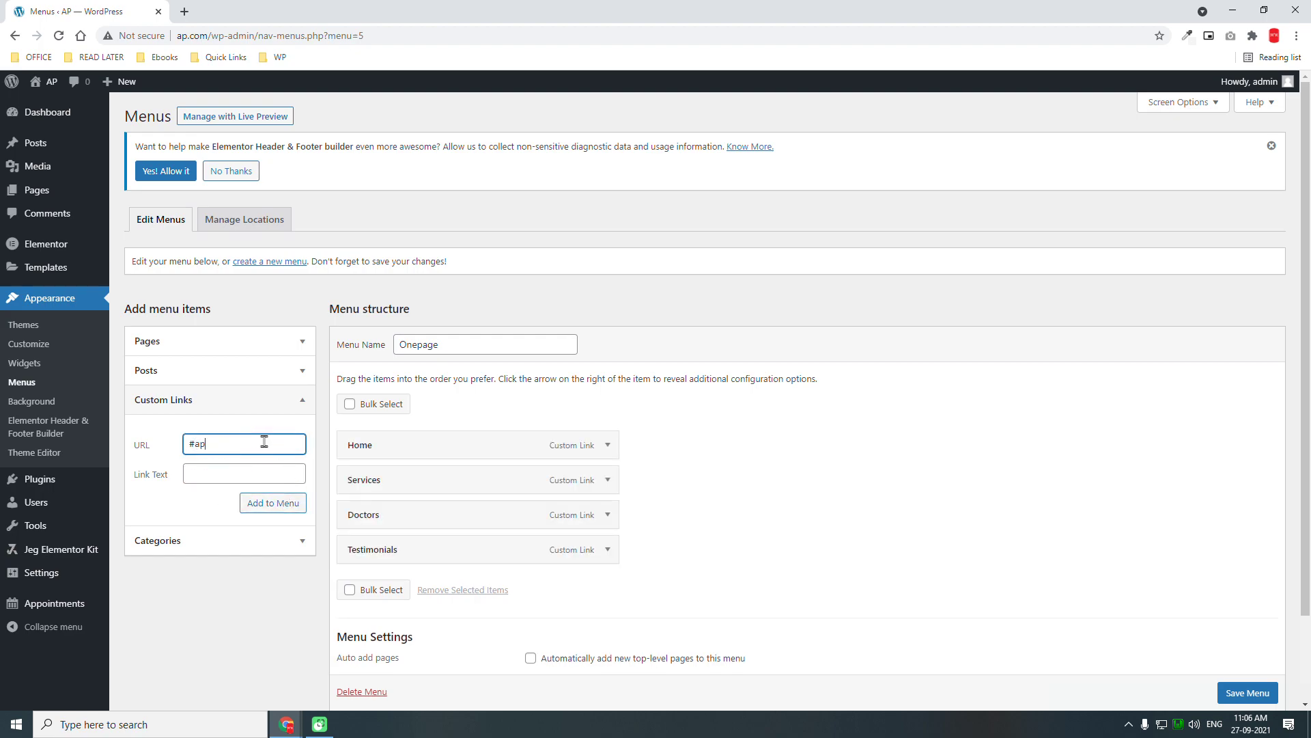
{"action": "type", "text": "pointment"}
{"action": "left_click", "coordinate": [247, 470]}
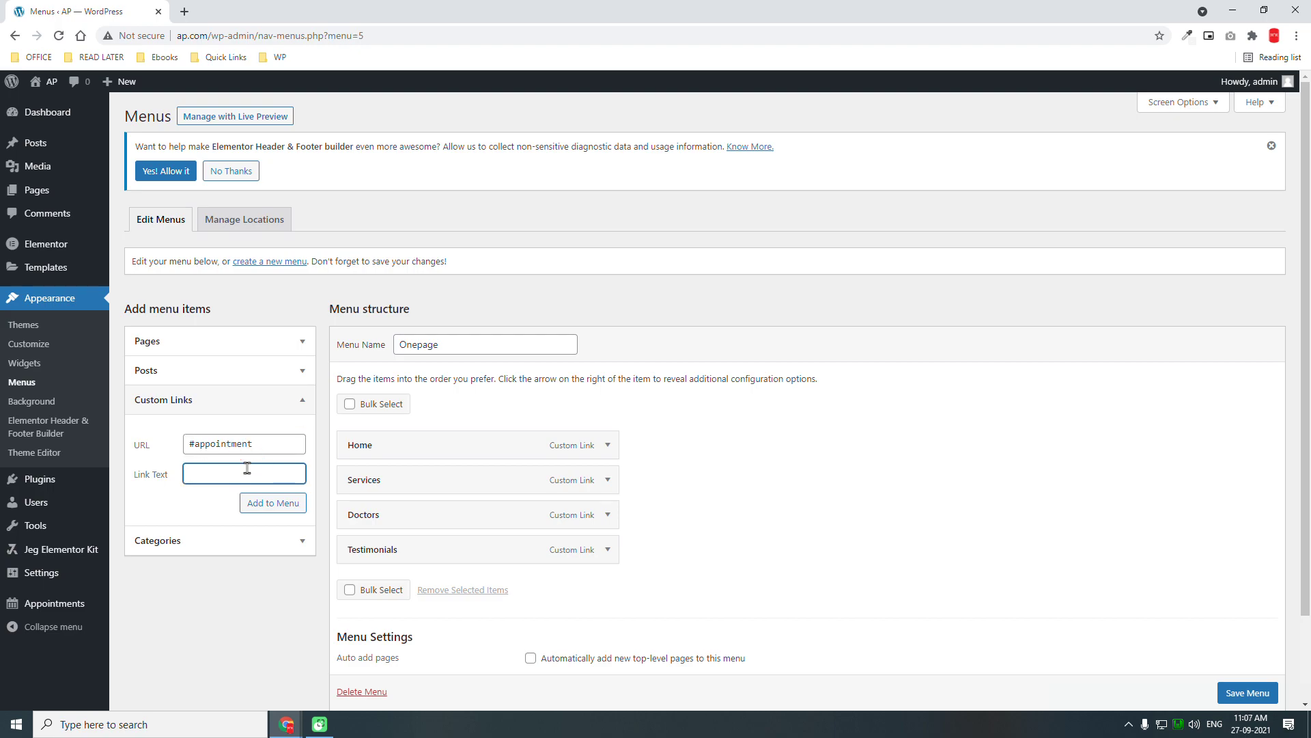
{"action": "type", "text": "APPOINTMENT"}
{"action": "left_click", "coordinate": [252, 506]}
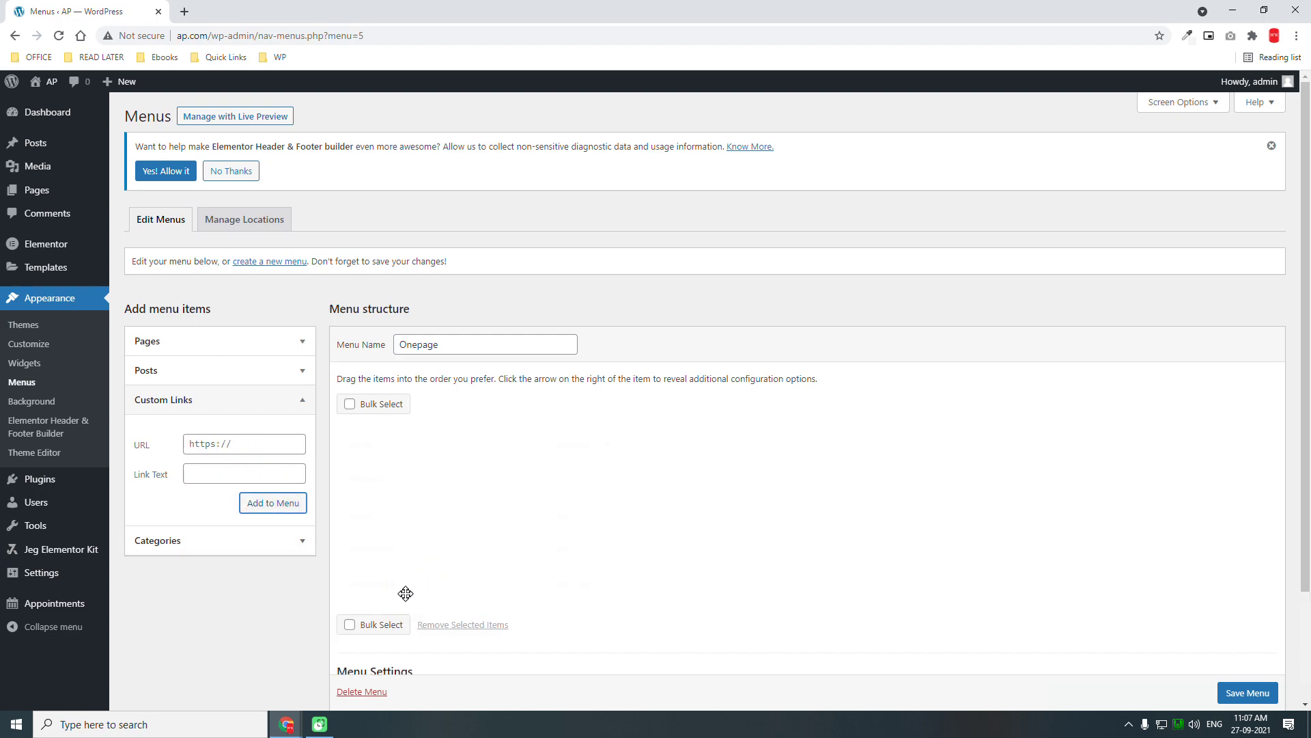
{"action": "scroll", "coordinate": [751, 629], "scroll_direction": "down", "scroll_amount": 2}
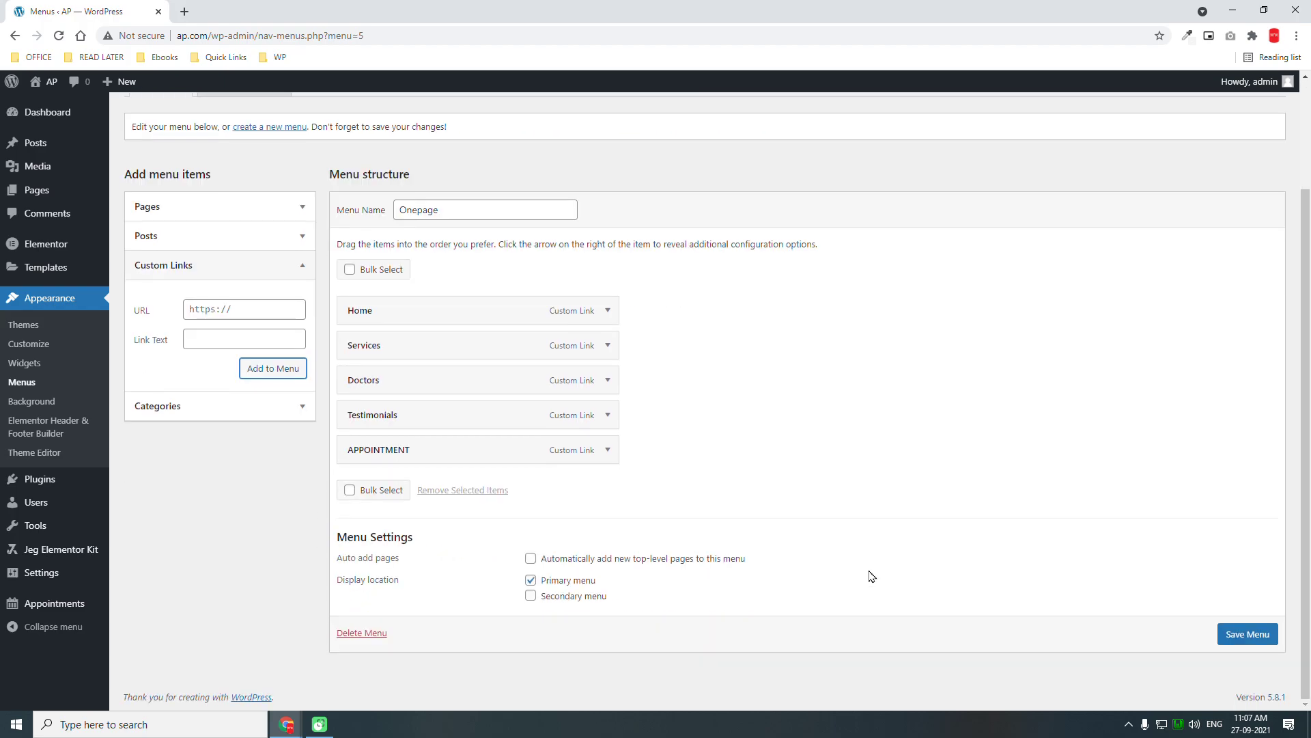
{"action": "left_click", "coordinate": [1238, 636]}
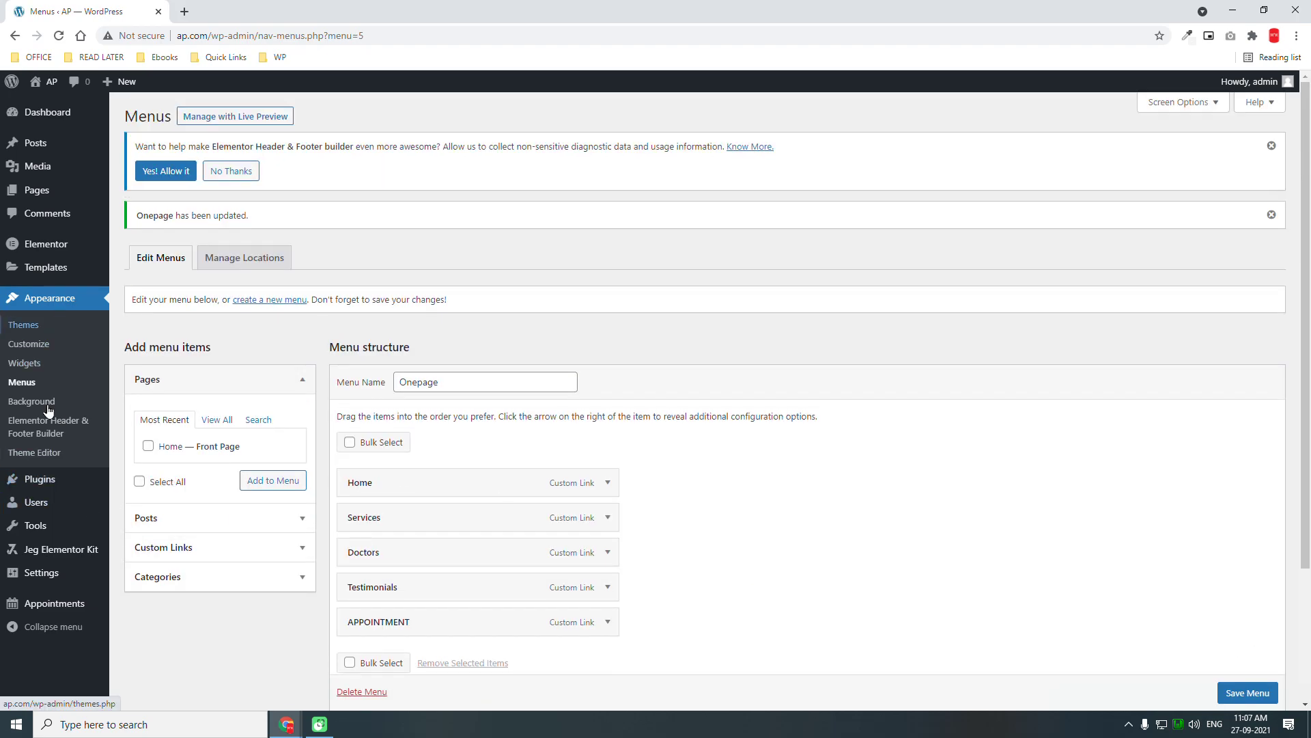
Start a new Header template shown on the Entire Website to All users, using Elementor Canvas.
{"action": "left_click", "coordinate": [45, 437]}
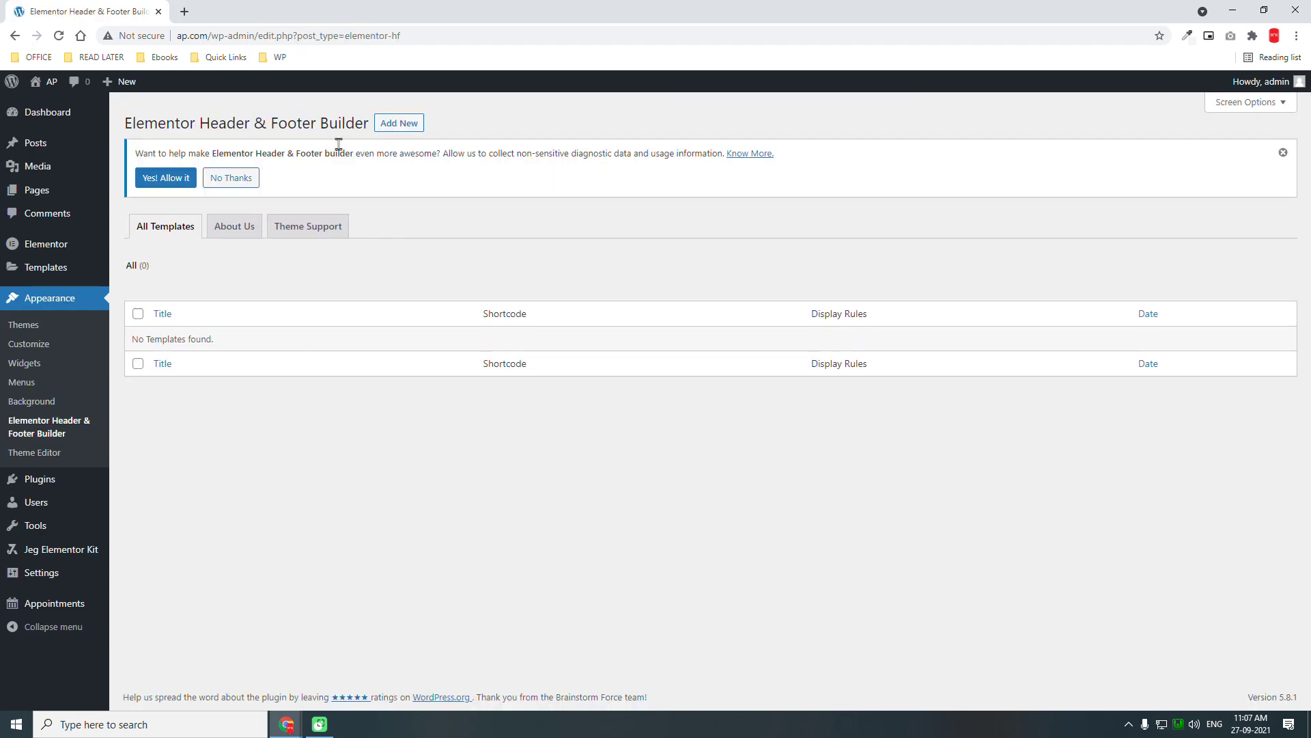
{"action": "left_click", "coordinate": [391, 130]}
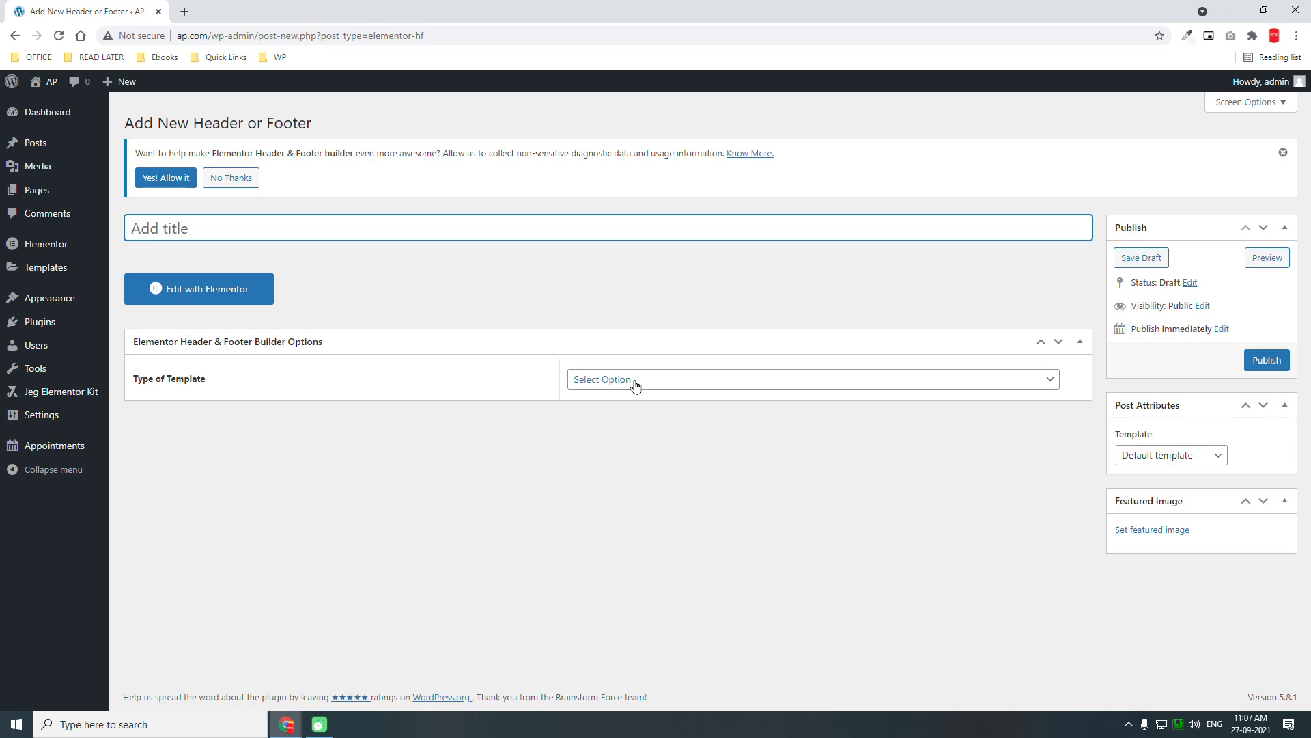
{"action": "left_click", "coordinate": [633, 380]}
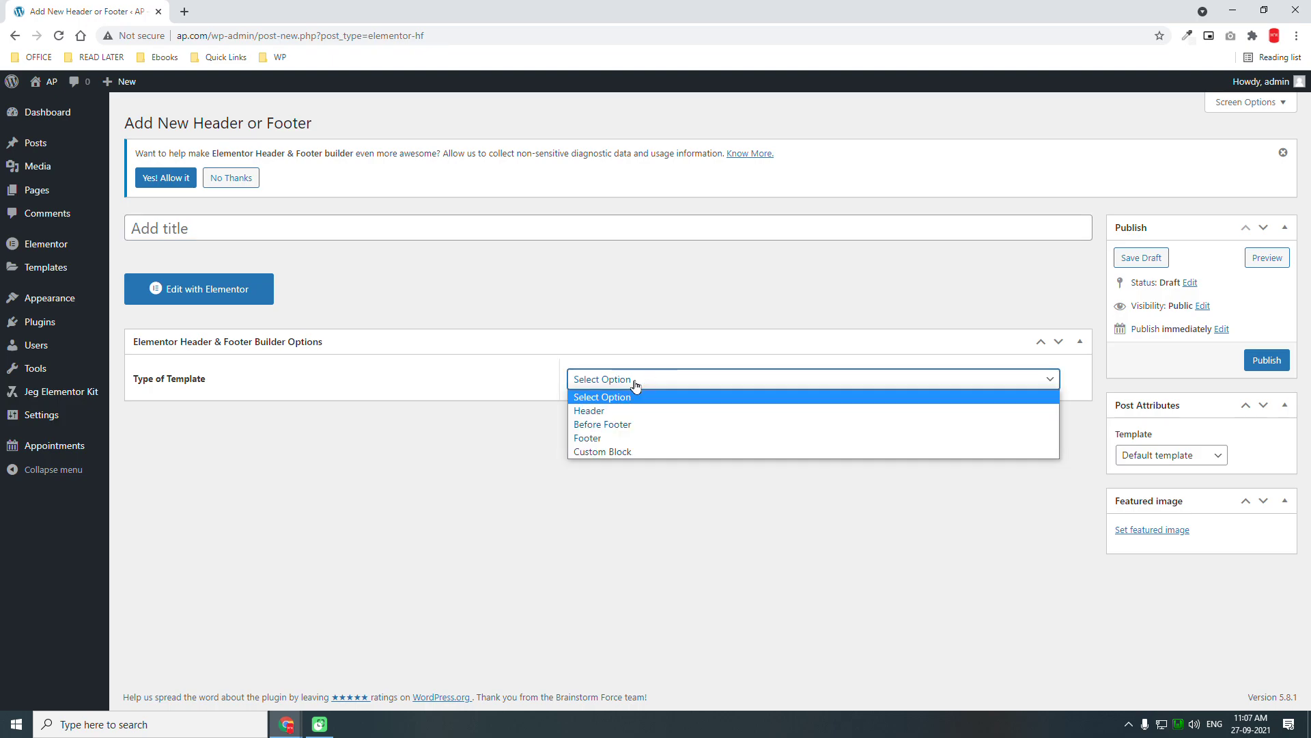
{"action": "left_click", "coordinate": [639, 411]}
{"action": "left_click", "coordinate": [642, 427]}
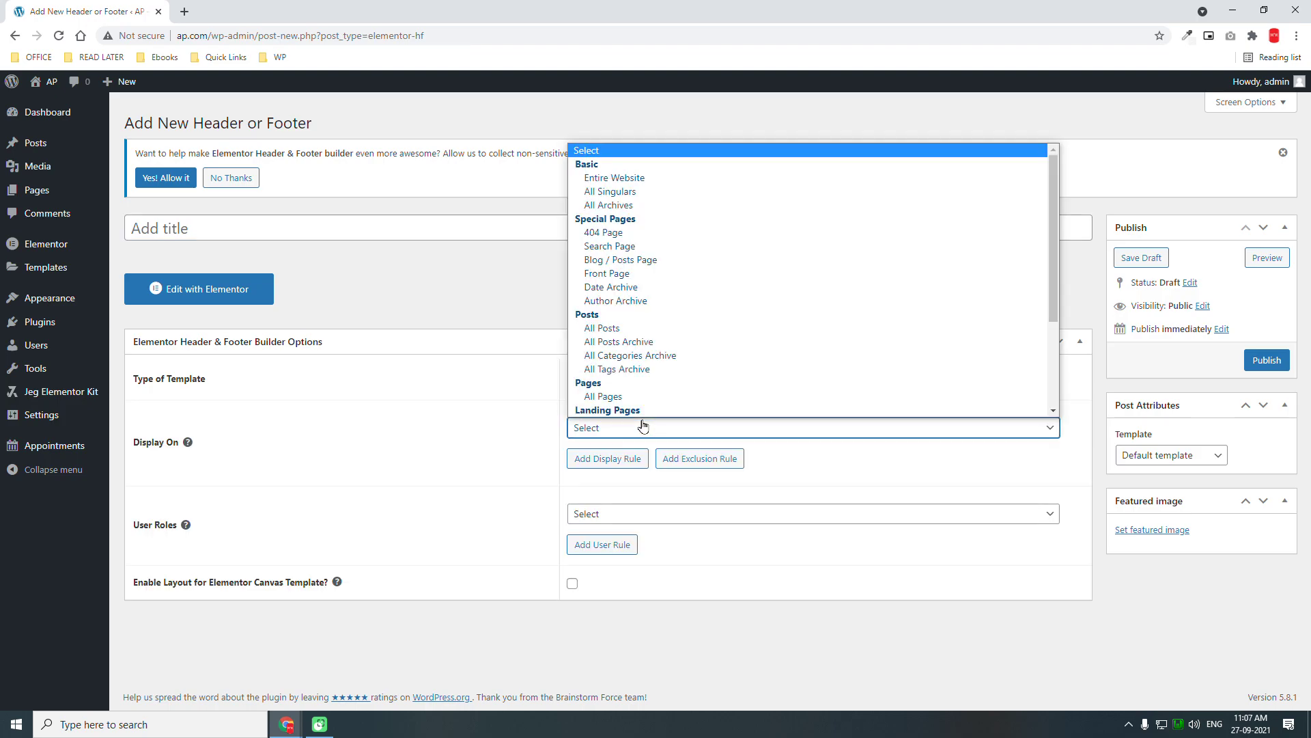
{"action": "left_click", "coordinate": [645, 177]}
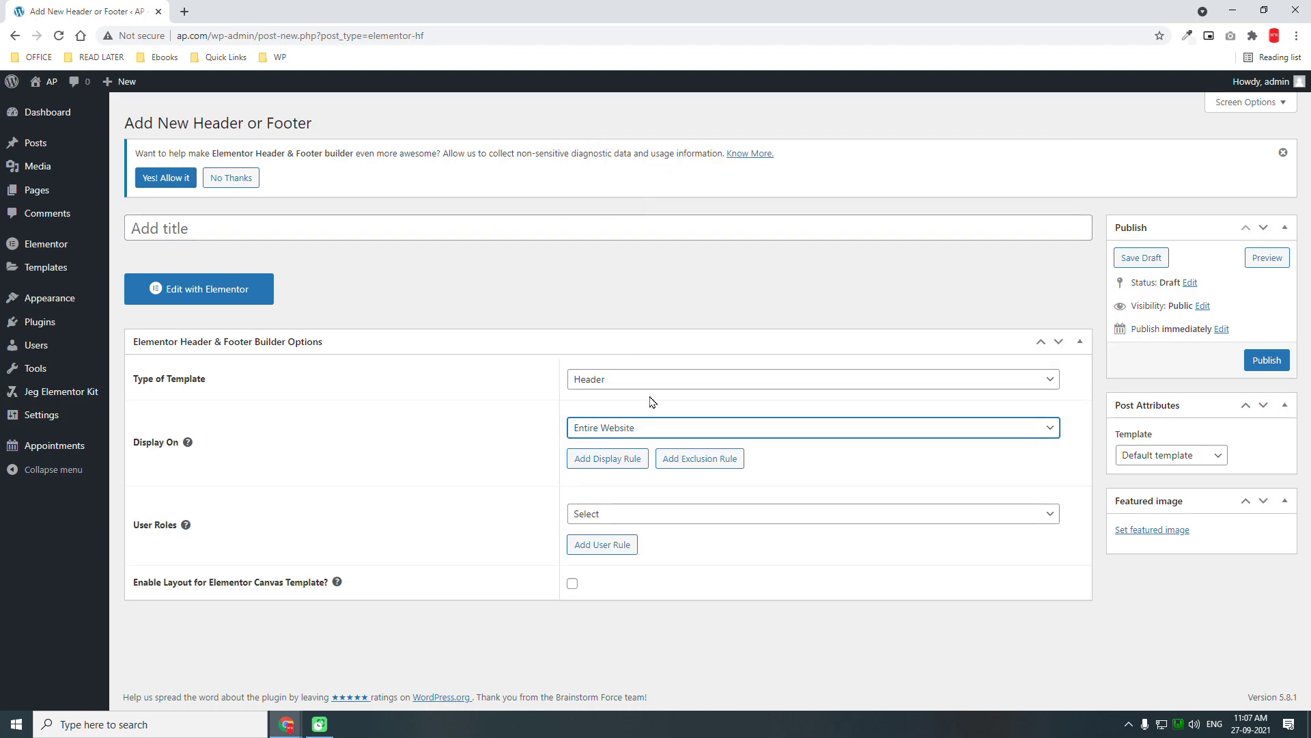
{"action": "left_click", "coordinate": [646, 517]}
{"action": "left_click", "coordinate": [648, 558]}
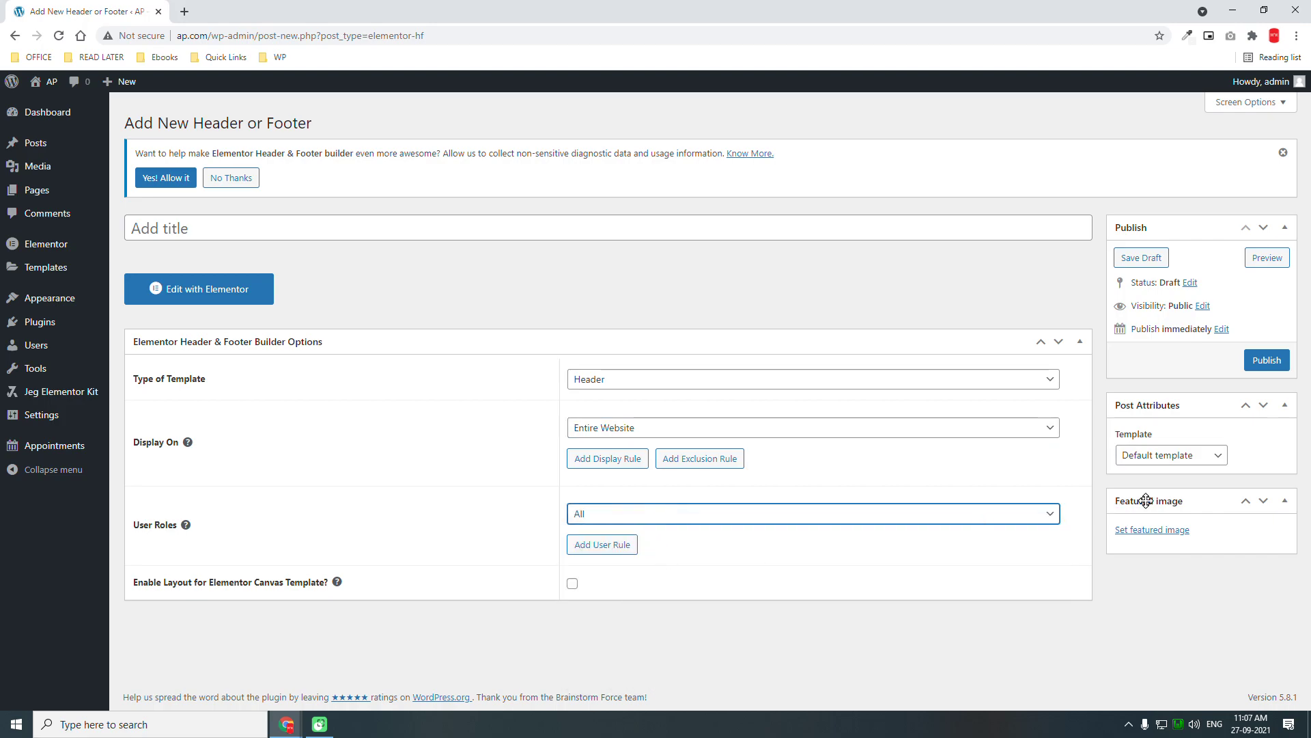
{"action": "left_click", "coordinate": [1202, 458]}
{"action": "left_click", "coordinate": [1195, 489]}
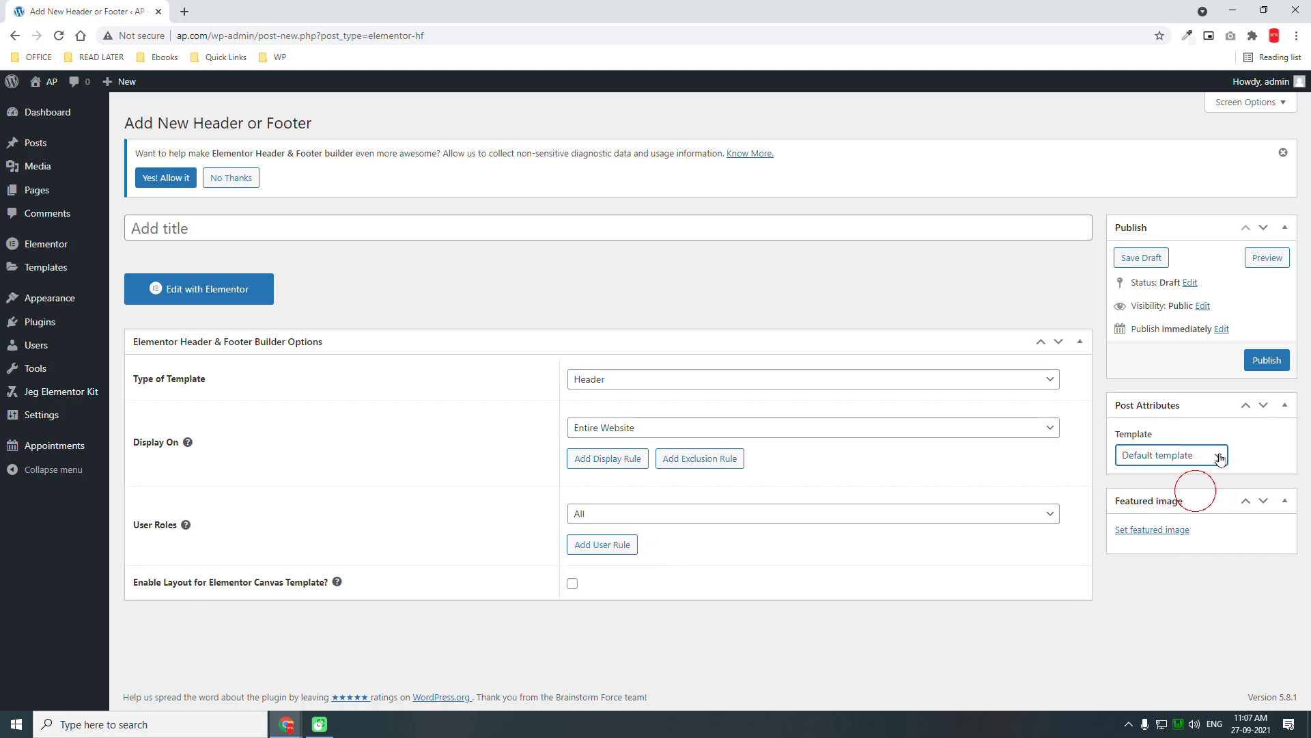
Publish the template and save it with the title 'Header'.
{"action": "left_click", "coordinate": [1266, 360]}
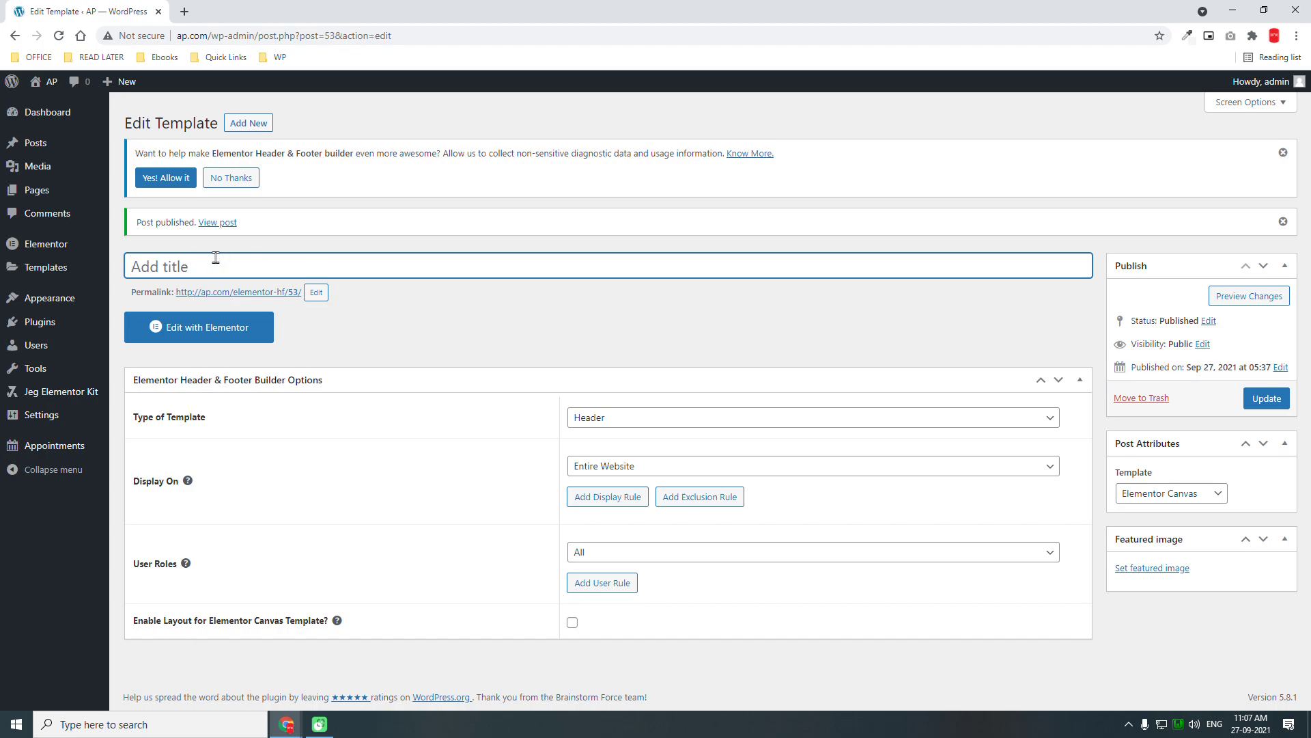
{"action": "type", "text": "HEAD"}
{"action": "key", "text": "BackSpace"}
{"action": "key", "text": "BackSpace"}
{"action": "key", "text": "BackSpace"}
{"action": "key", "text": "BackSpace"}
{"action": "type", "text": "Header"}
{"action": "left_click", "coordinate": [1266, 399]}
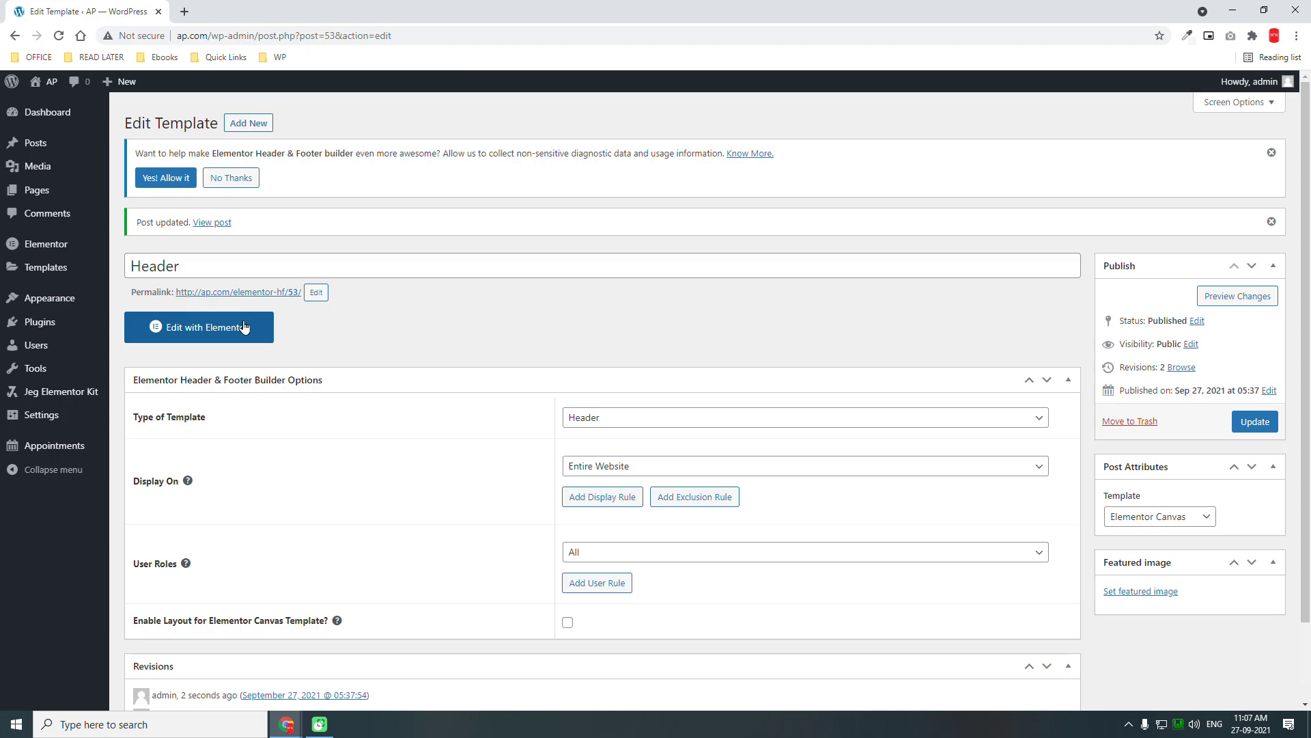
Open the Header template in Elementor and add a vertically centred 33/66 two-column section.
{"action": "left_click", "coordinate": [242, 327]}
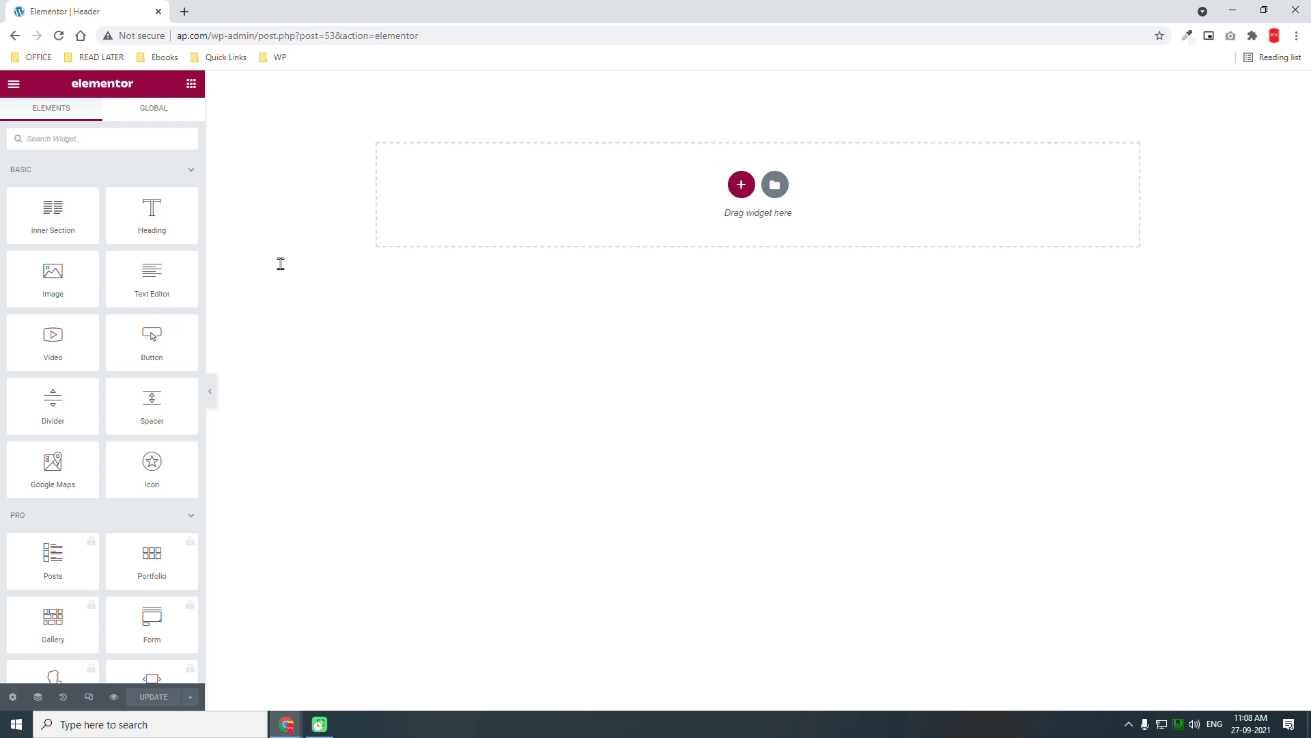
{"action": "left_click", "coordinate": [741, 184]}
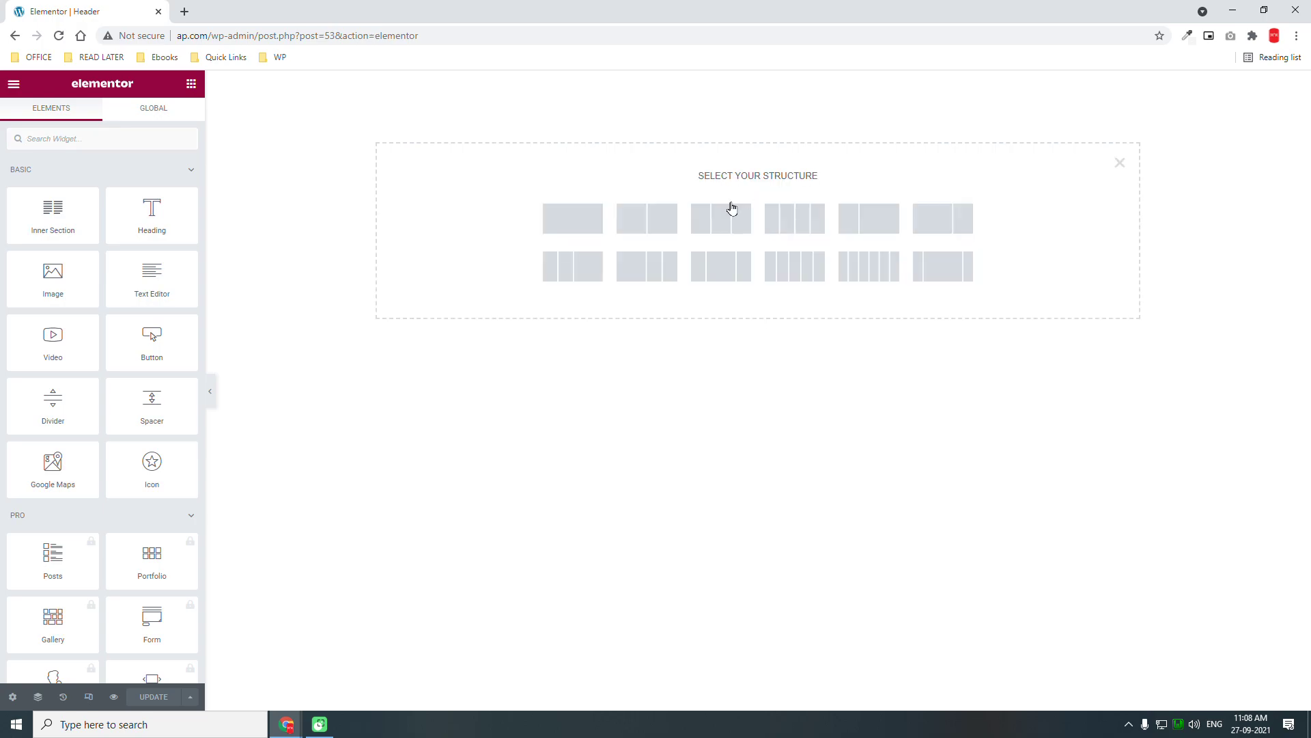
{"action": "left_click", "coordinate": [850, 225]}
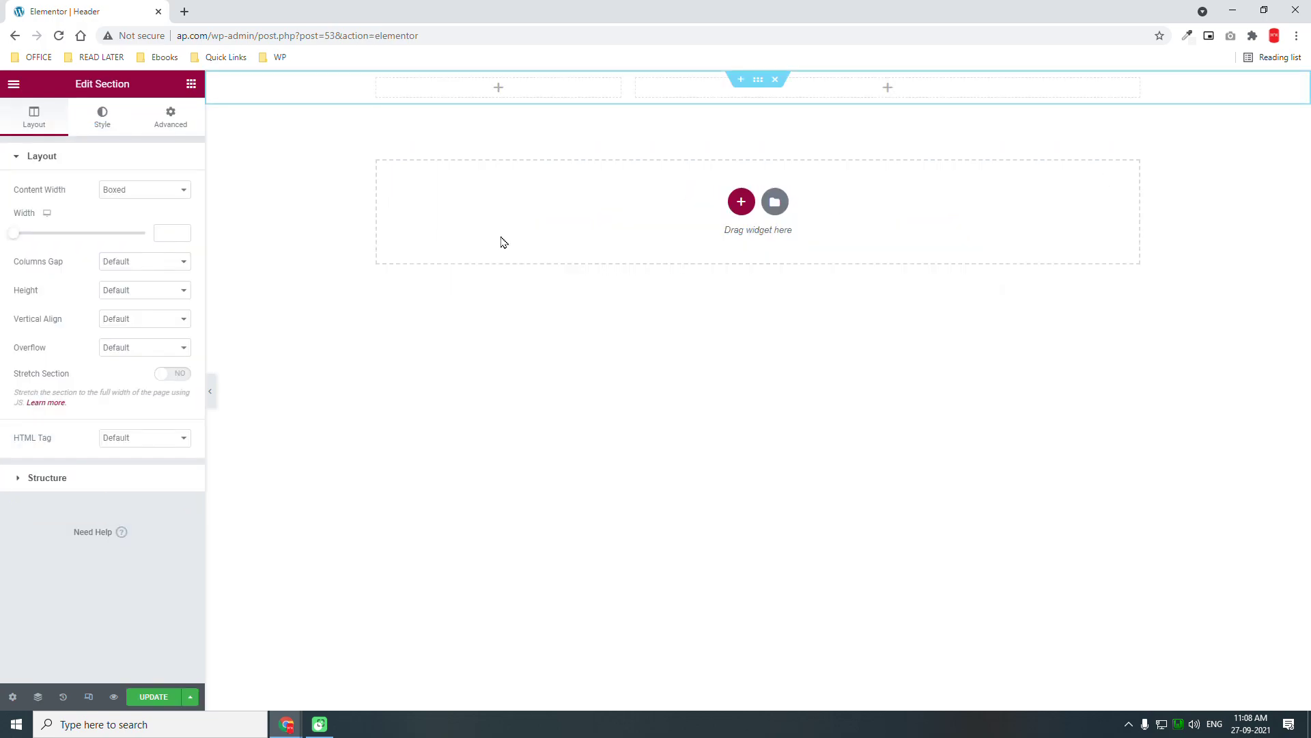
{"action": "left_click", "coordinate": [136, 318]}
{"action": "left_click", "coordinate": [137, 354]}
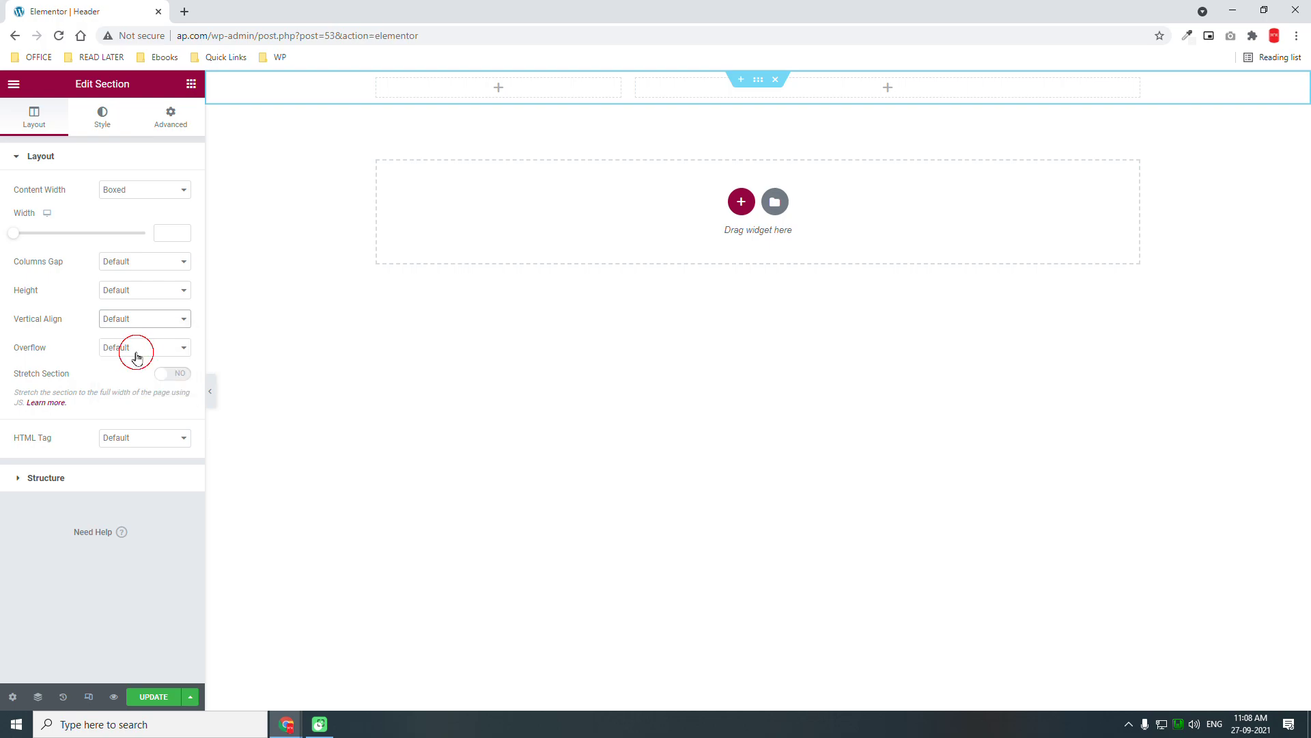
Set the section's top and bottom padding to 15 px.
{"action": "left_click", "coordinate": [174, 118]}
{"action": "left_click", "coordinate": [42, 264]}
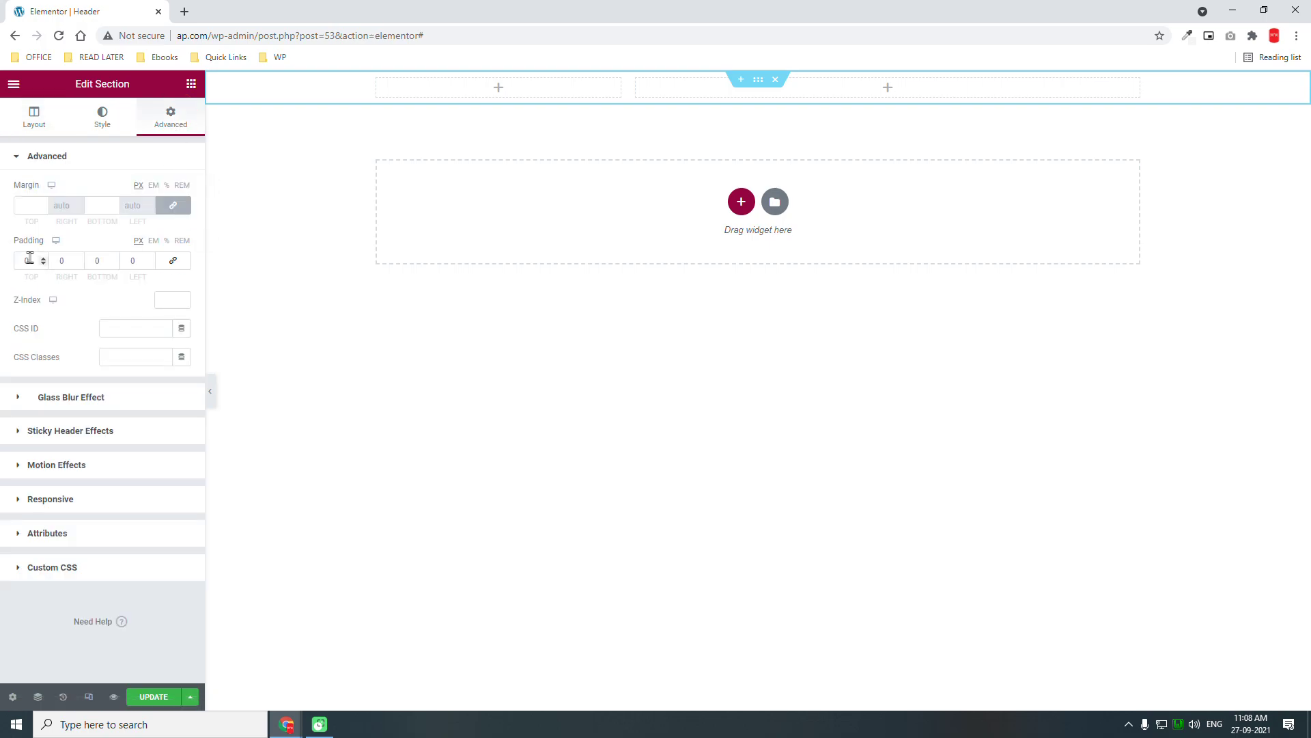
{"action": "type", "text": "15"}
{"action": "key", "text": "Tab"}
{"action": "key", "text": "Tab"}
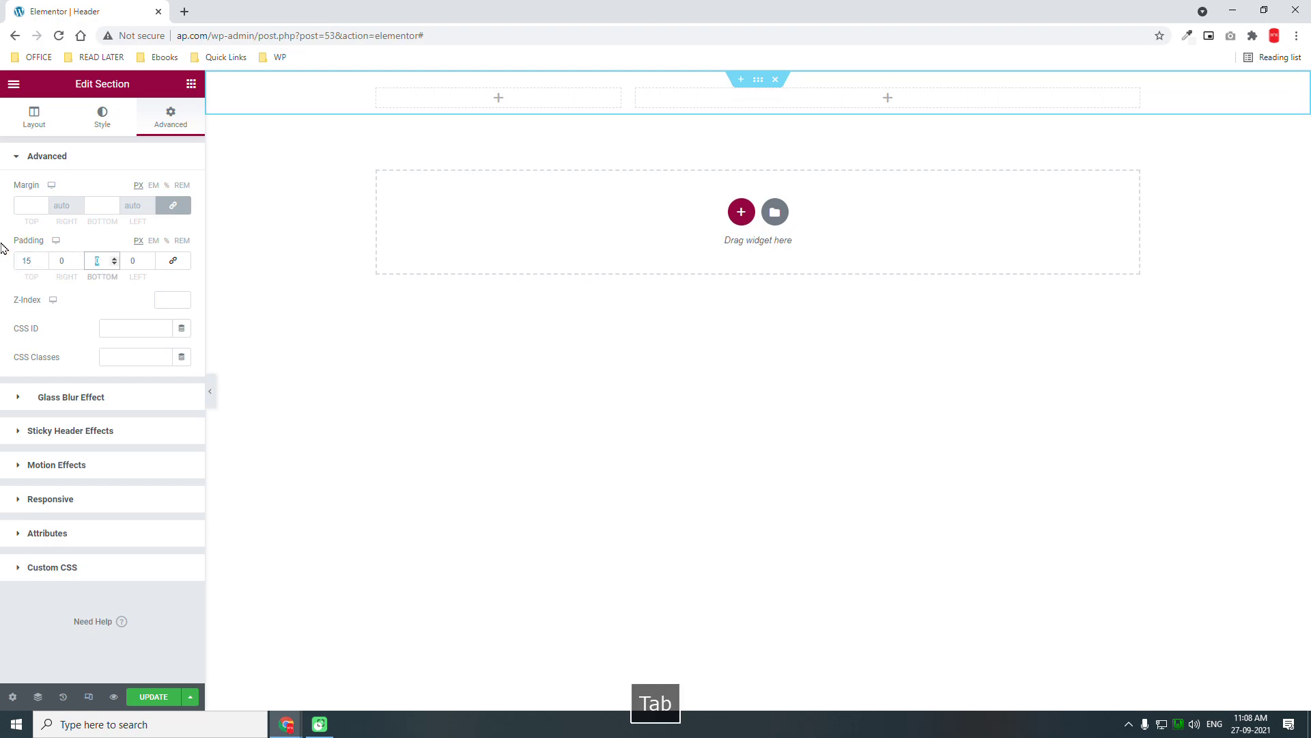
{"action": "type", "text": "15"}
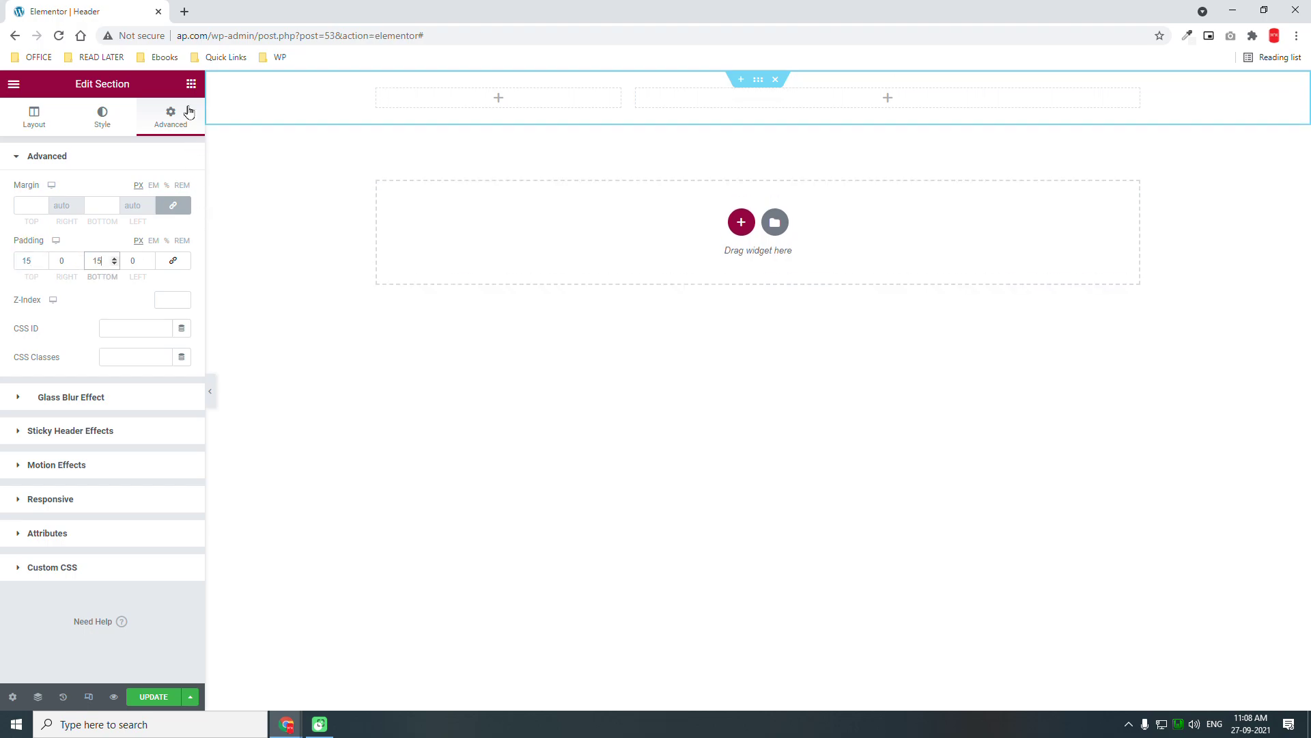
{"action": "left_click", "coordinate": [190, 92]}
Place the Site Logo widget in the header's left column.
{"action": "key", "text": "Escape"}
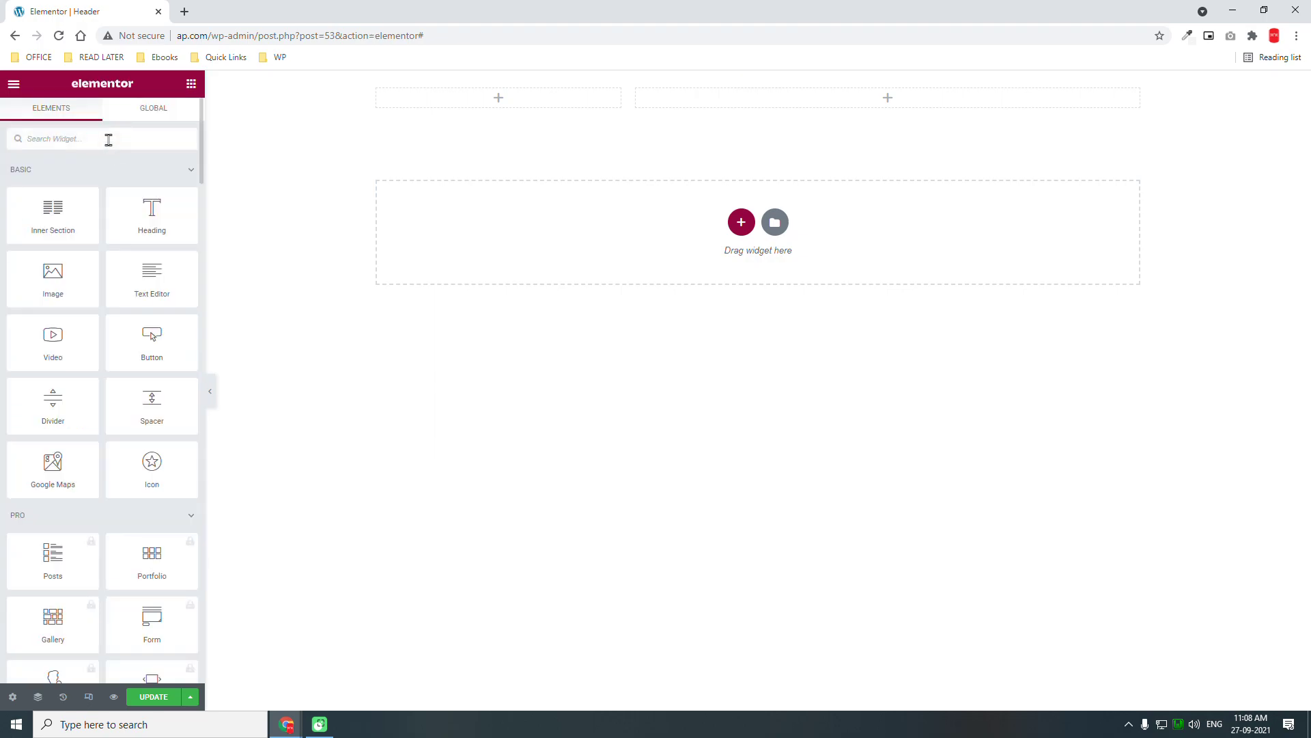
{"action": "left_click", "coordinate": [108, 139]}
{"action": "type", "text": "logo"}
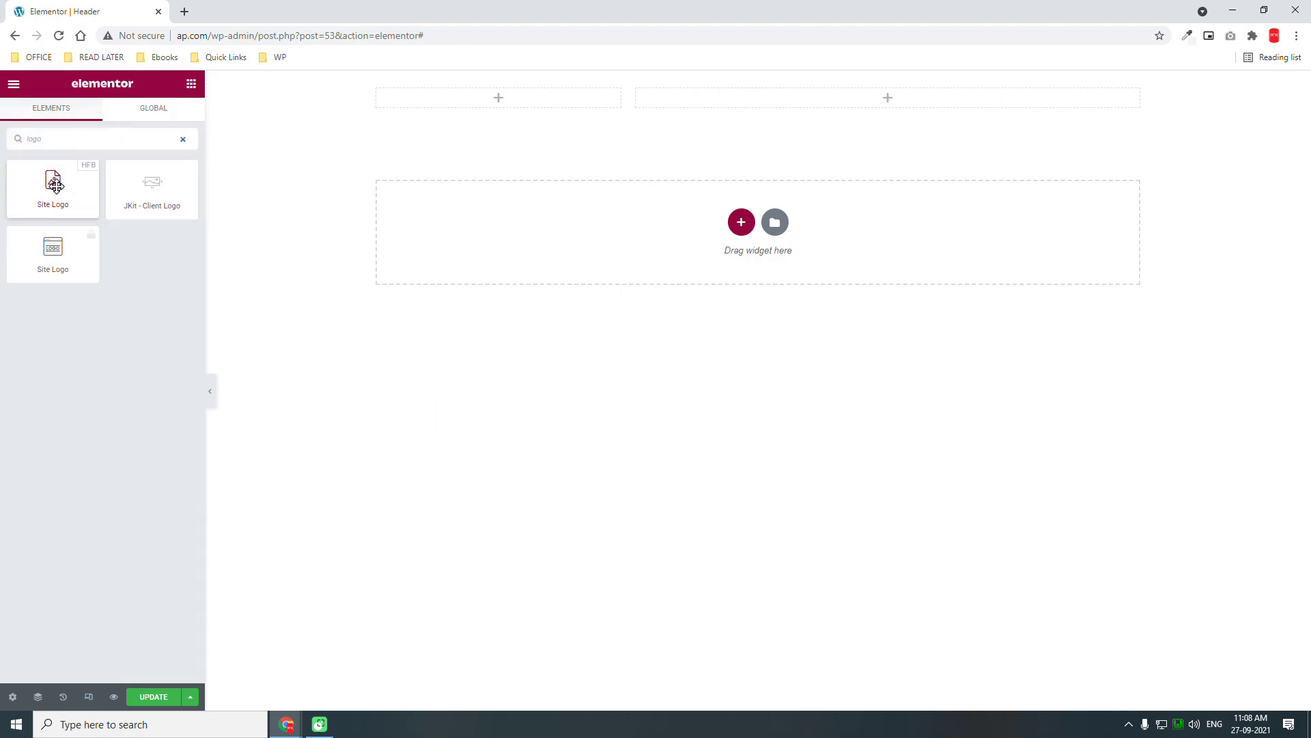
{"action": "left_click_drag", "start_coordinate": [52, 181], "coordinate": [585, 116]}
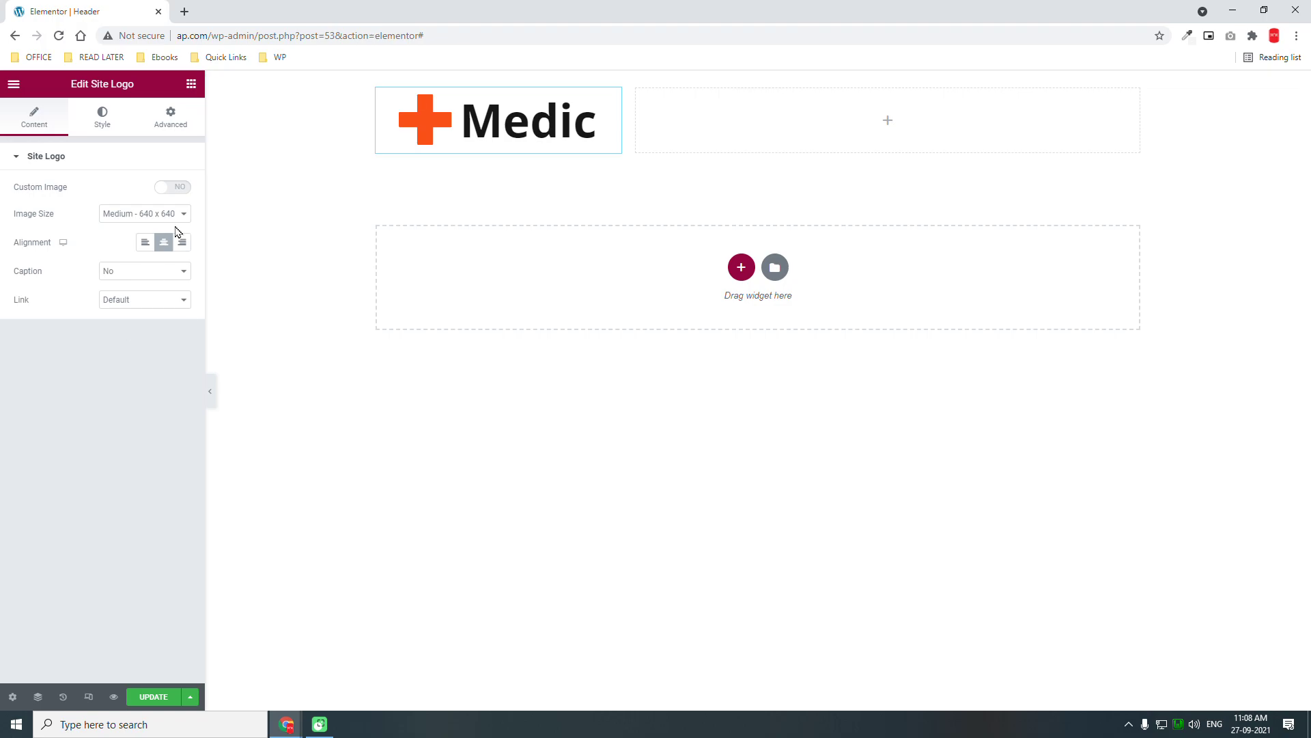
Place the Navigation Menu widget in the header's right column.
{"action": "left_click", "coordinate": [192, 83]}
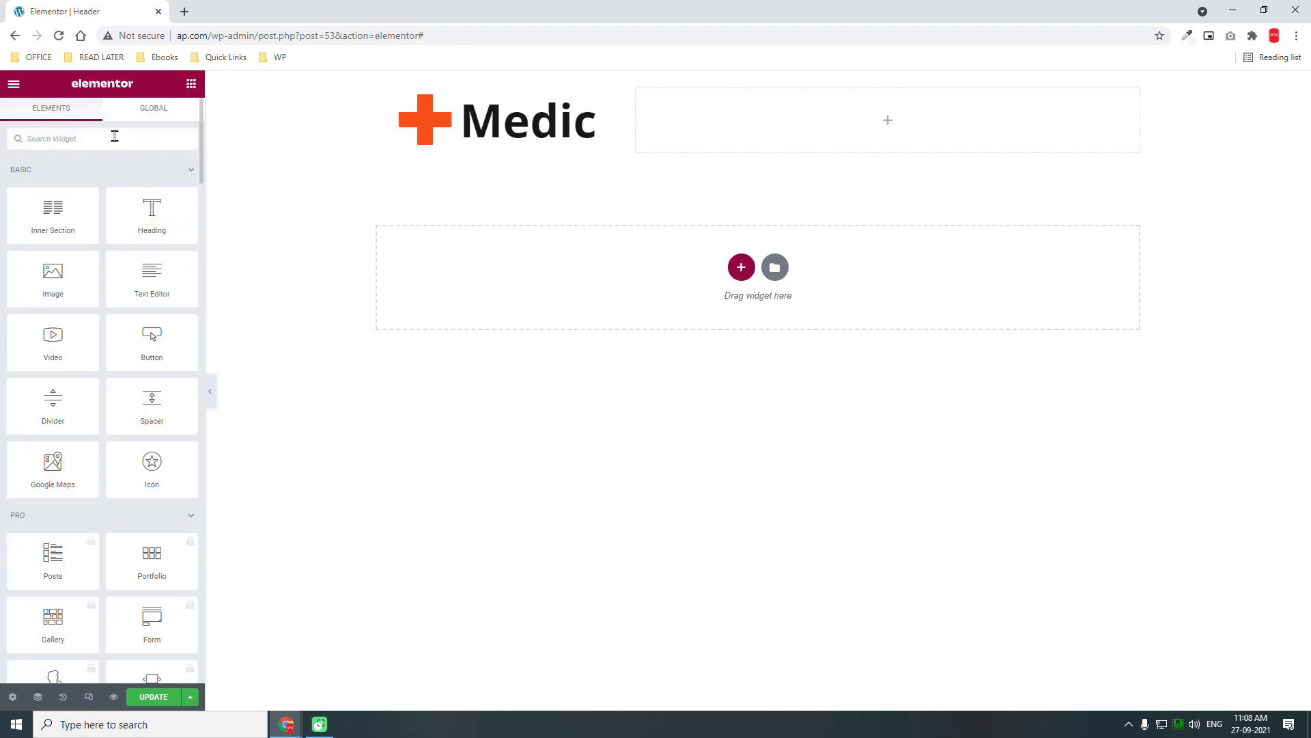
{"action": "left_click", "coordinate": [115, 136]}
{"action": "type", "text": "nav"}
{"action": "left_click_drag", "start_coordinate": [152, 183], "coordinate": [907, 125]}
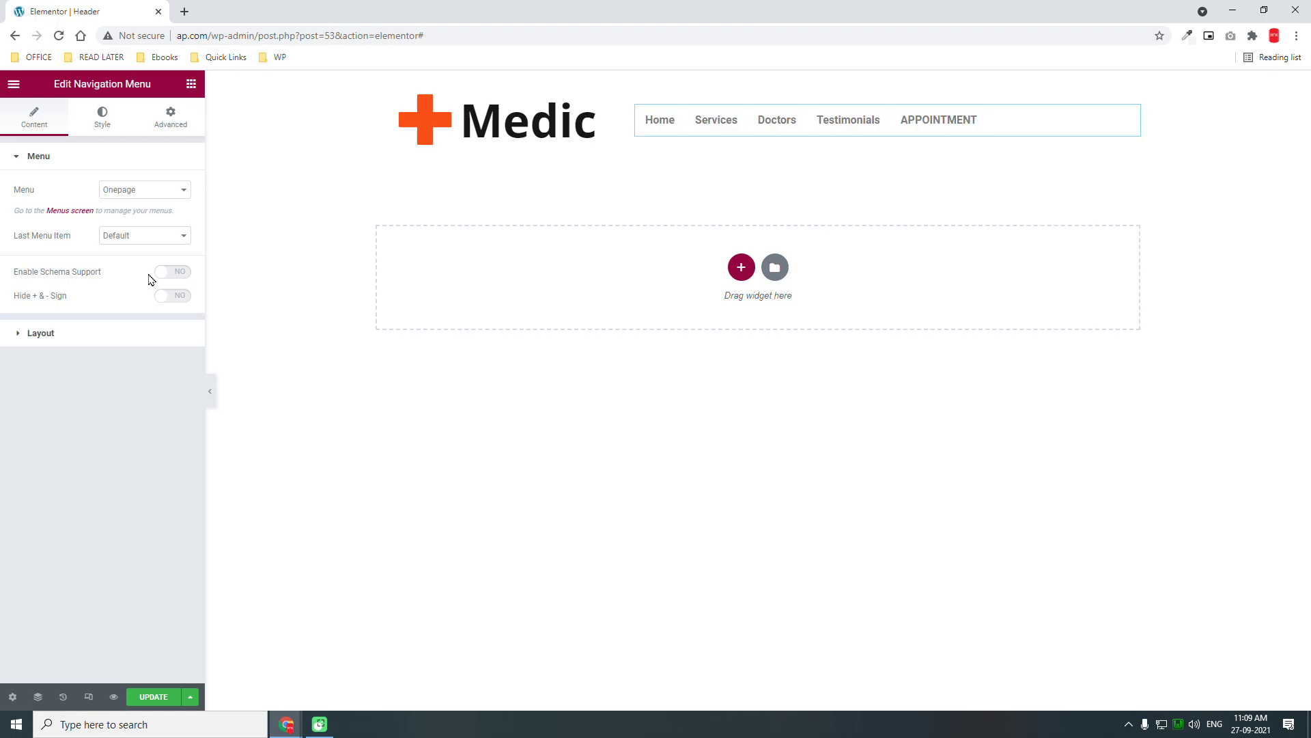
Turn the last menu item into a button and right-align the menu items.
{"action": "left_click", "coordinate": [143, 236]}
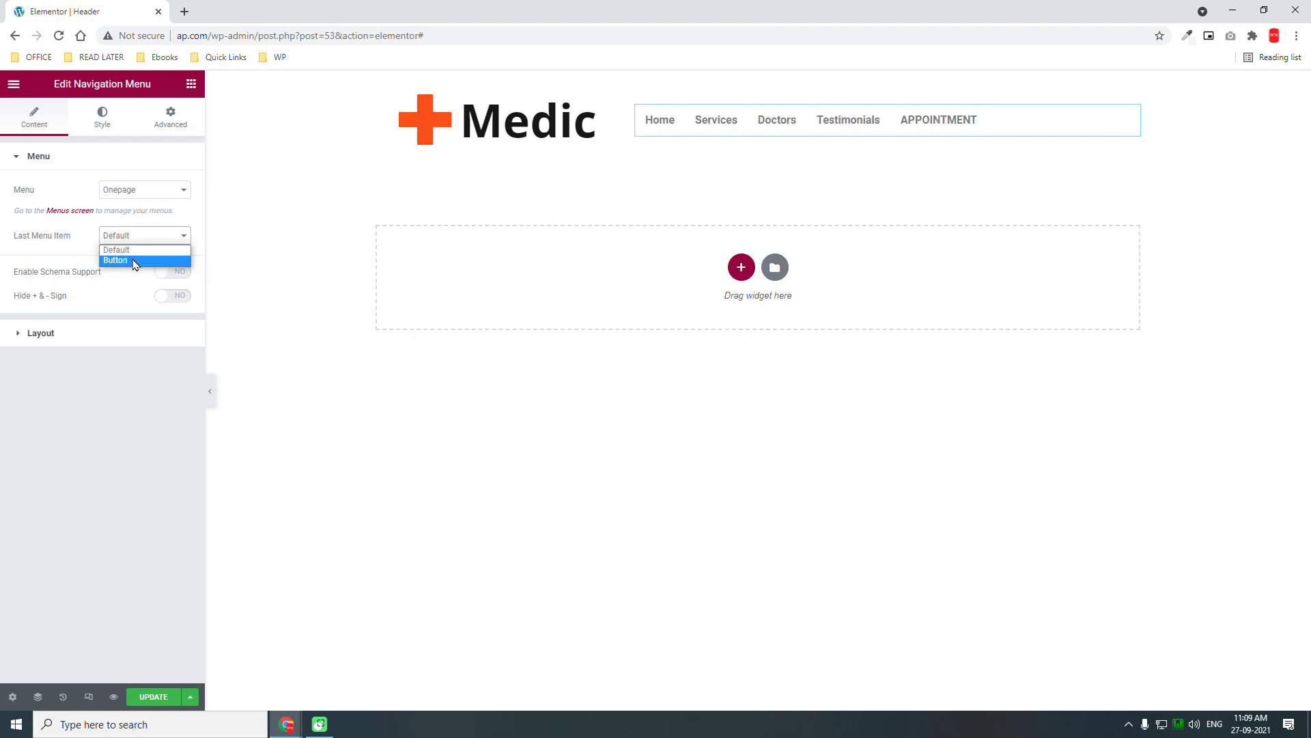
{"action": "left_click", "coordinate": [135, 260]}
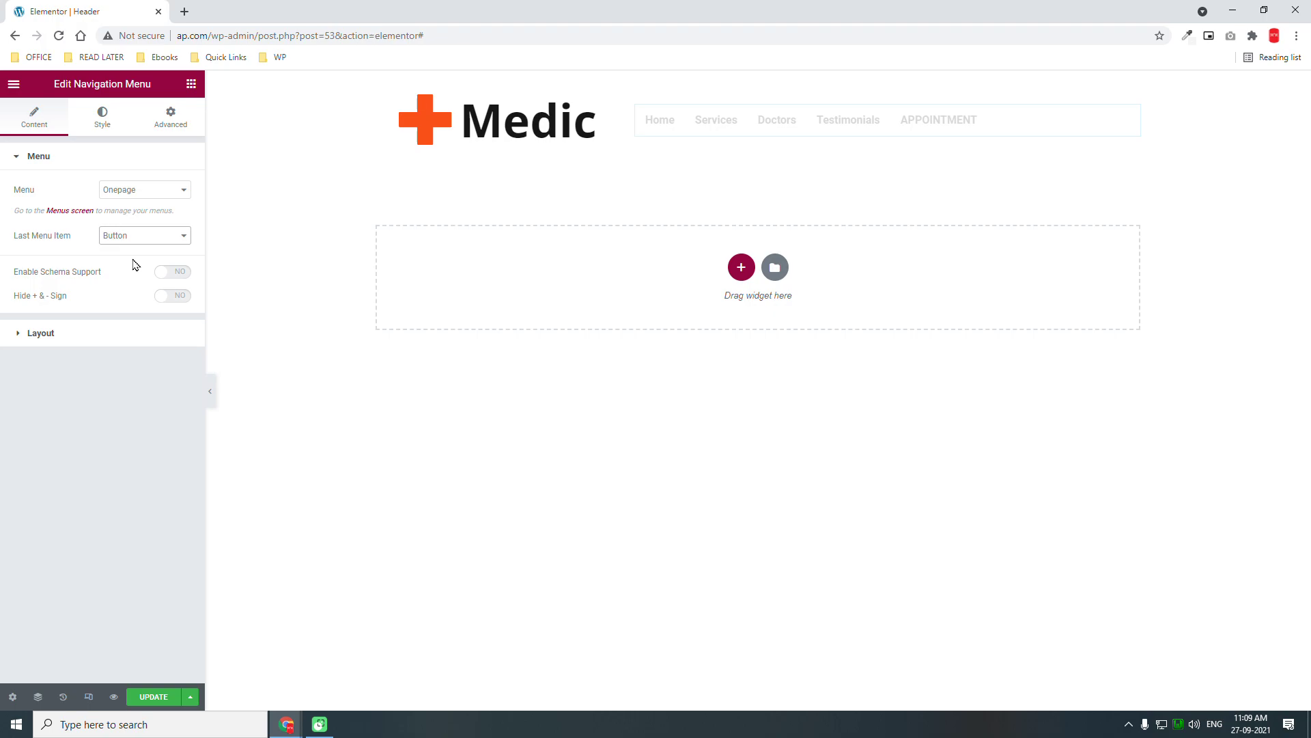
{"action": "left_click", "coordinate": [99, 338]}
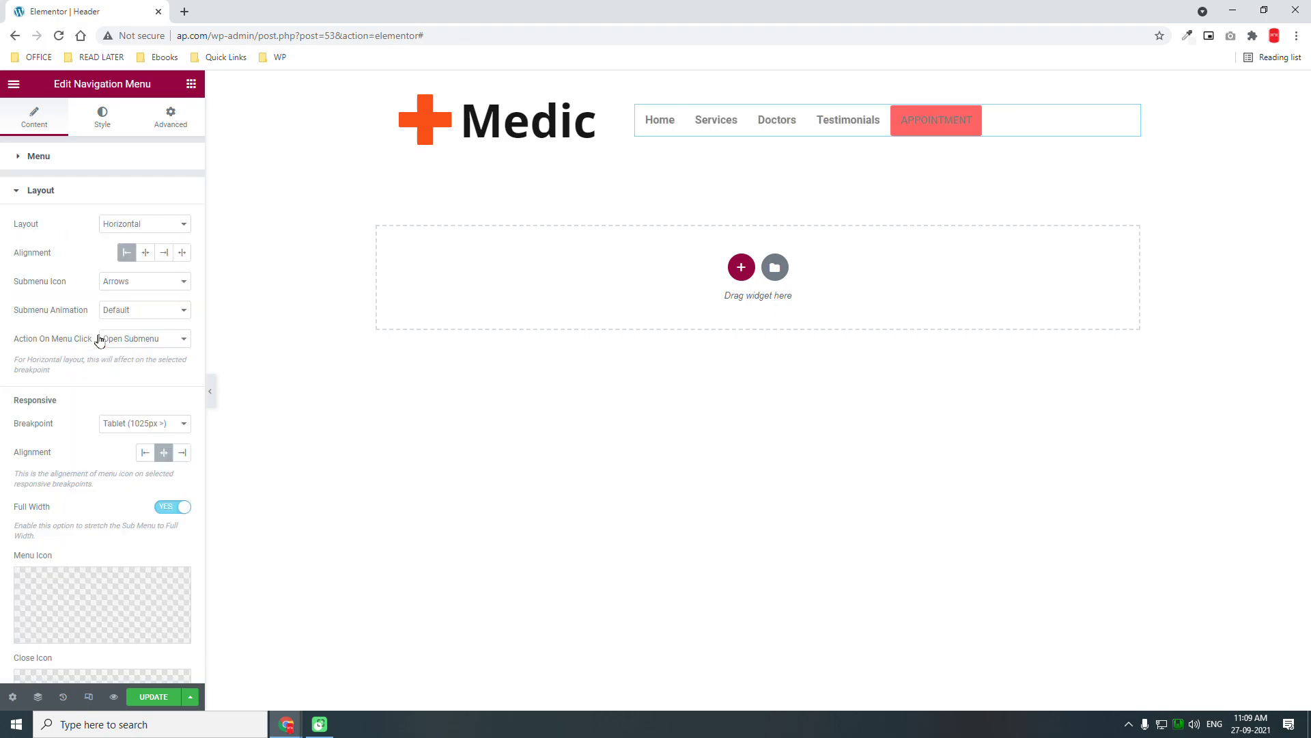
{"action": "left_click", "coordinate": [165, 254]}
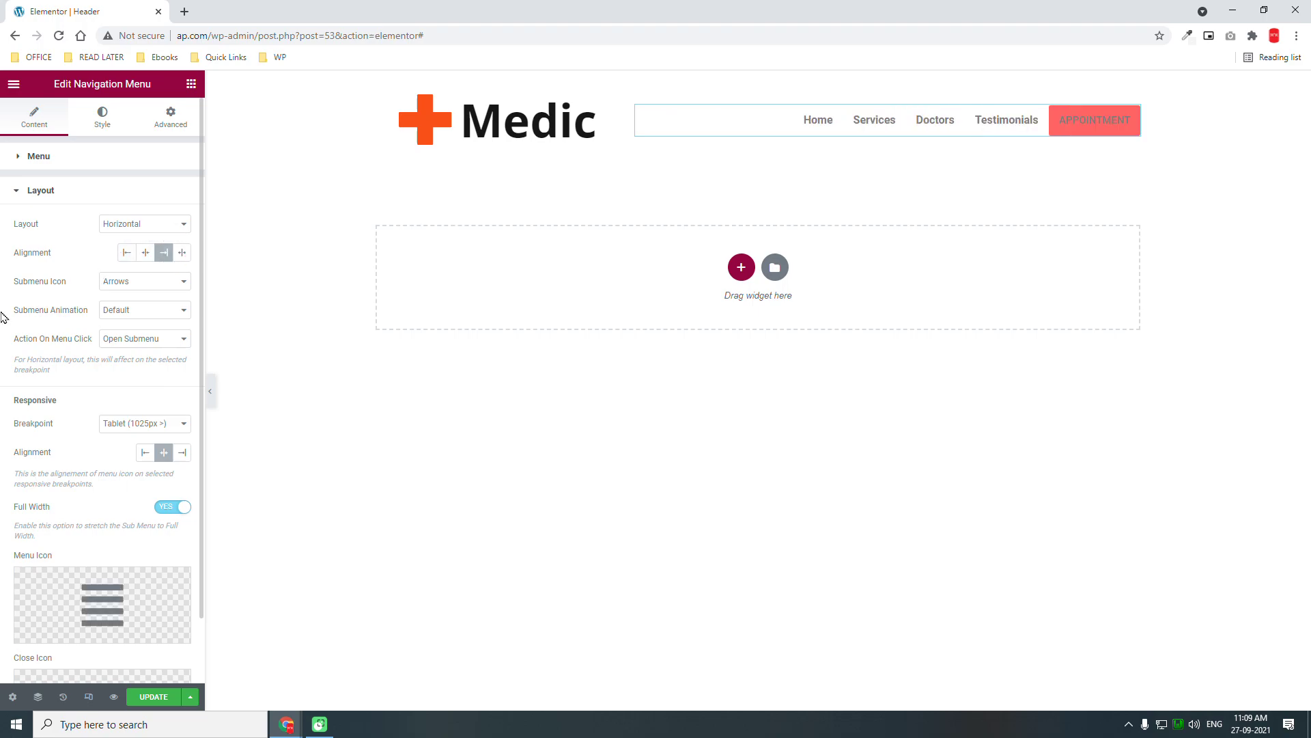
{"action": "scroll", "coordinate": [3, 340], "scroll_direction": "down", "scroll_amount": 1}
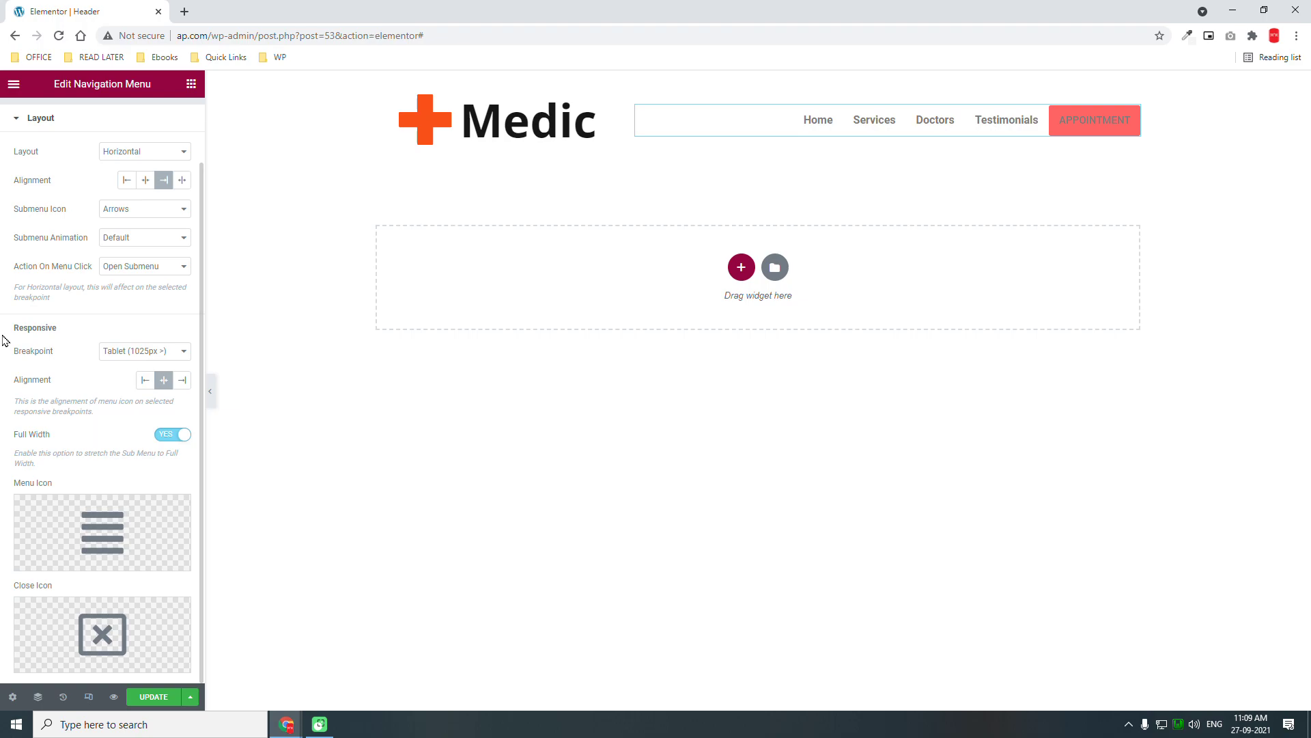
Collapse the menu at the Mobile breakpoint using a nine-dot menu icon from the Icon Library.
{"action": "left_click", "coordinate": [119, 348]}
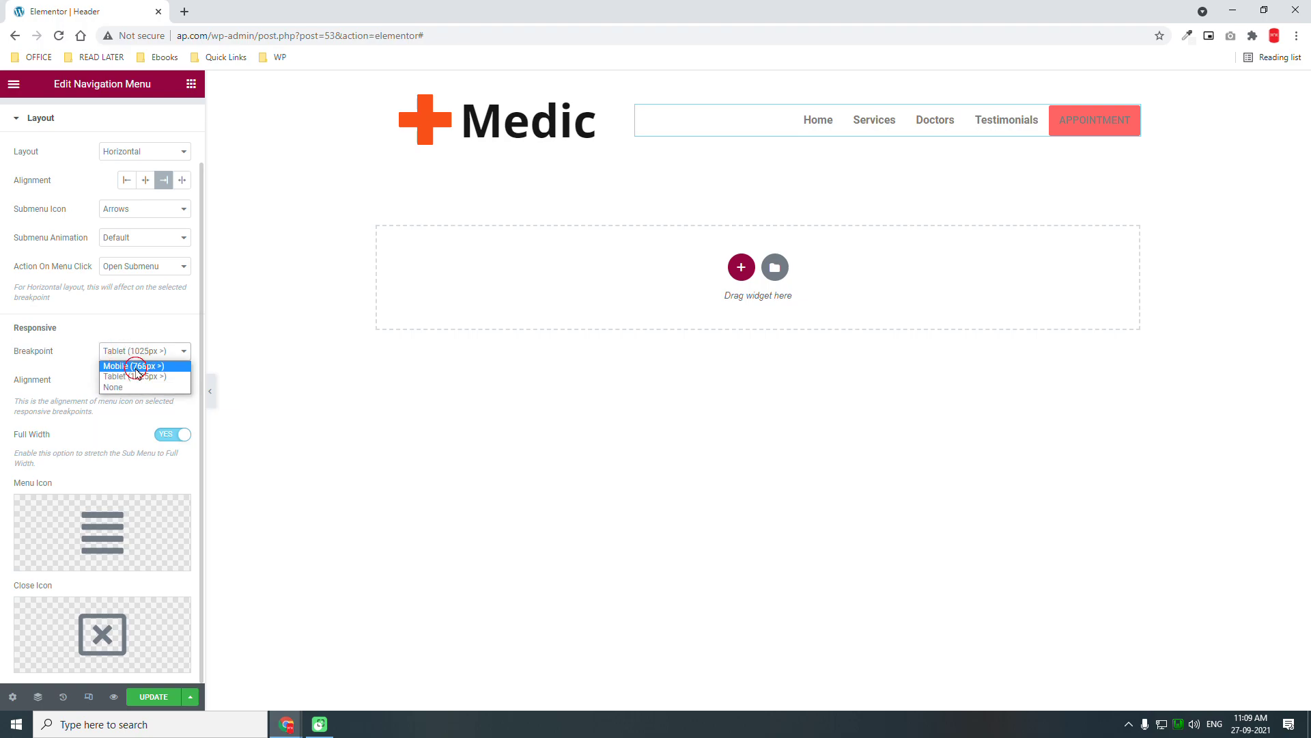
{"action": "left_click", "coordinate": [134, 366]}
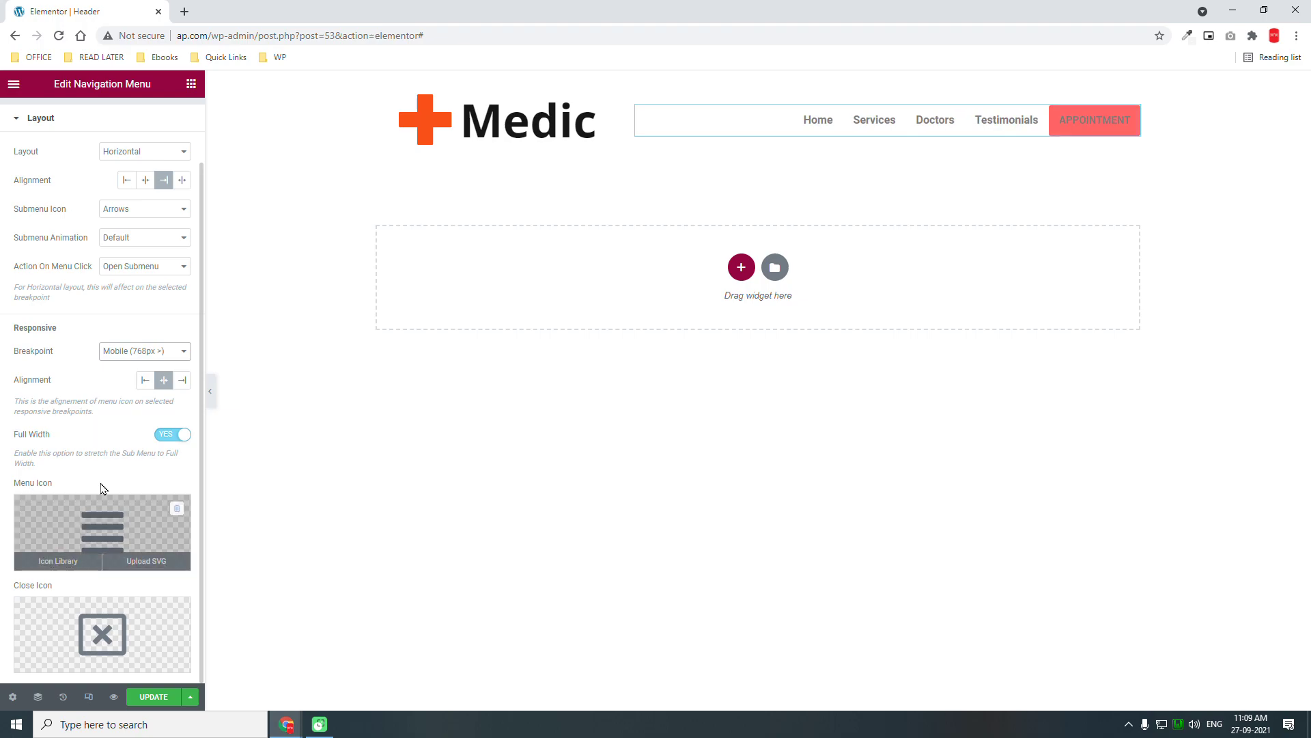
{"action": "left_click", "coordinate": [96, 532]}
{"action": "left_click", "coordinate": [609, 179]}
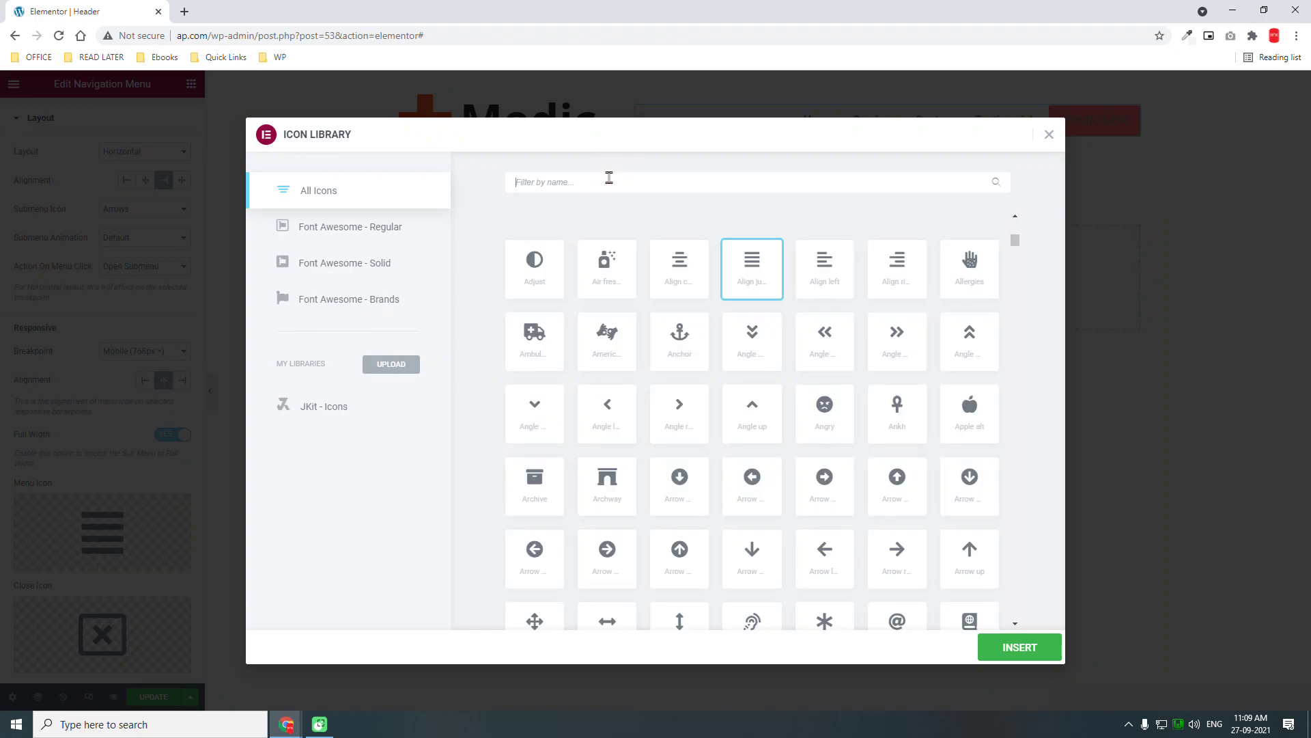
{"action": "type", "text": "menu"}
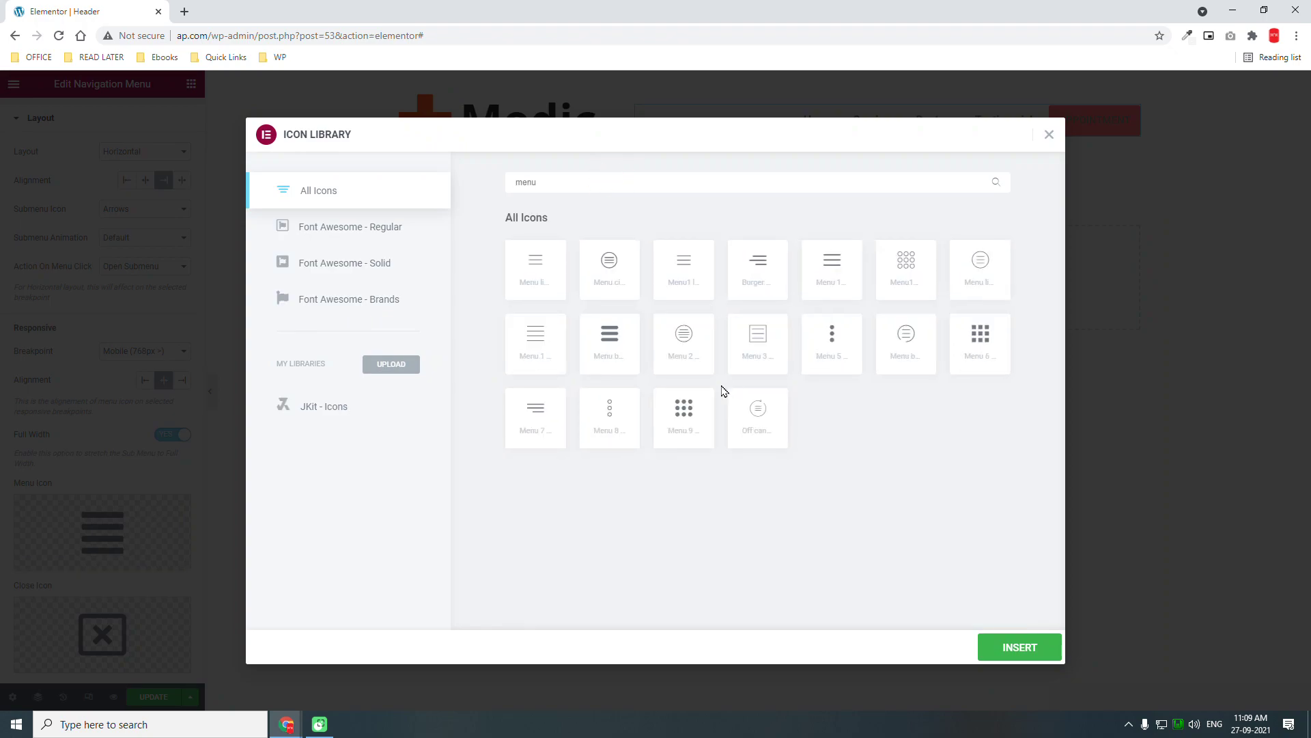
{"action": "left_click", "coordinate": [664, 413]}
{"action": "left_click", "coordinate": [1028, 647]}
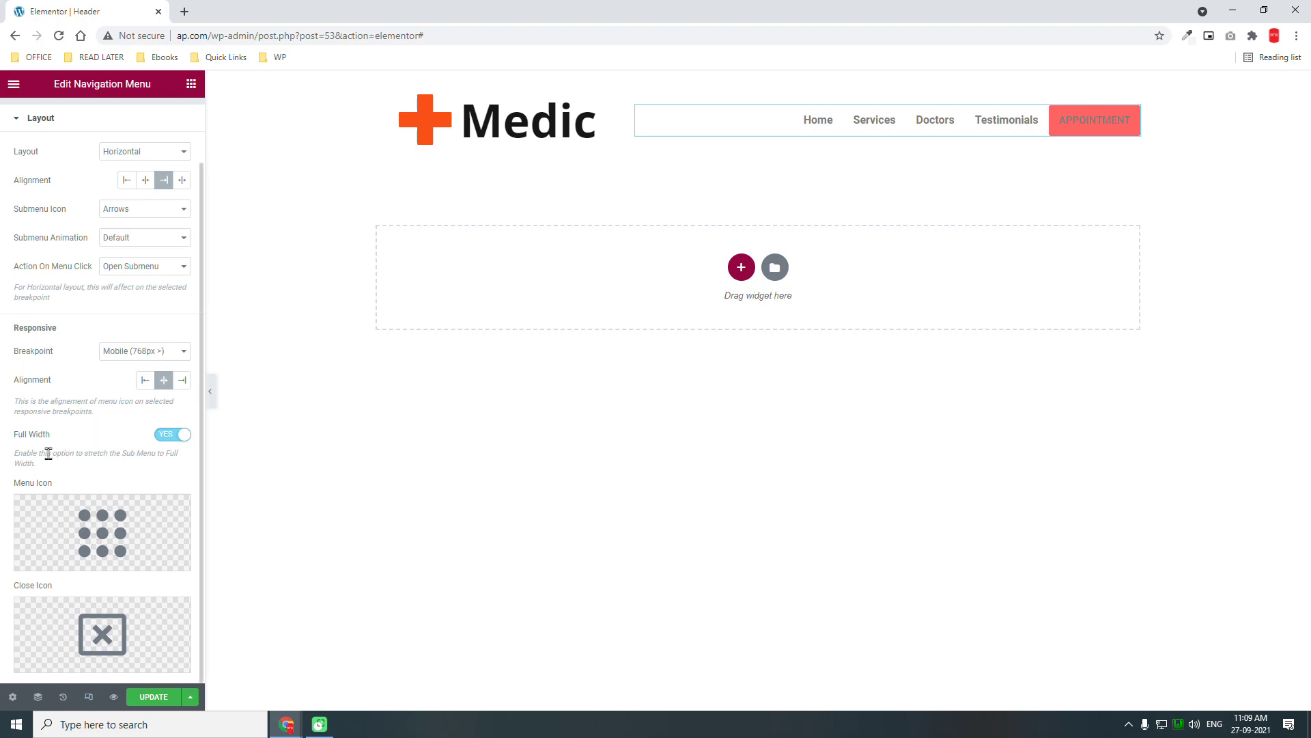
{"action": "scroll", "coordinate": [99, 311], "scroll_direction": "up", "scroll_amount": 2}
{"action": "left_click", "coordinate": [107, 130]}
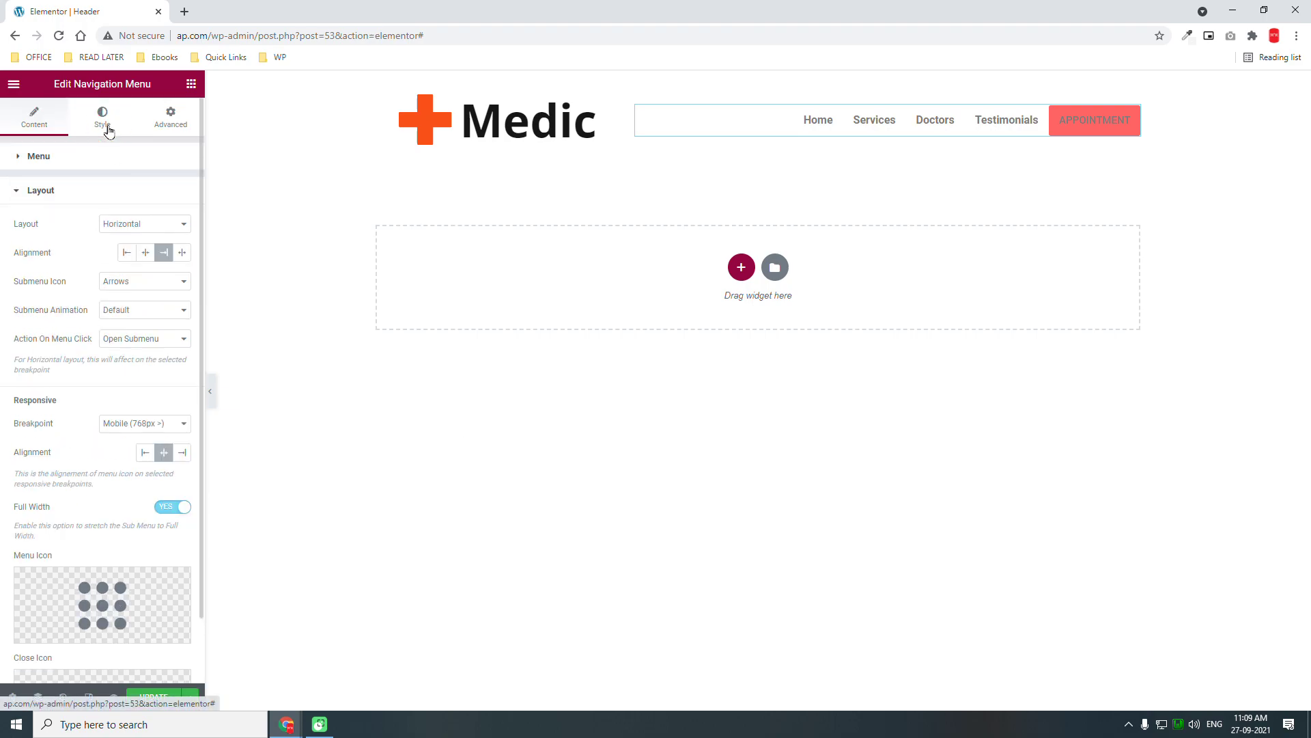
{"action": "left_click", "coordinate": [107, 129]}
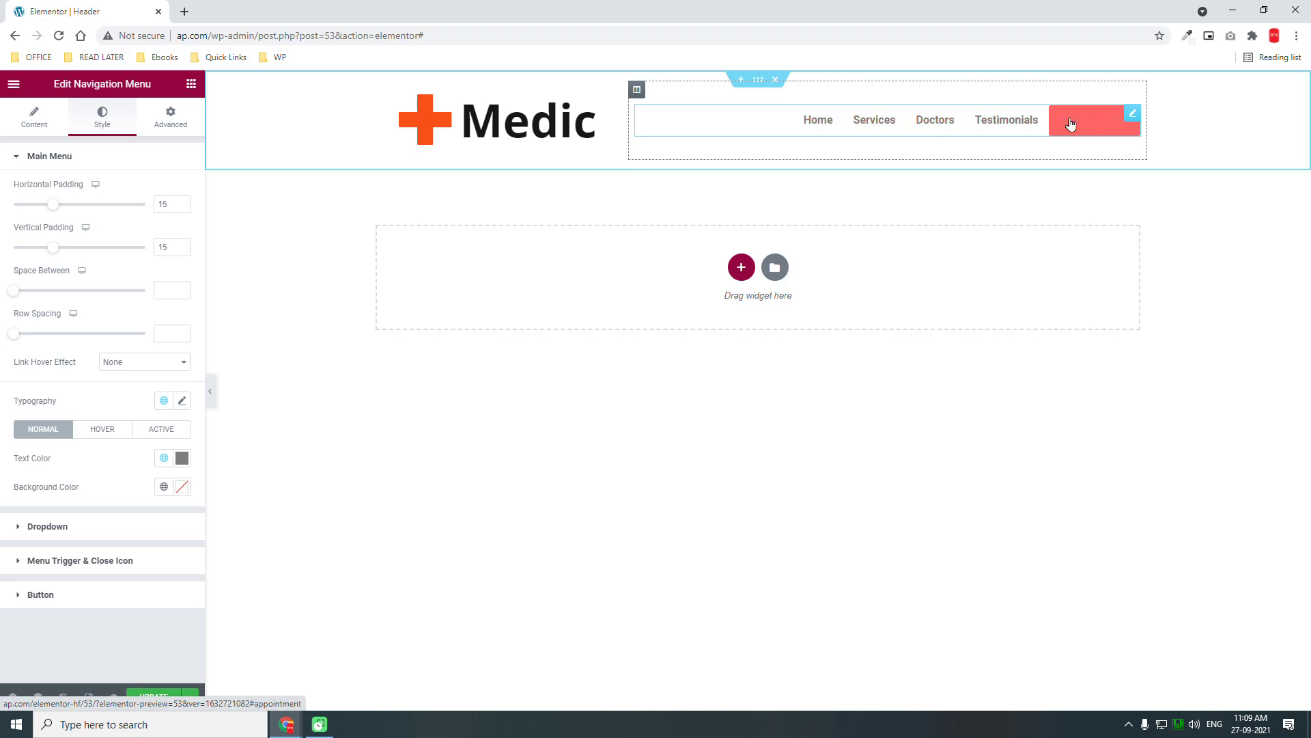
Review the Global Colors in Site Settings and save the header with UPDATE.
{"action": "left_click", "coordinate": [9, 83]}
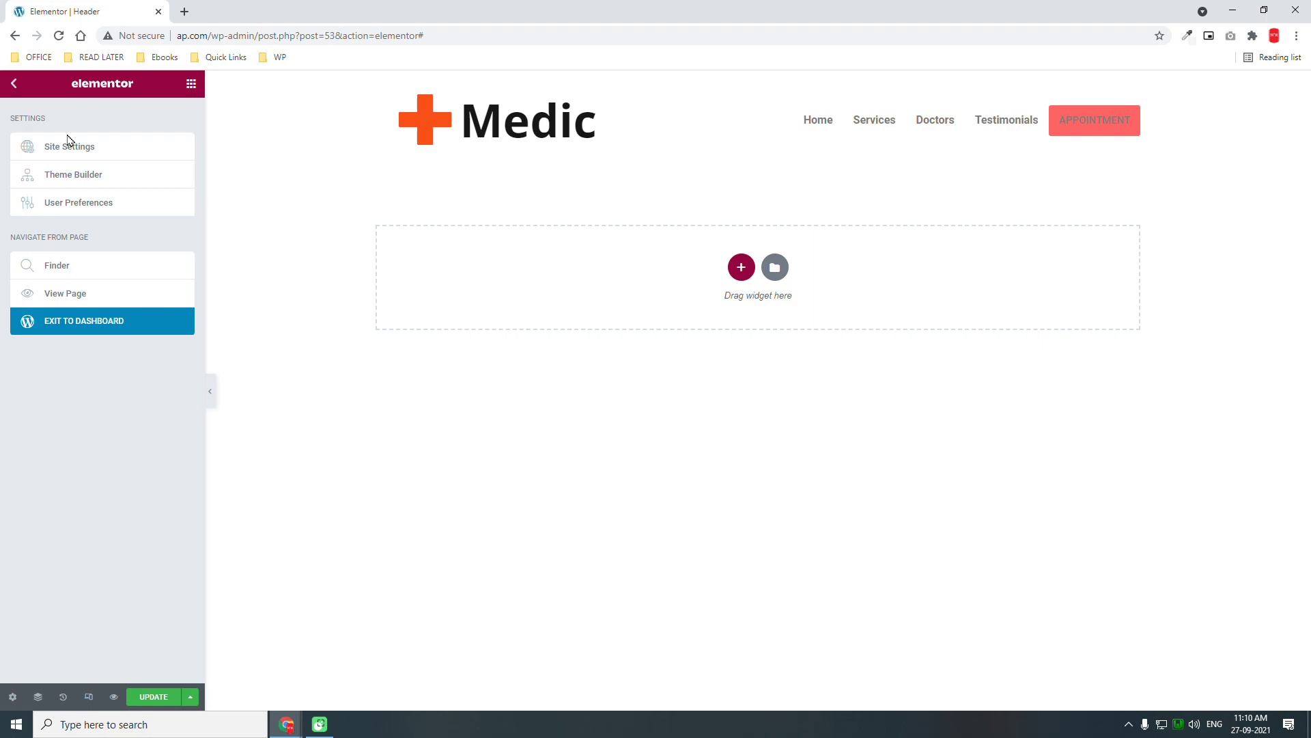
{"action": "left_click", "coordinate": [120, 154]}
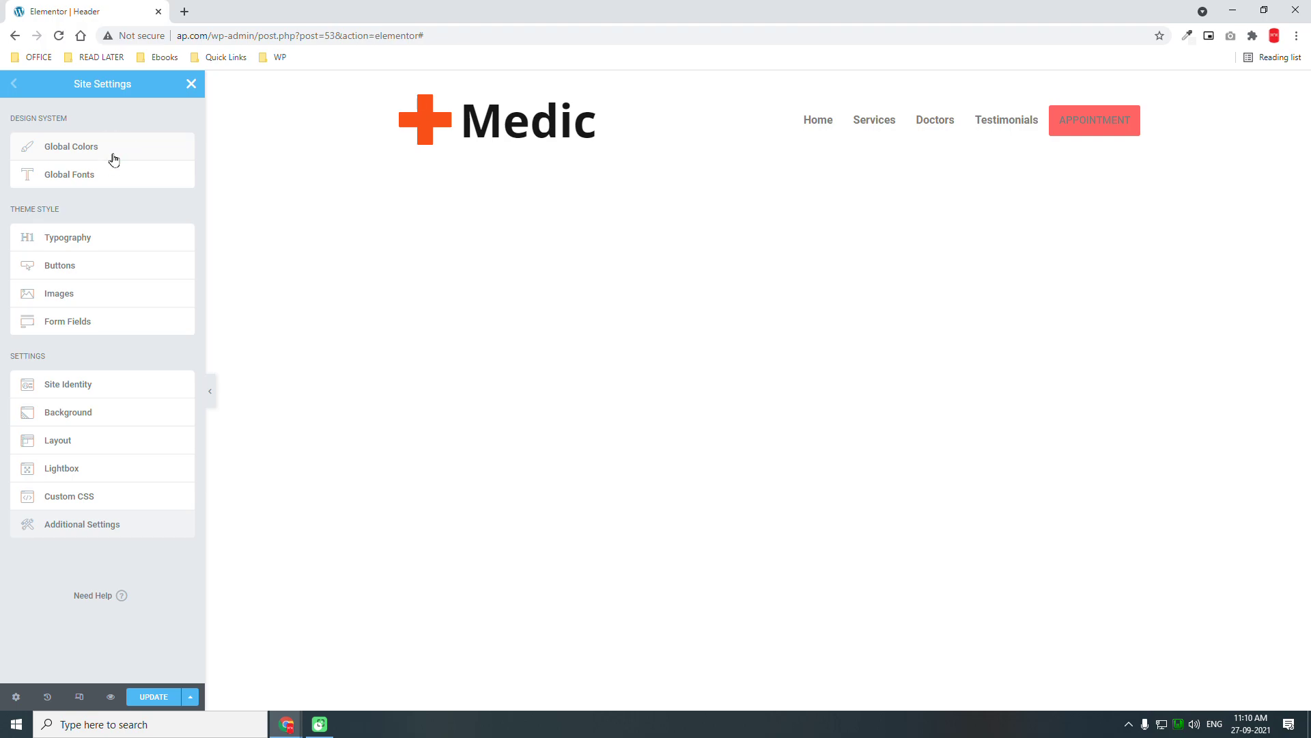
{"action": "left_click", "coordinate": [114, 159]}
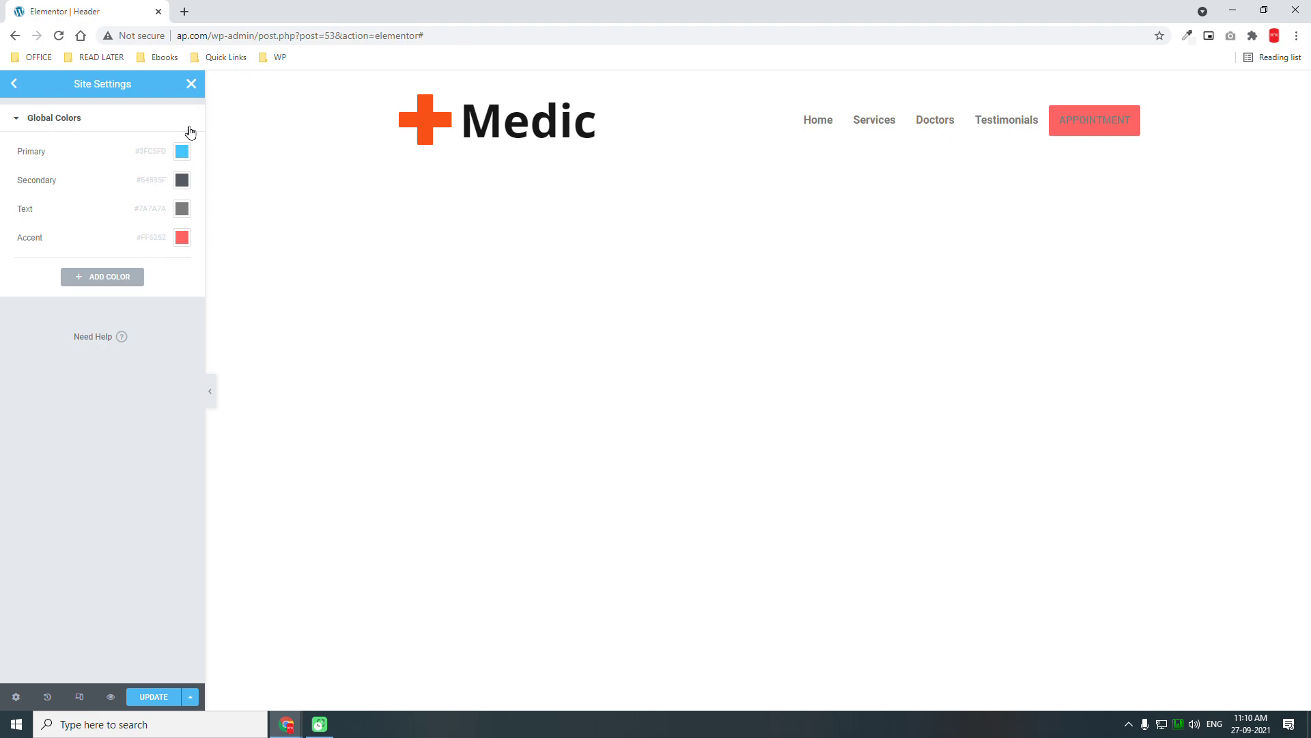
{"action": "left_click", "coordinate": [143, 697]}
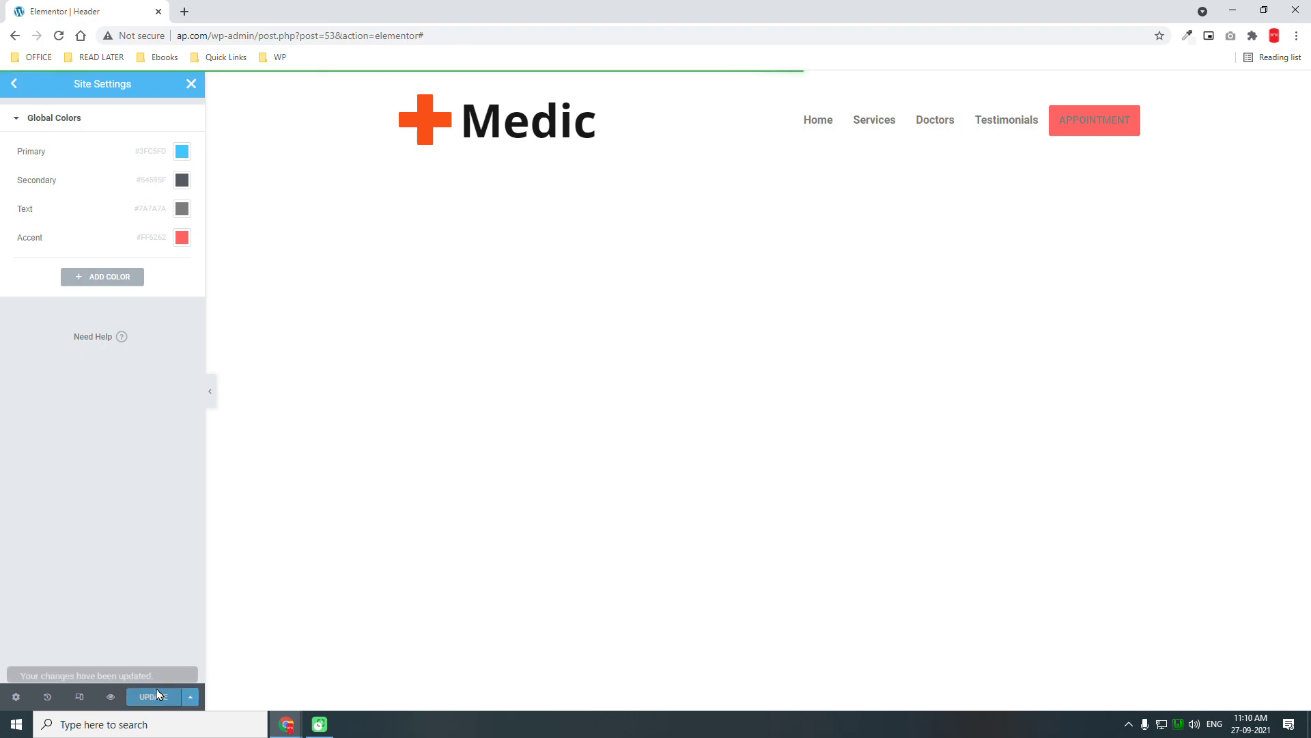
{"action": "left_click", "coordinate": [191, 84]}
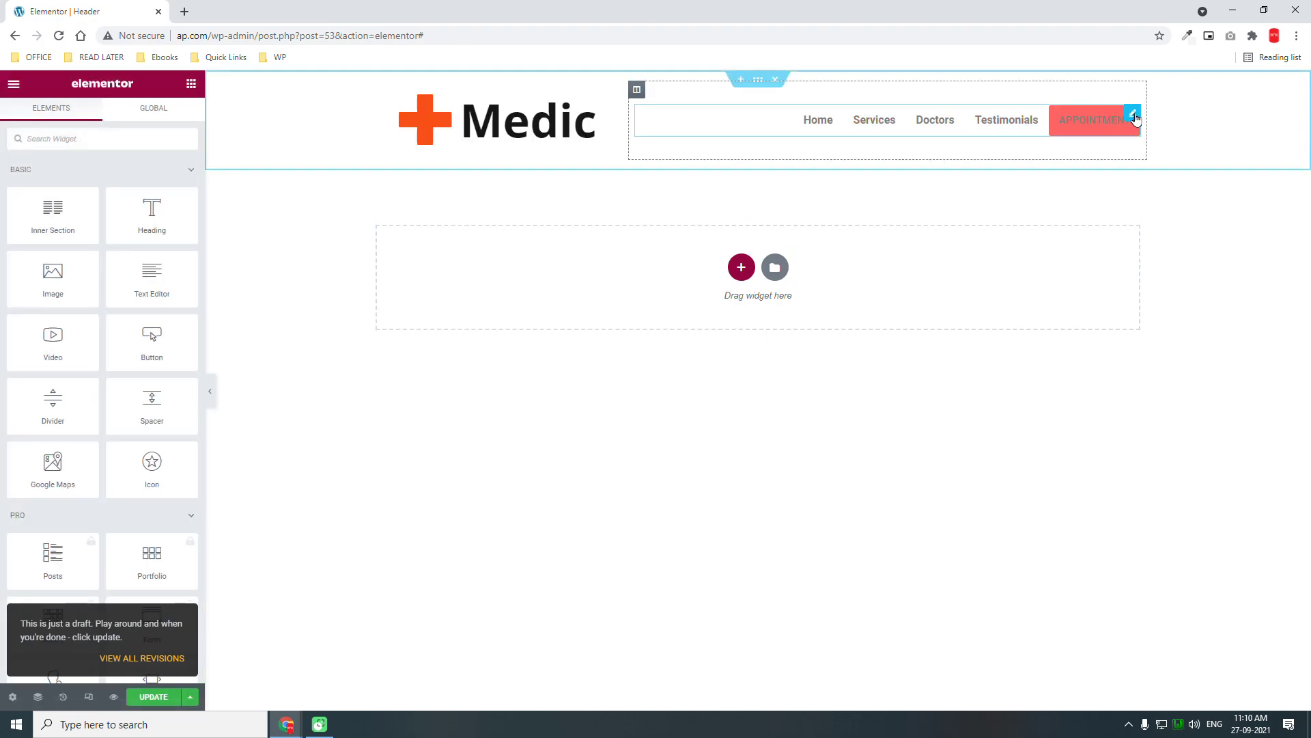
Set the APPOINTMENT button's text colour to white #FFFFFF.
{"action": "left_click", "coordinate": [1135, 119]}
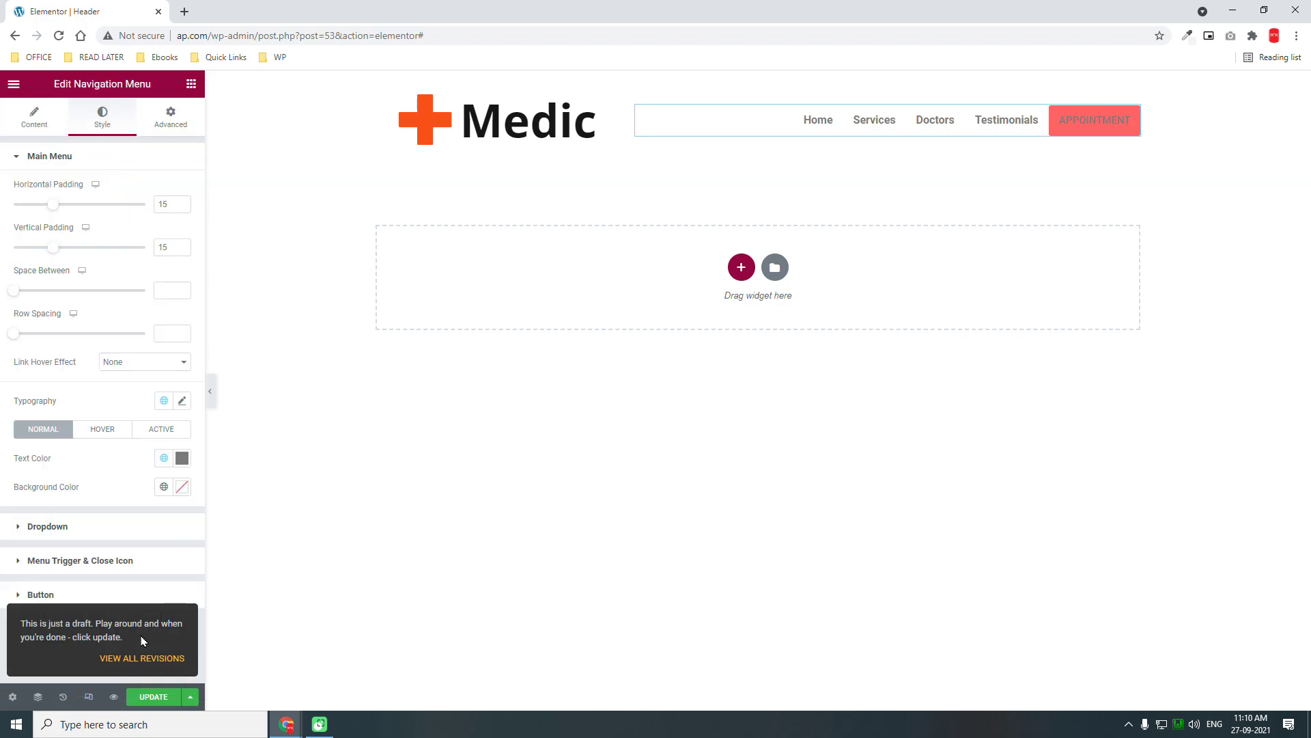
{"action": "left_click", "coordinate": [87, 597]}
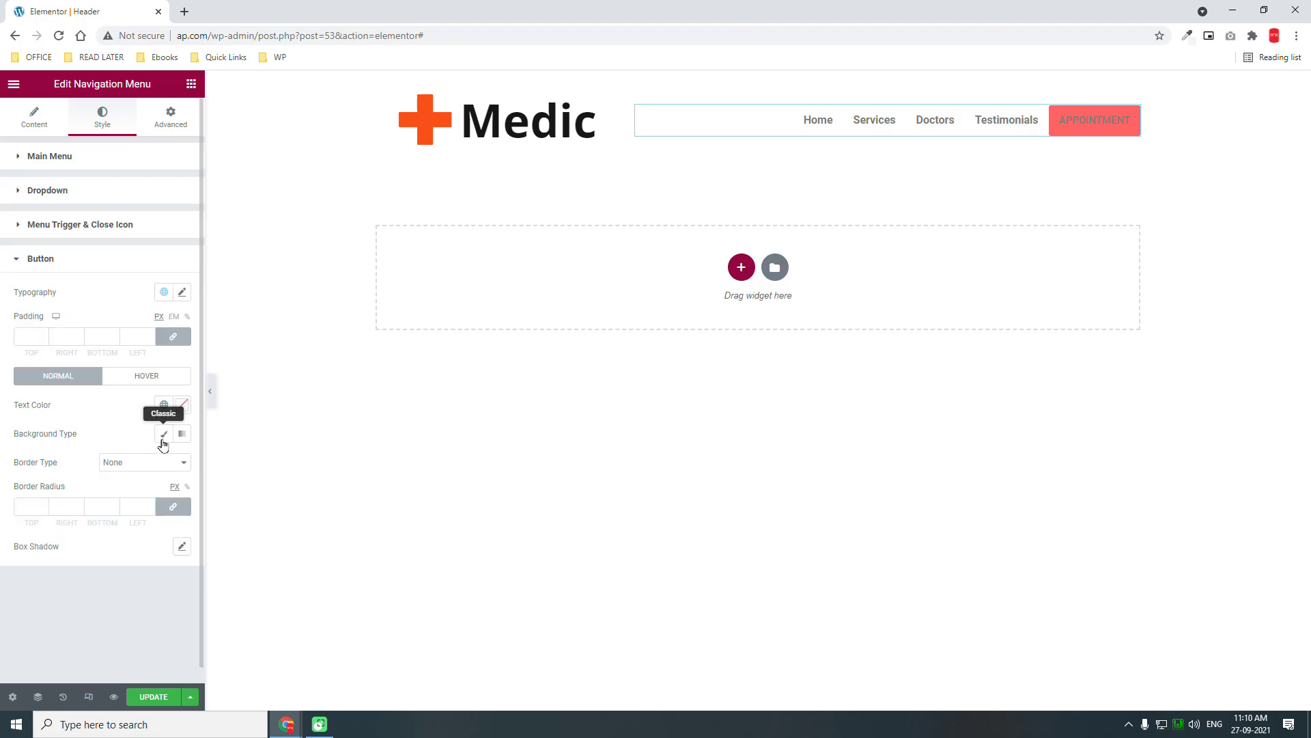
{"action": "left_click", "coordinate": [182, 405]}
{"action": "type", "text": "#FFFFFF"}
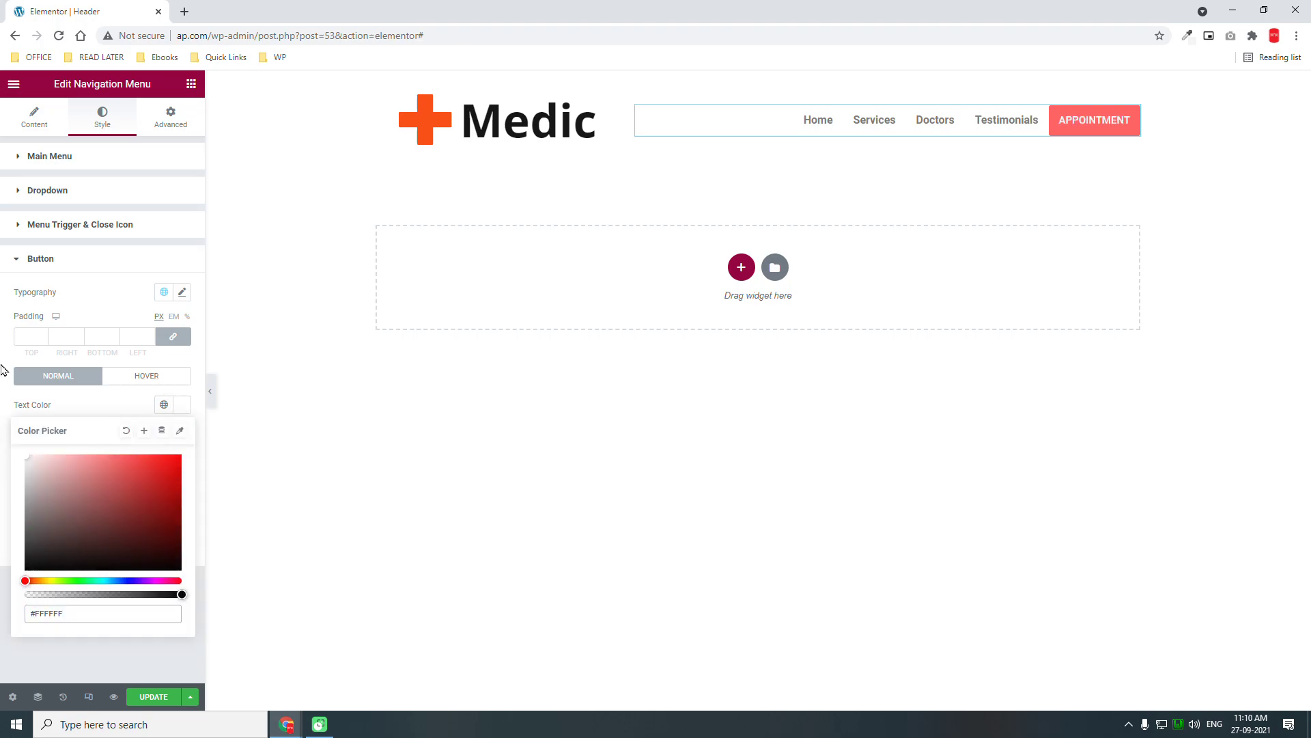
{"action": "left_click", "coordinate": [106, 407]}
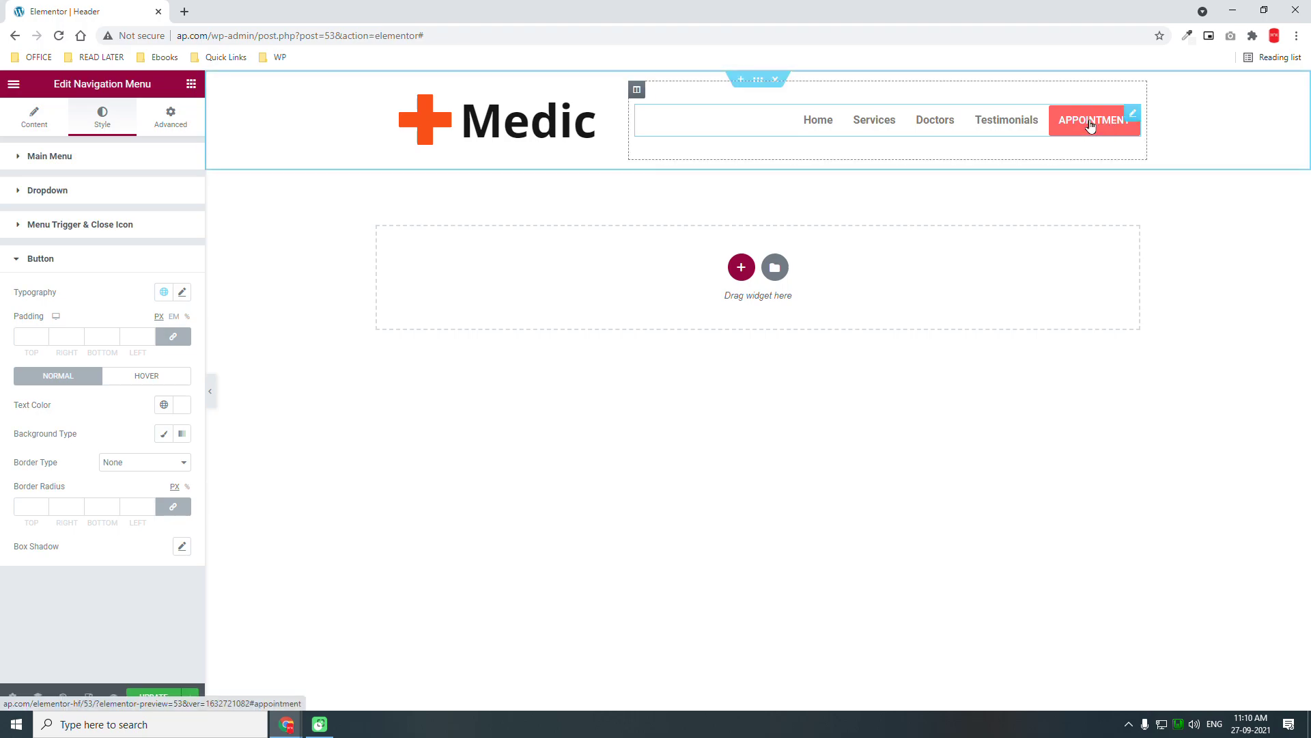
Give the button a Classic hover background in the global Primary blue.
{"action": "left_click", "coordinate": [137, 377]}
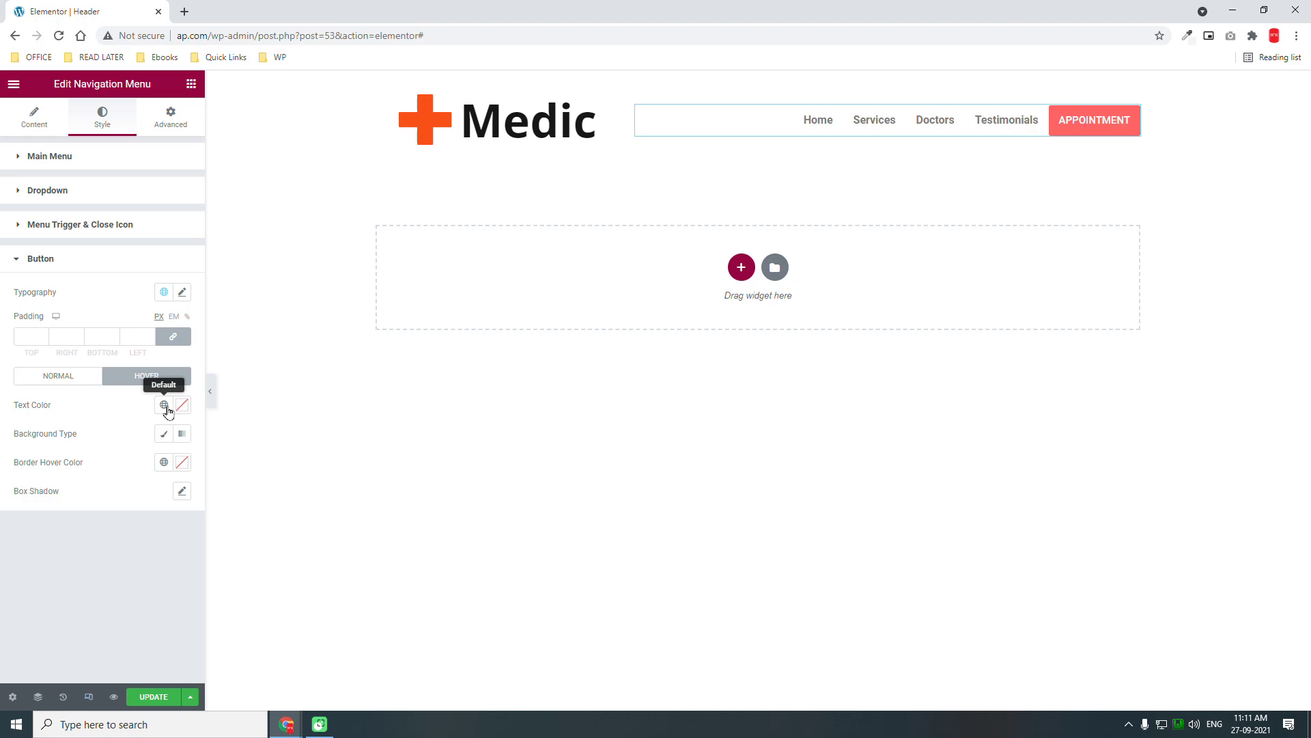
{"action": "left_click", "coordinate": [164, 433]}
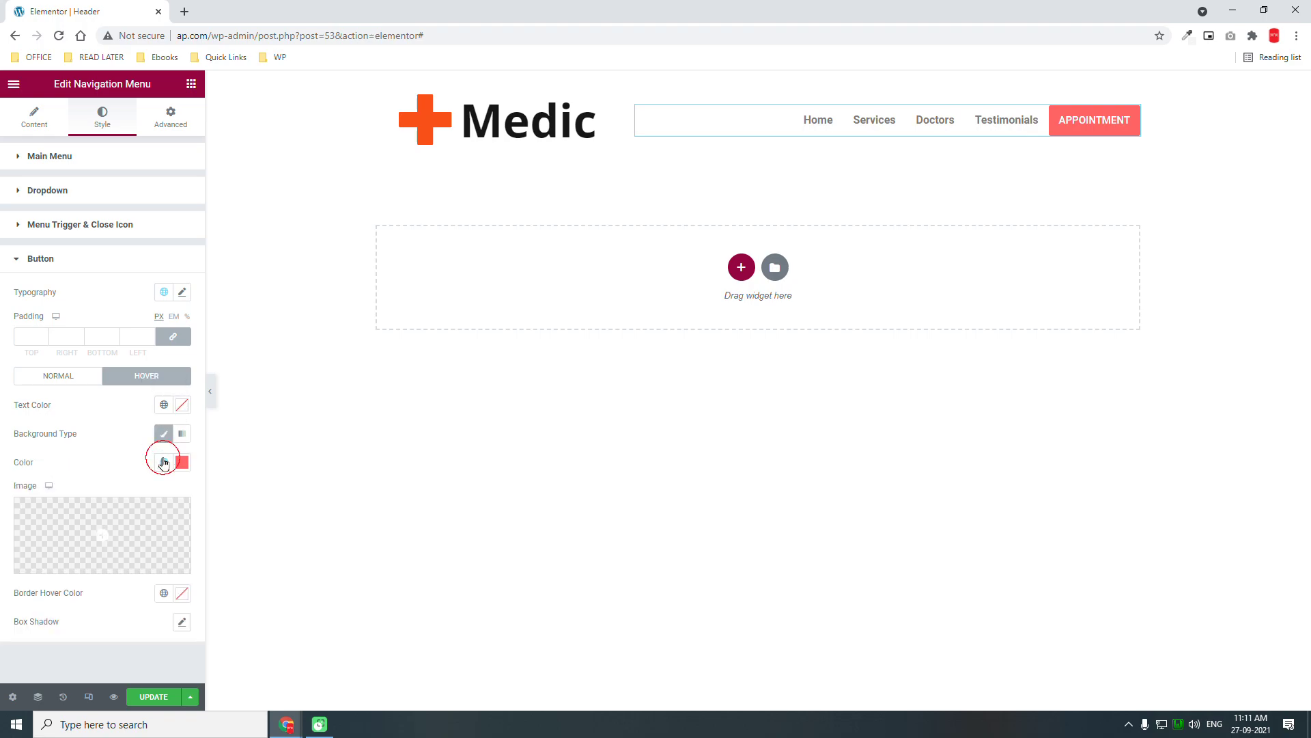
{"action": "left_click", "coordinate": [164, 462]}
{"action": "left_click", "coordinate": [81, 526]}
Set the main menu's Space Between items to 20 and preview the header.
{"action": "left_click", "coordinate": [85, 153]}
{"action": "left_click", "coordinate": [86, 156]}
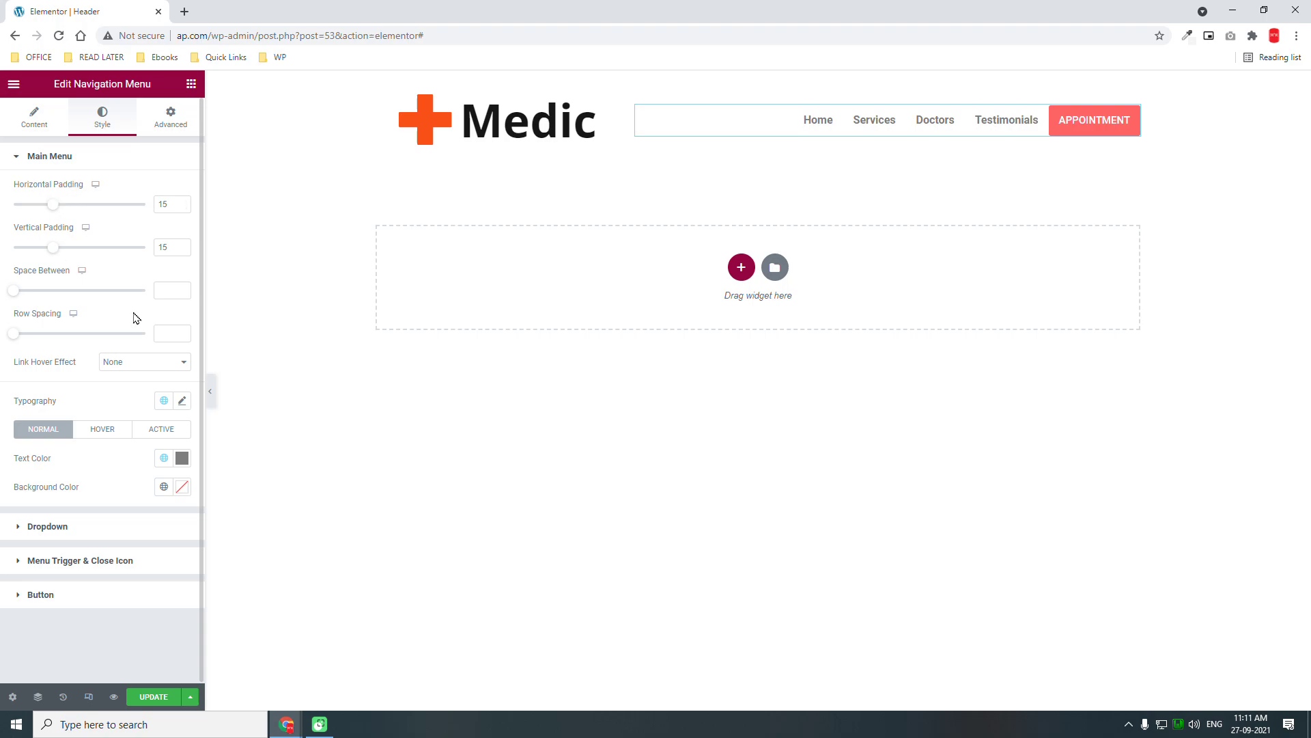
{"action": "left_click", "coordinate": [170, 291]}
{"action": "type", "text": "20"}
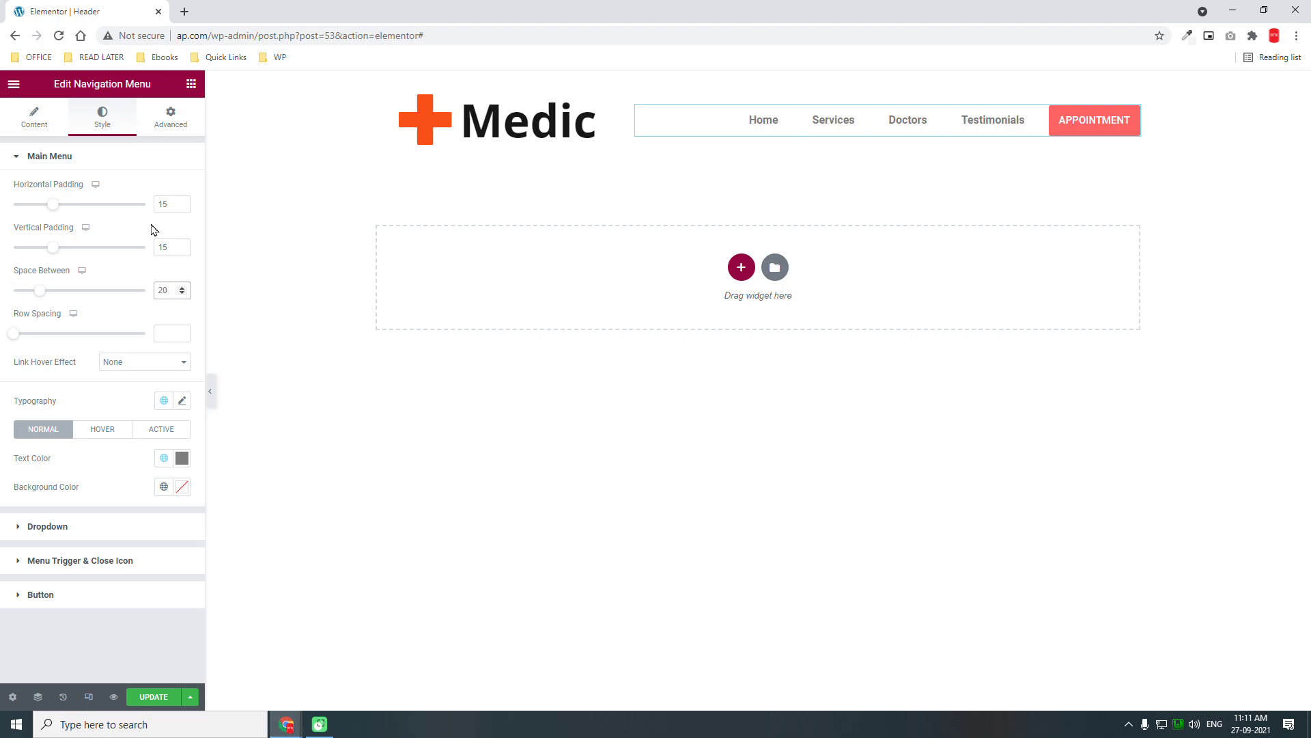
{"action": "left_click", "coordinate": [211, 392]}
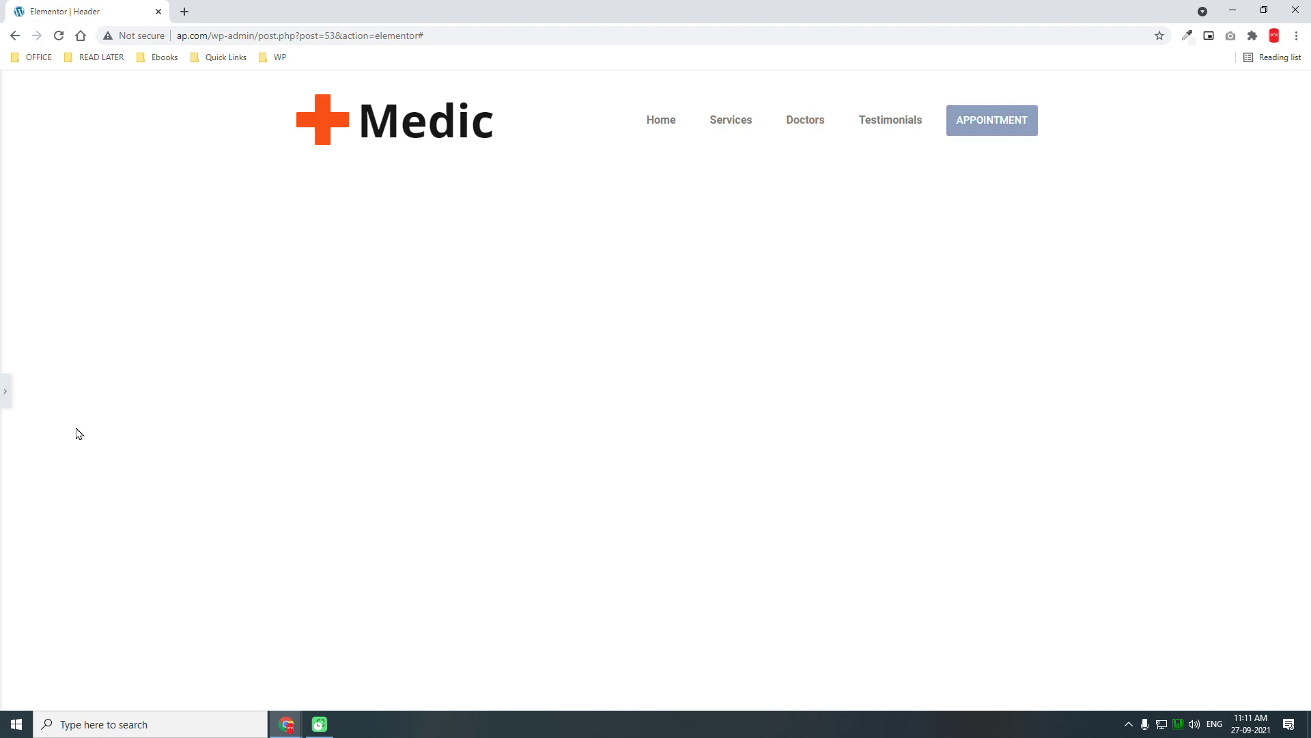
{"action": "left_click", "coordinate": [5, 390]}
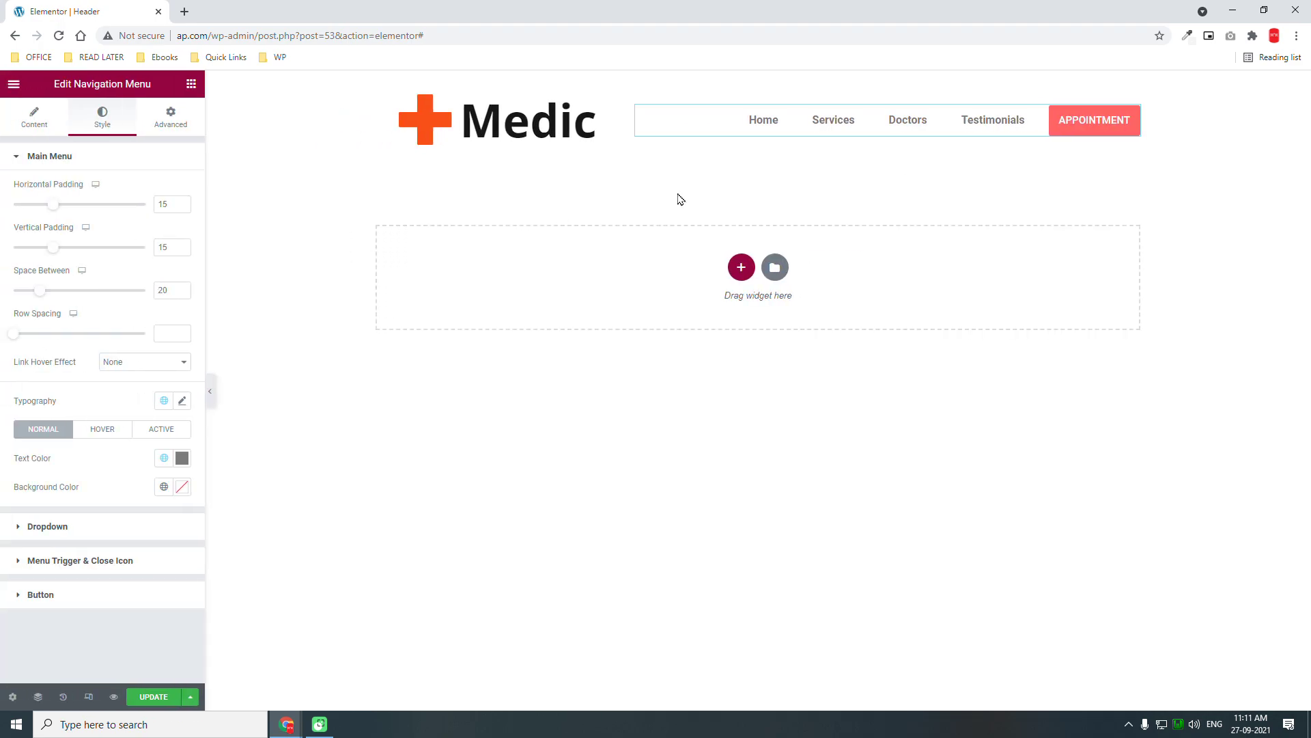
Enable Sticky Header Effects on the header section with a white #FFFFFF background after scrolling.
{"action": "left_click", "coordinate": [758, 81]}
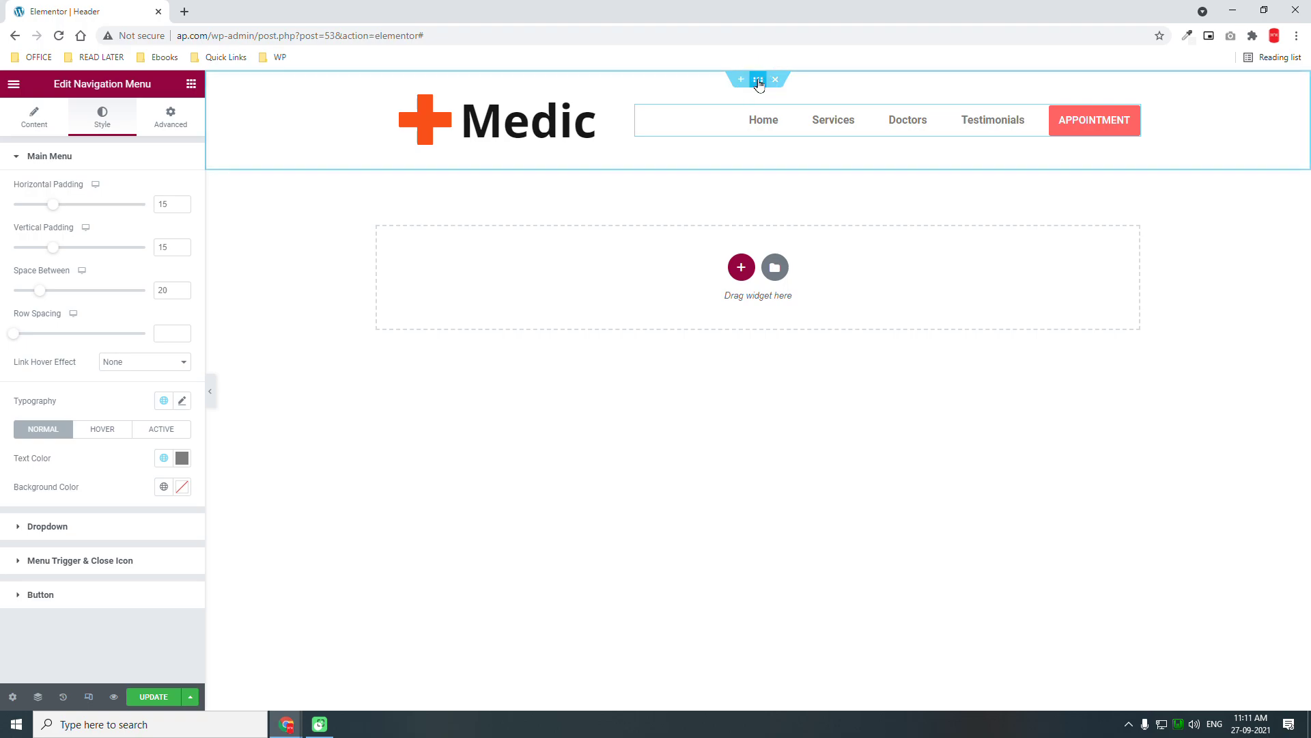
{"action": "left_click", "coordinate": [170, 118]}
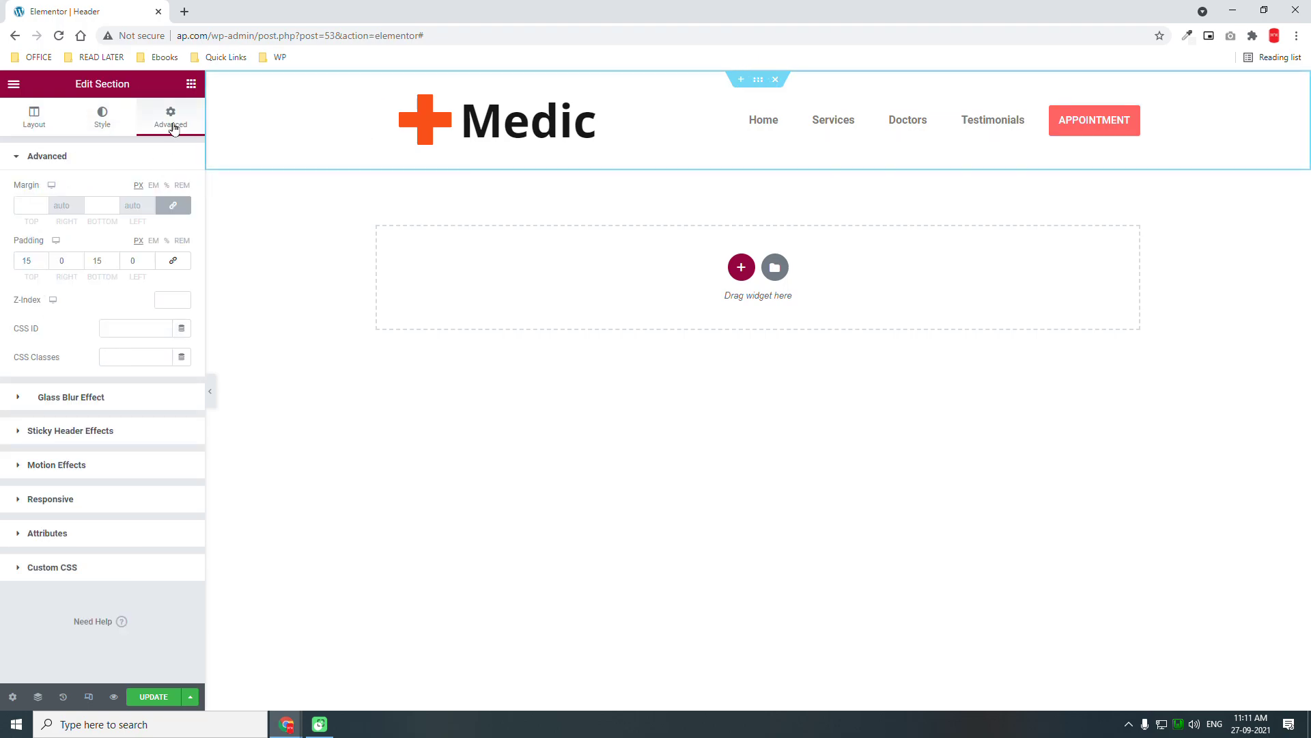
{"action": "left_click", "coordinate": [98, 429]}
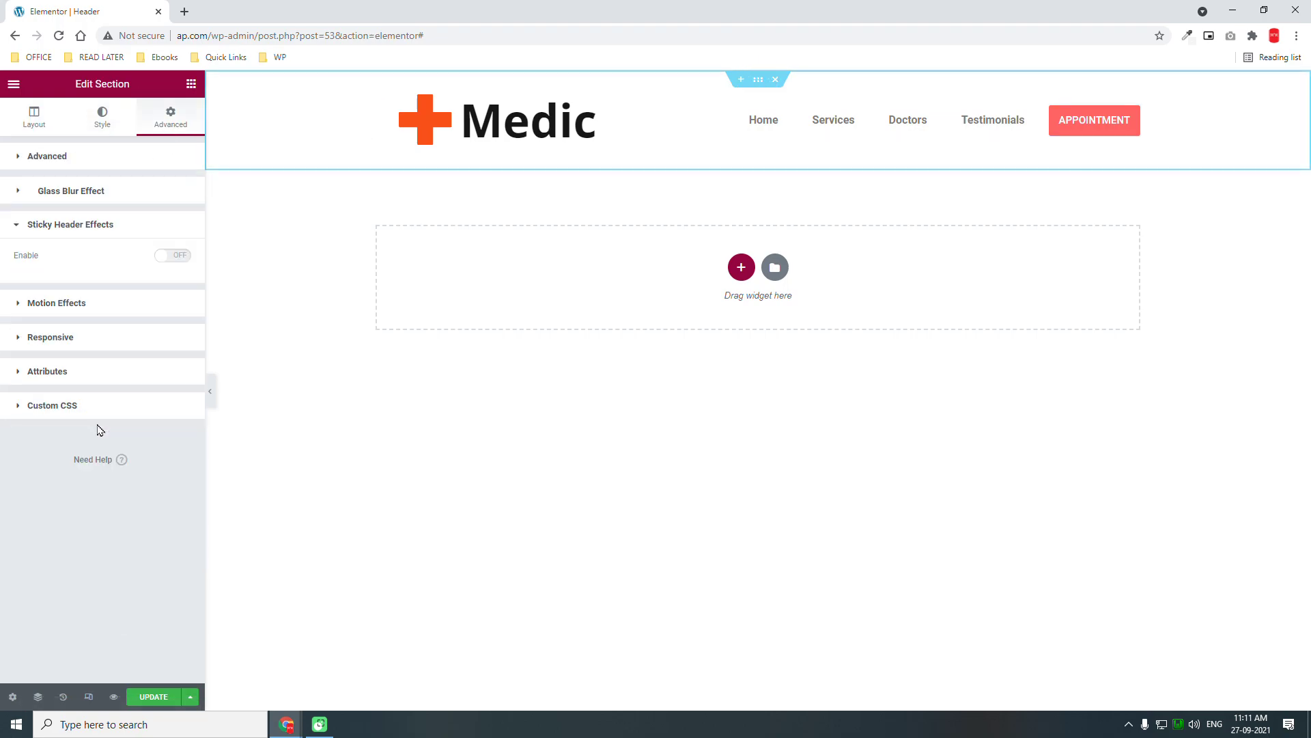
{"action": "left_click", "coordinate": [182, 252]}
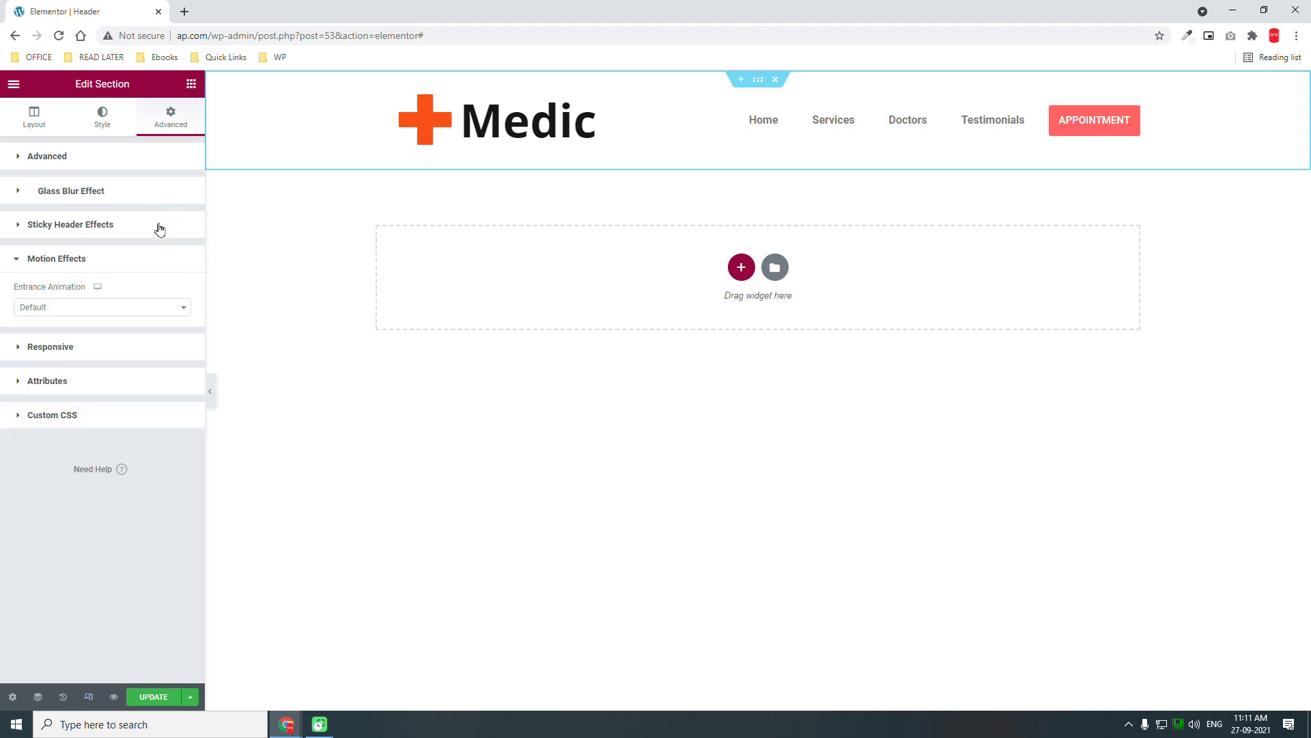
{"action": "left_click", "coordinate": [159, 228]}
{"action": "left_click", "coordinate": [176, 256]}
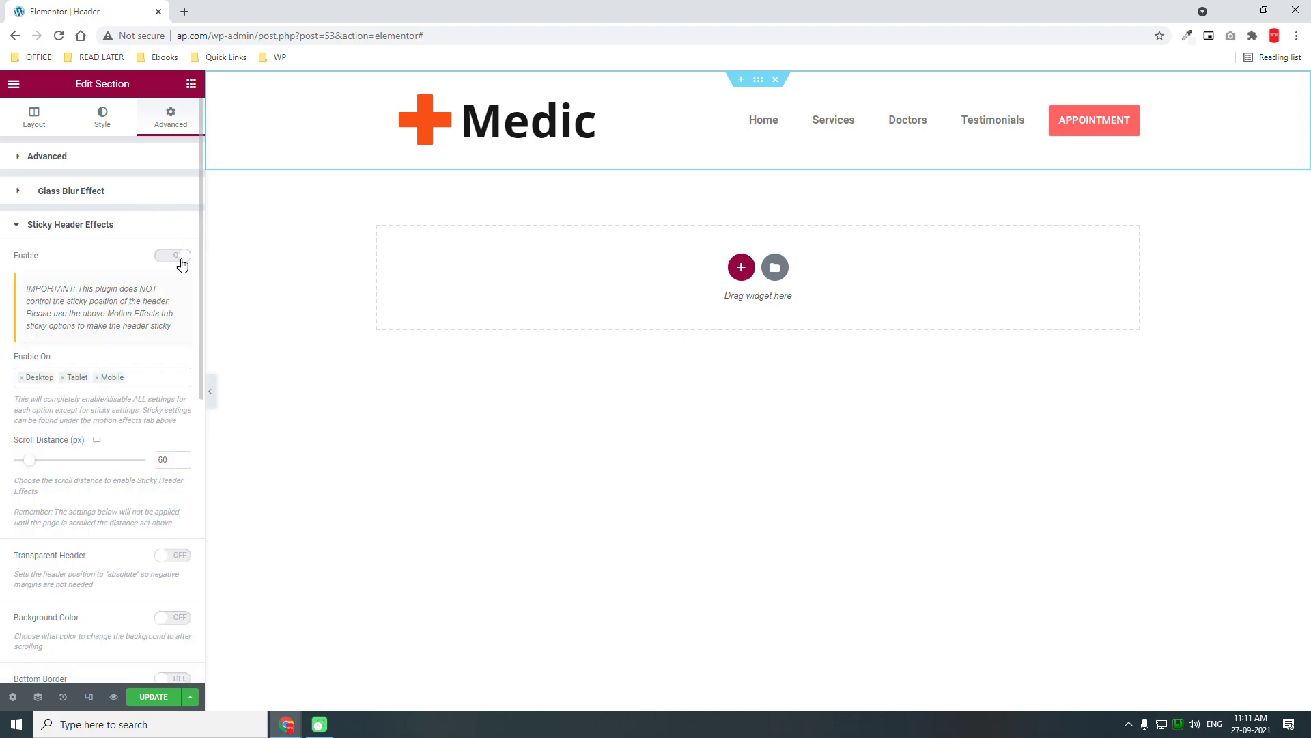
{"action": "scroll", "coordinate": [168, 530], "scroll_direction": "down", "scroll_amount": 2}
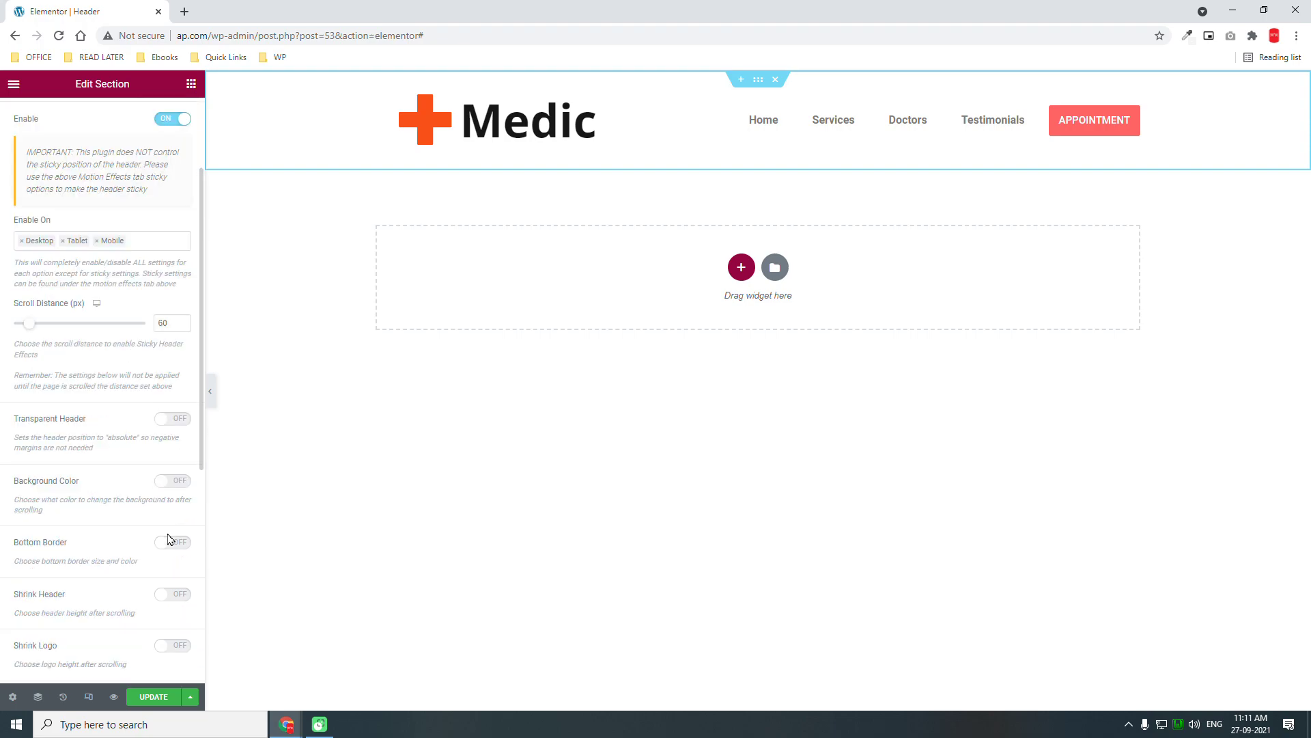
{"action": "left_click", "coordinate": [179, 480]}
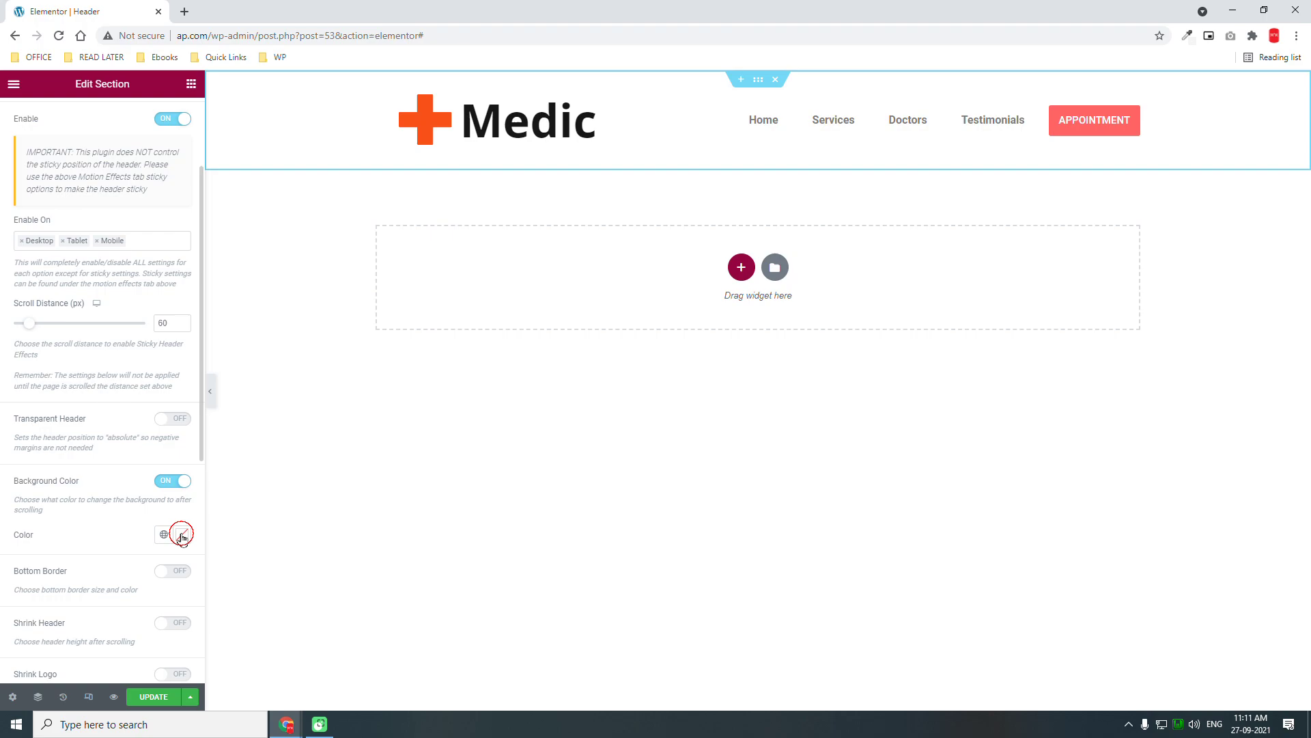
{"action": "left_click", "coordinate": [181, 534]}
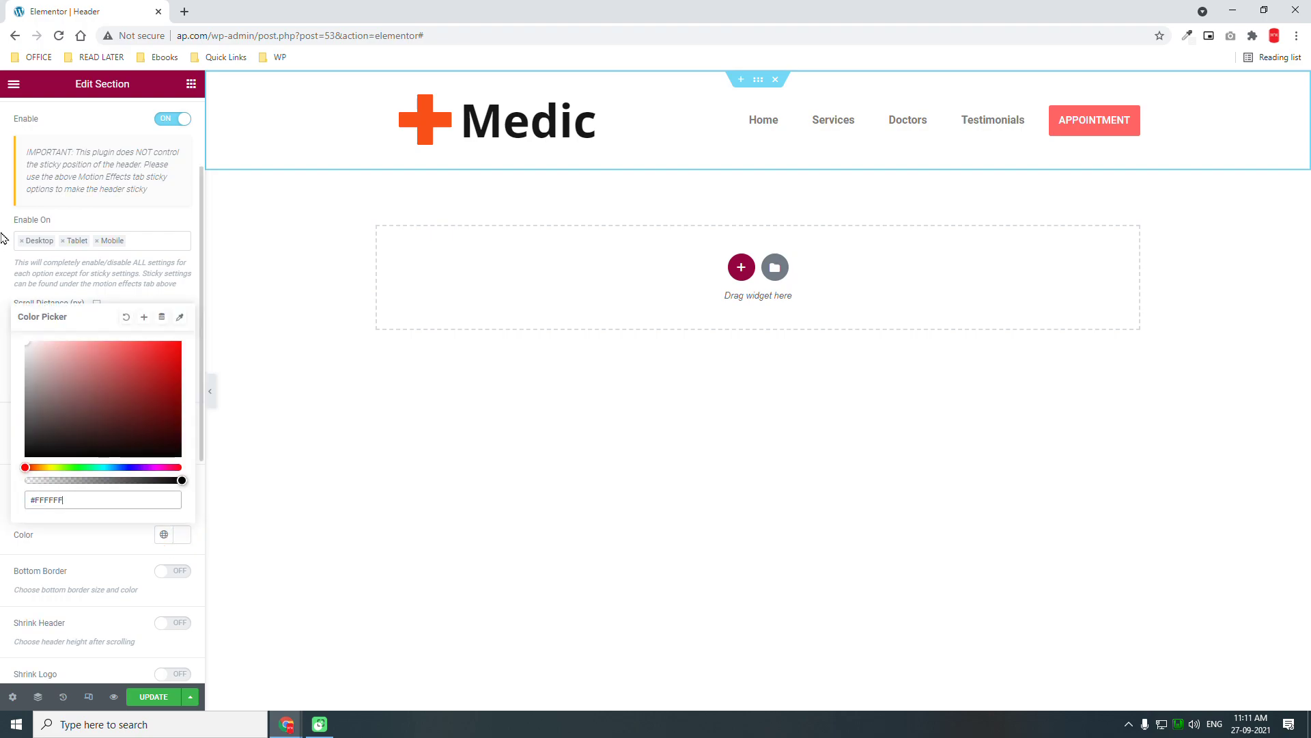
{"action": "left_click", "coordinate": [101, 541]}
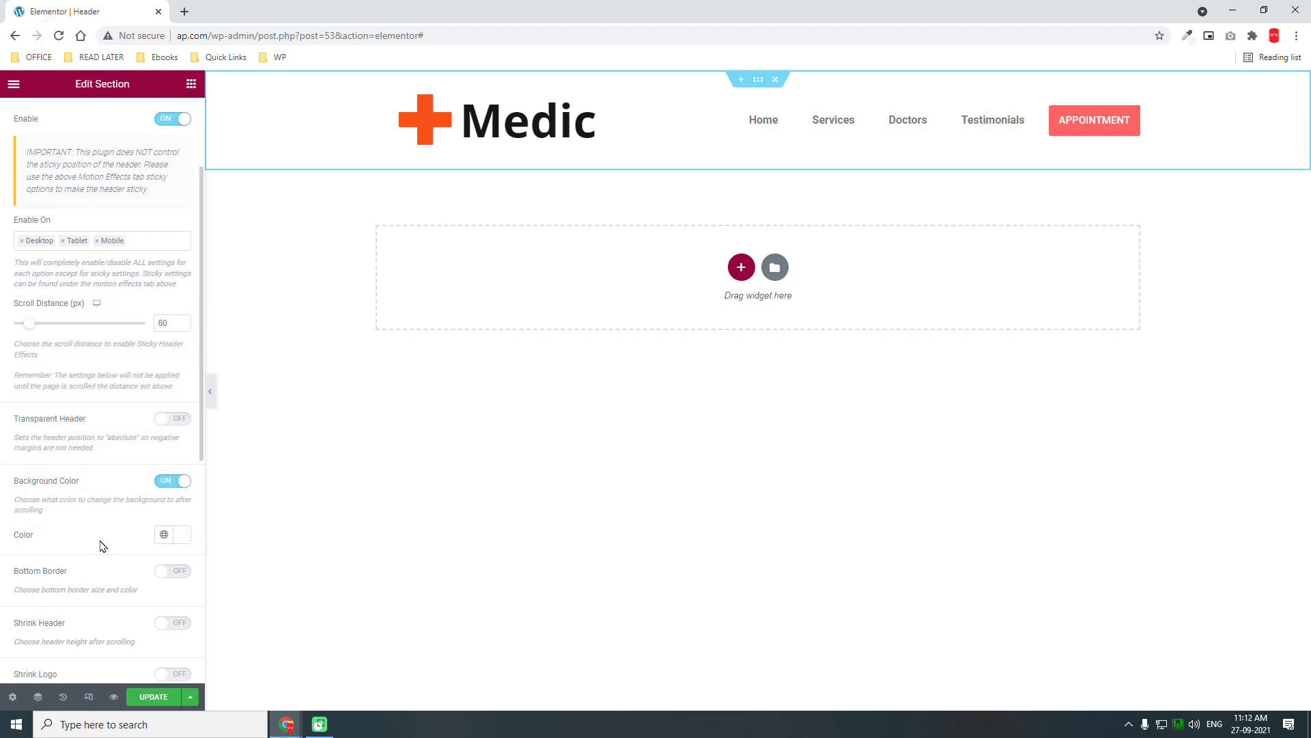
Add a 1 px light grey #F6F5F5 bottom border after scrolling.
{"action": "left_click", "coordinate": [161, 571]}
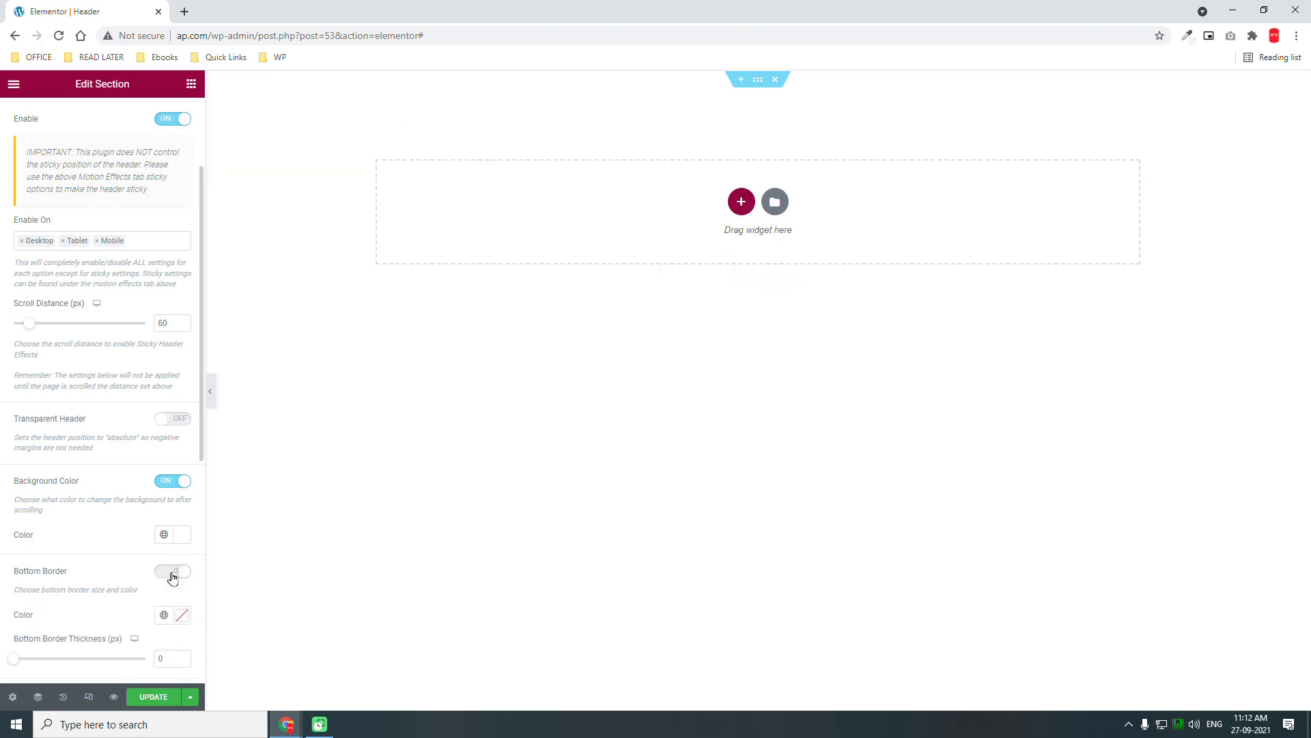
{"action": "scroll", "coordinate": [119, 561], "scroll_direction": "down", "scroll_amount": 2}
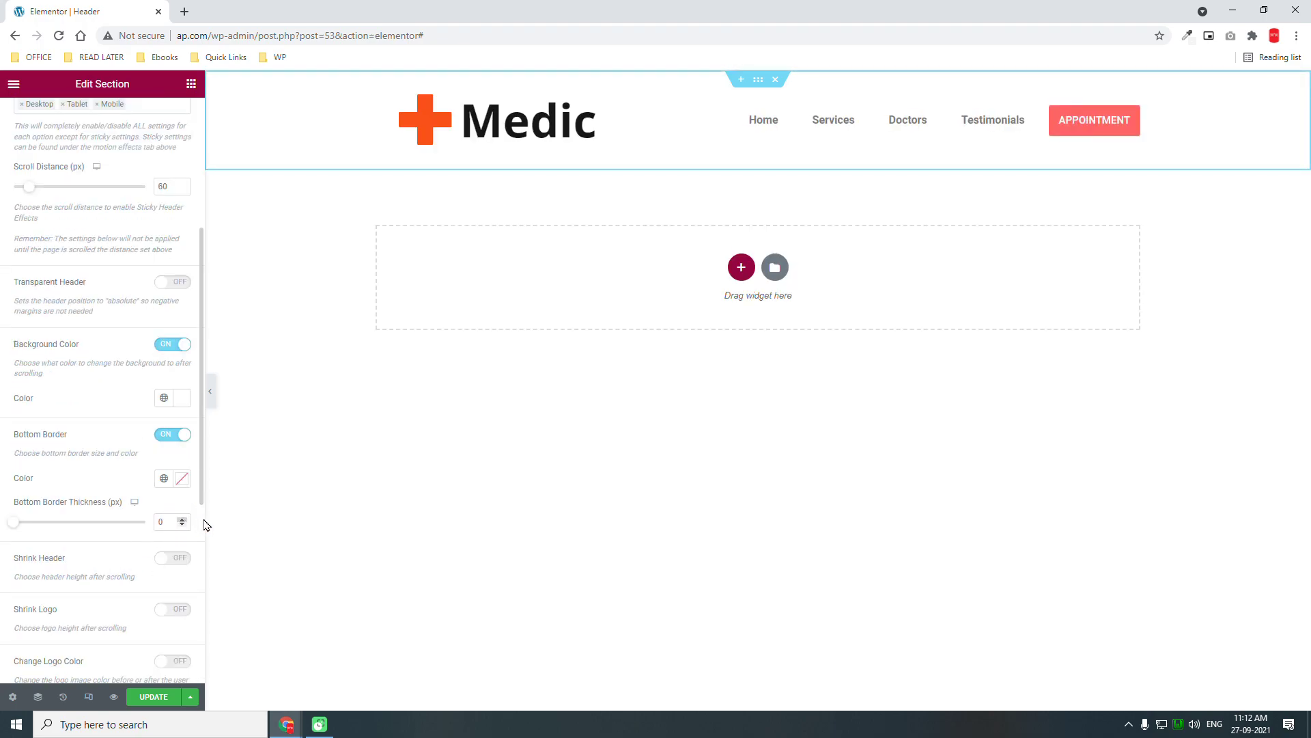
{"action": "left_click", "coordinate": [183, 520]}
{"action": "left_click", "coordinate": [182, 480]}
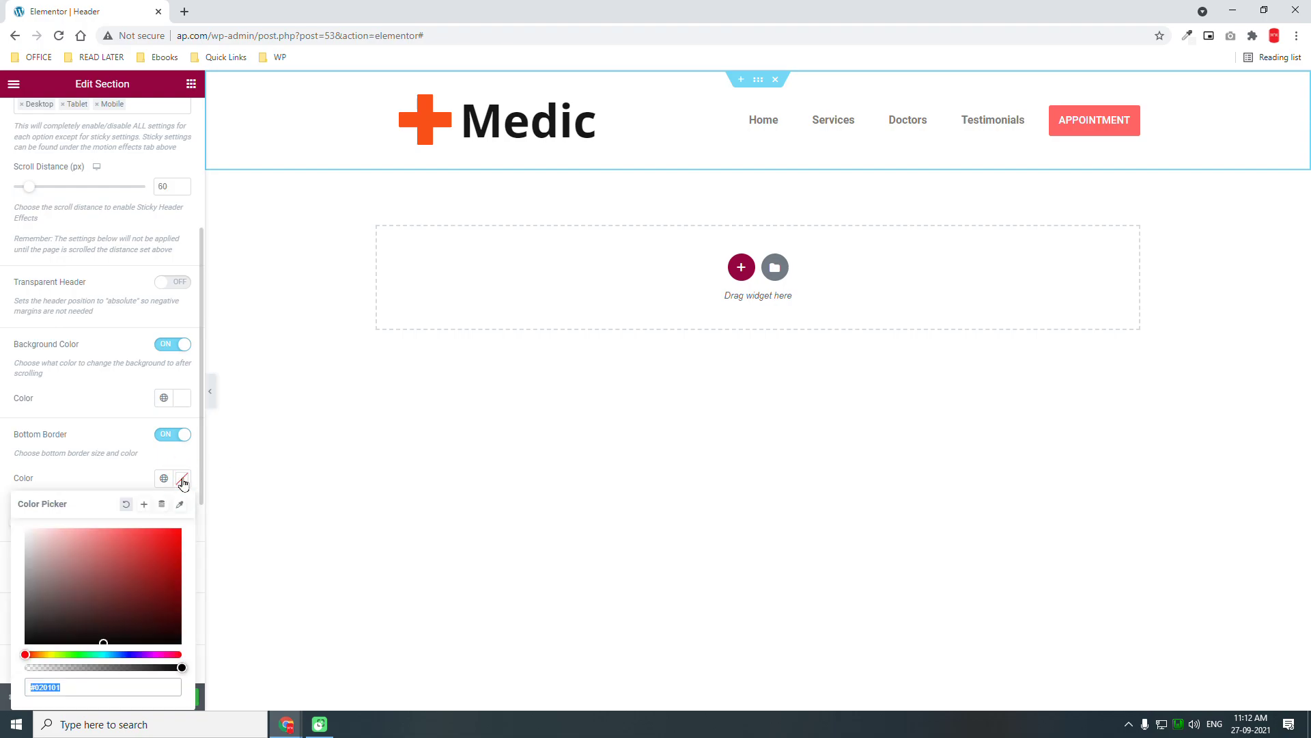
{"action": "left_click", "coordinate": [24, 531]}
{"action": "left_click", "coordinate": [99, 479]}
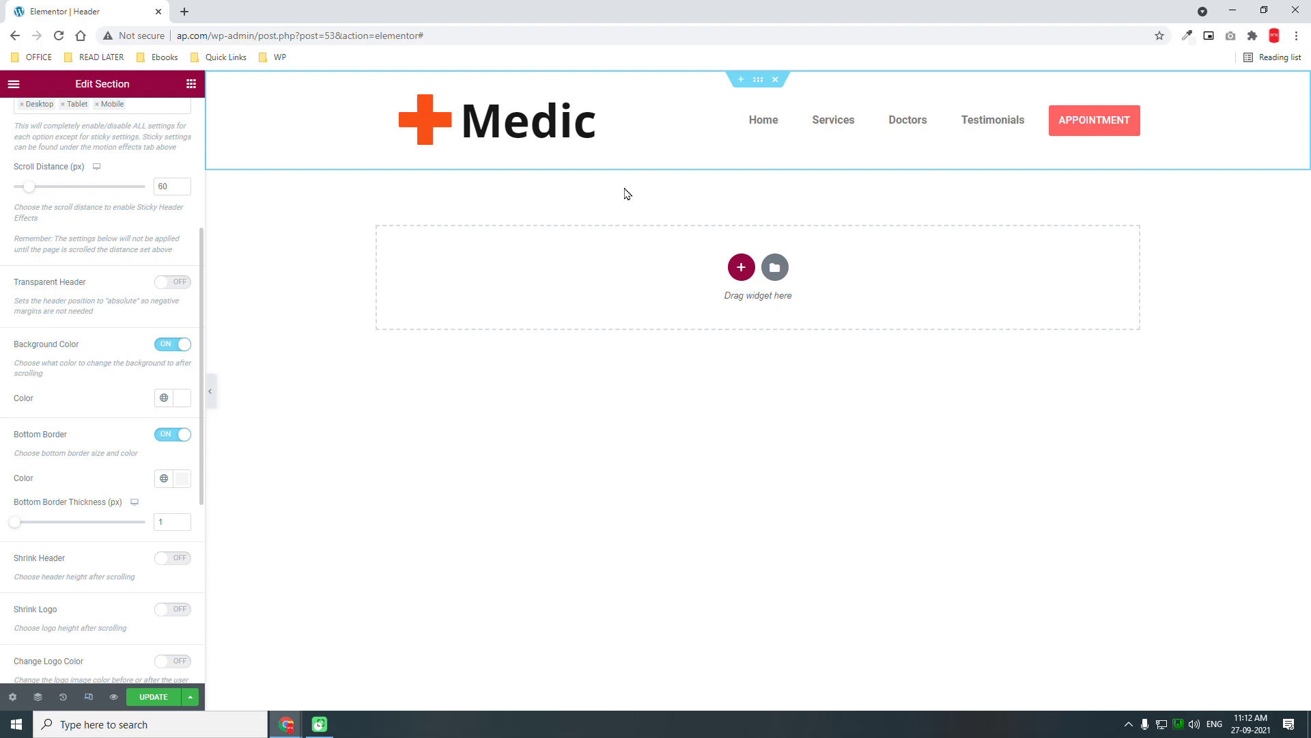
Switch to the mobile preview and set the logo column width to 80%.
{"action": "left_click", "coordinate": [89, 696]}
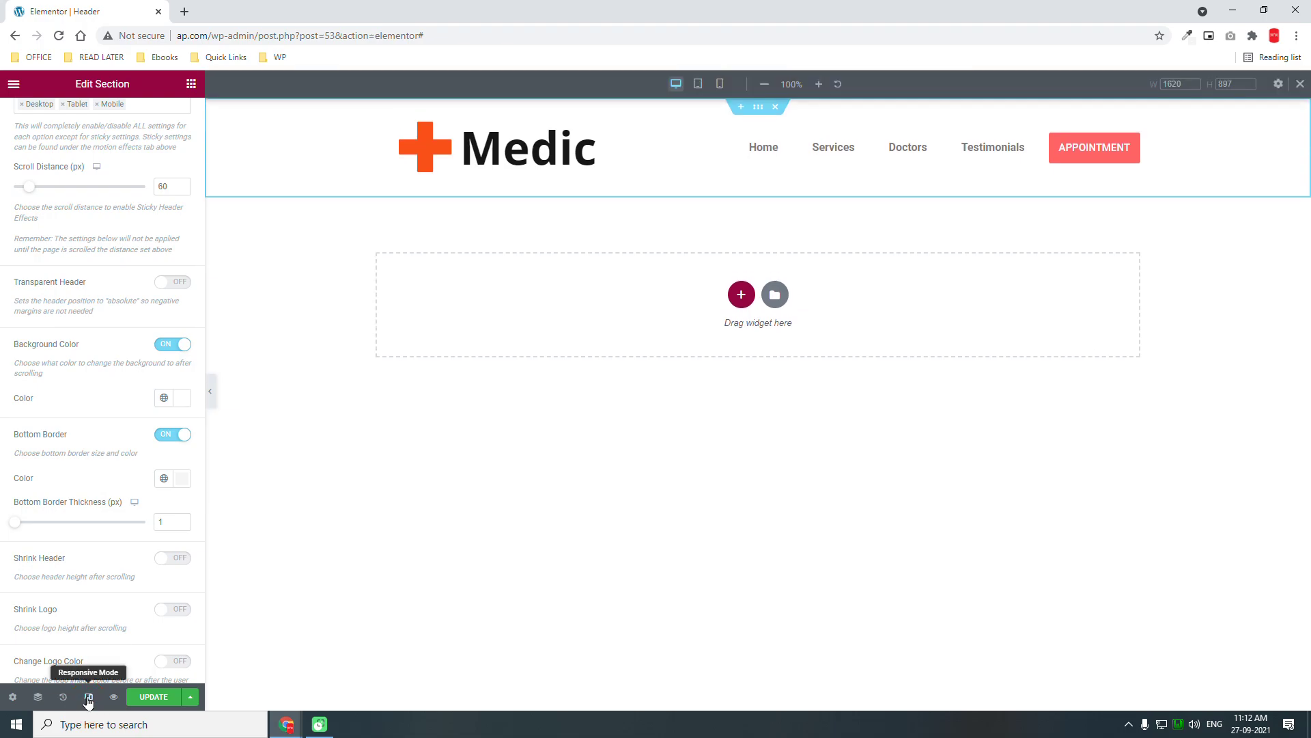
{"action": "left_click", "coordinate": [719, 84]}
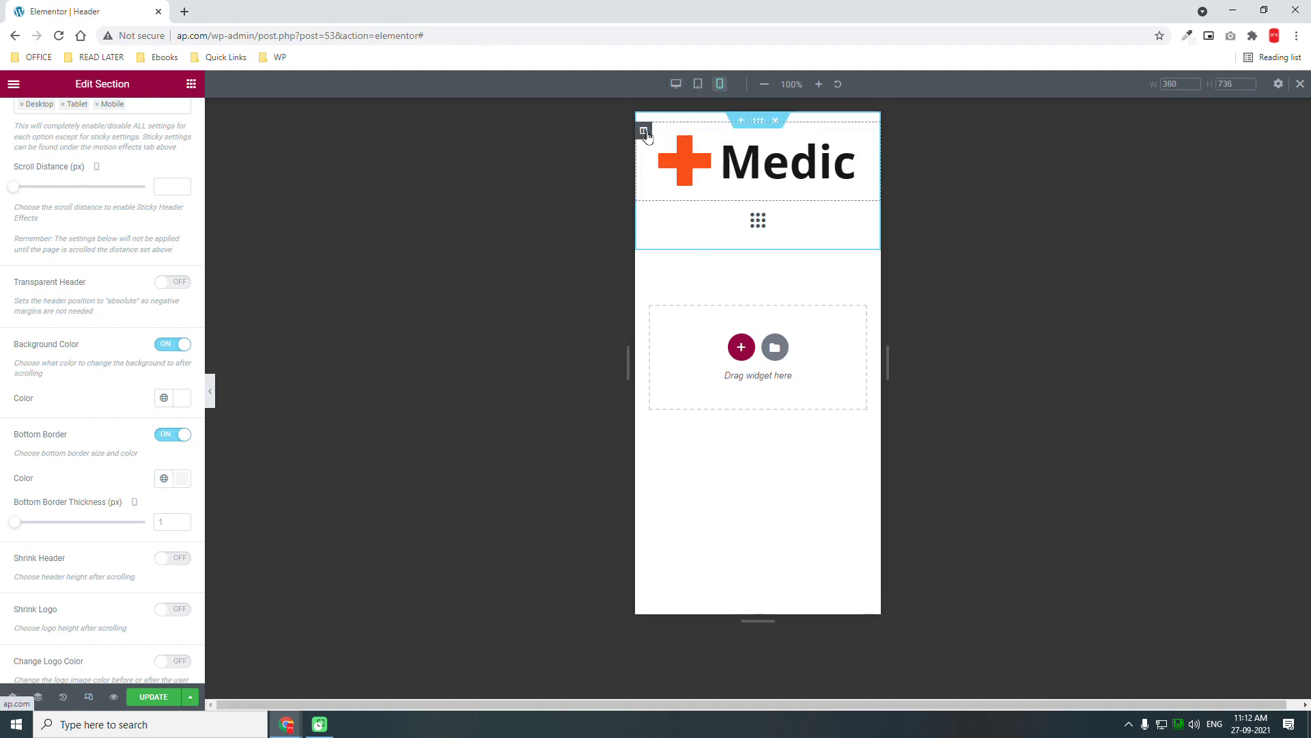
{"action": "left_click", "coordinate": [644, 131]}
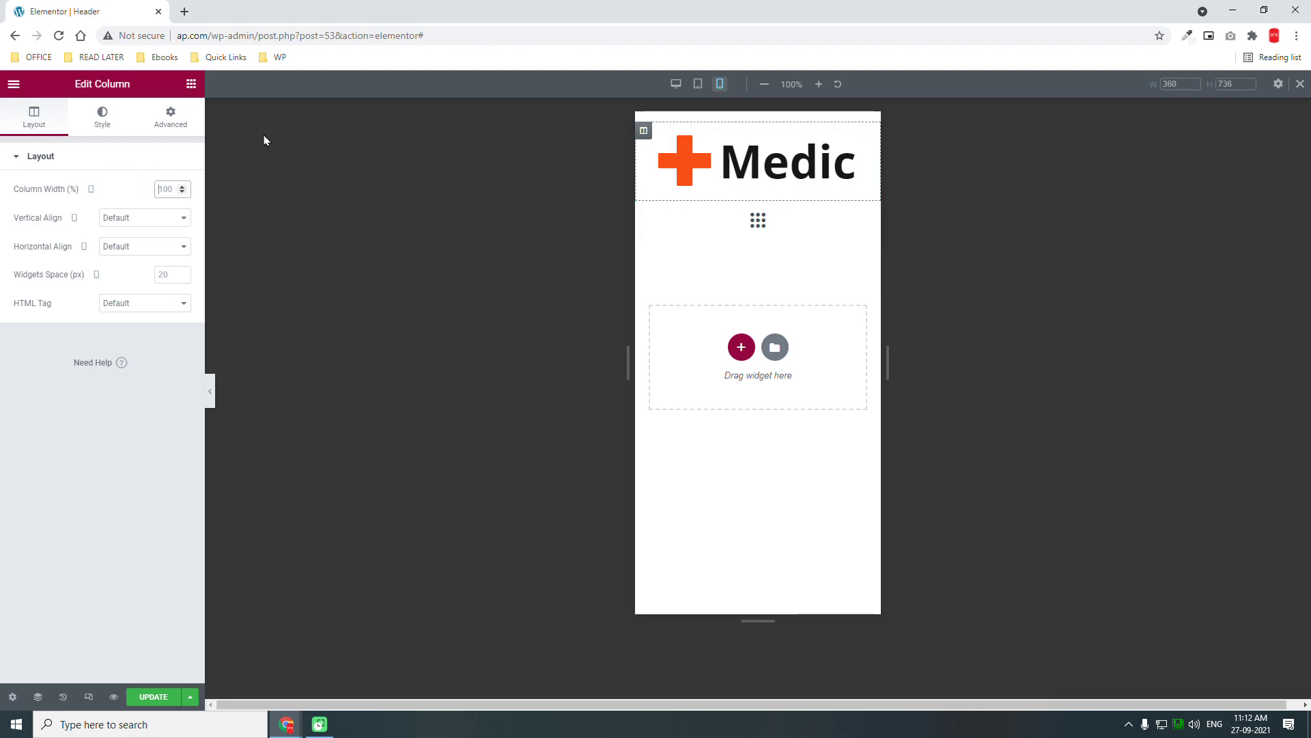
{"action": "type", "text": "80"}
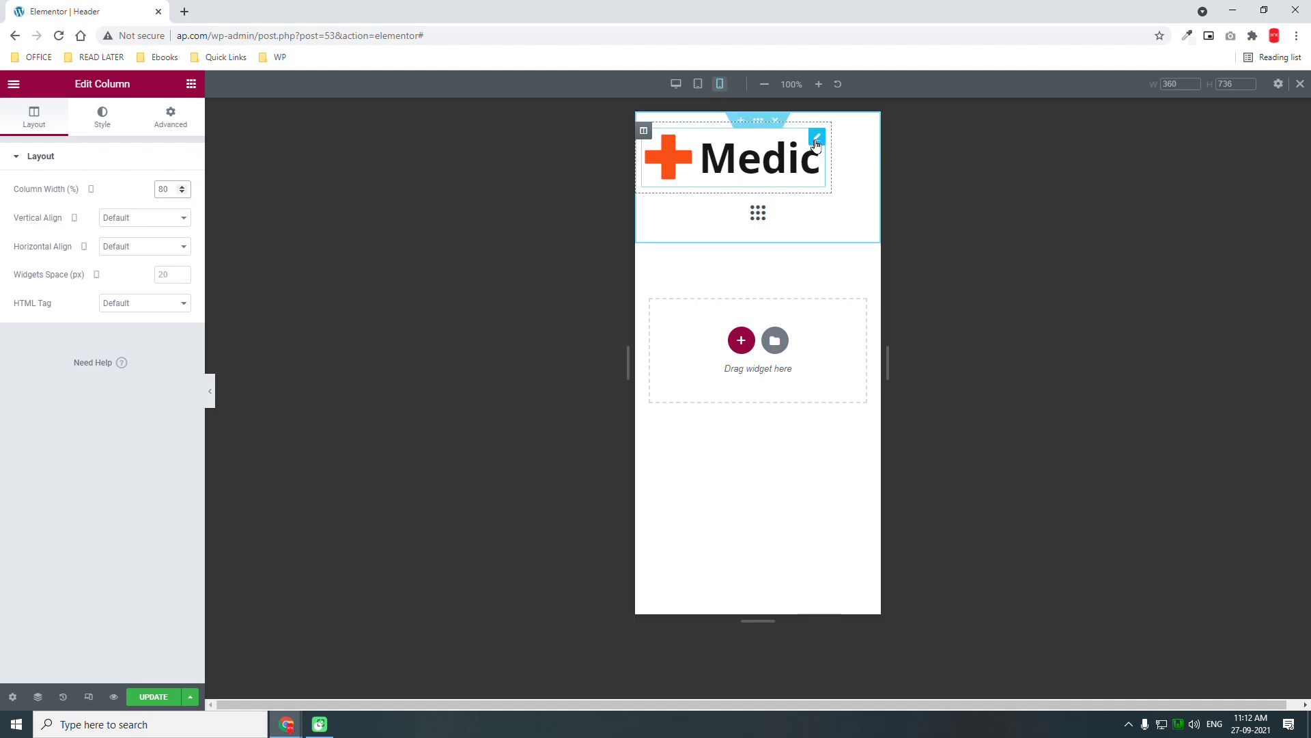
Set the Site Logo image size to Thumbnail - 300 x 300.
{"action": "left_click", "coordinate": [815, 141]}
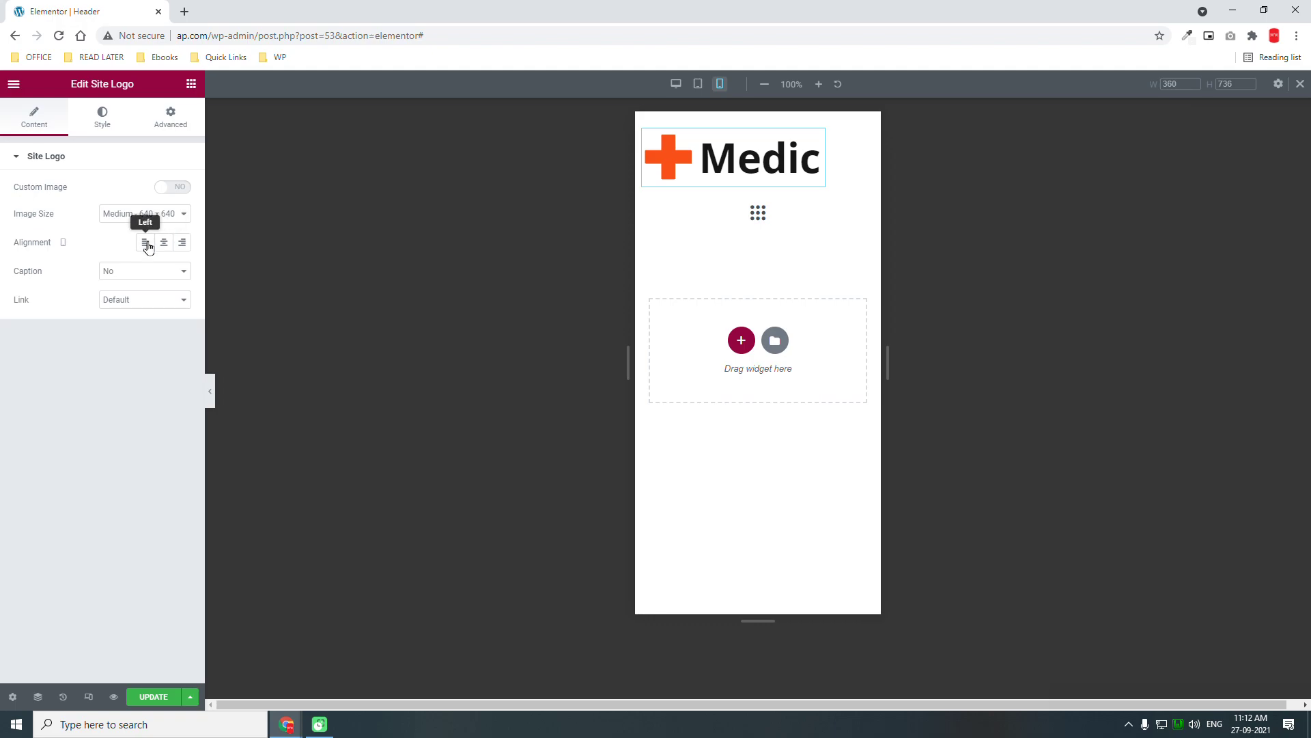
{"action": "left_click", "coordinate": [163, 212]}
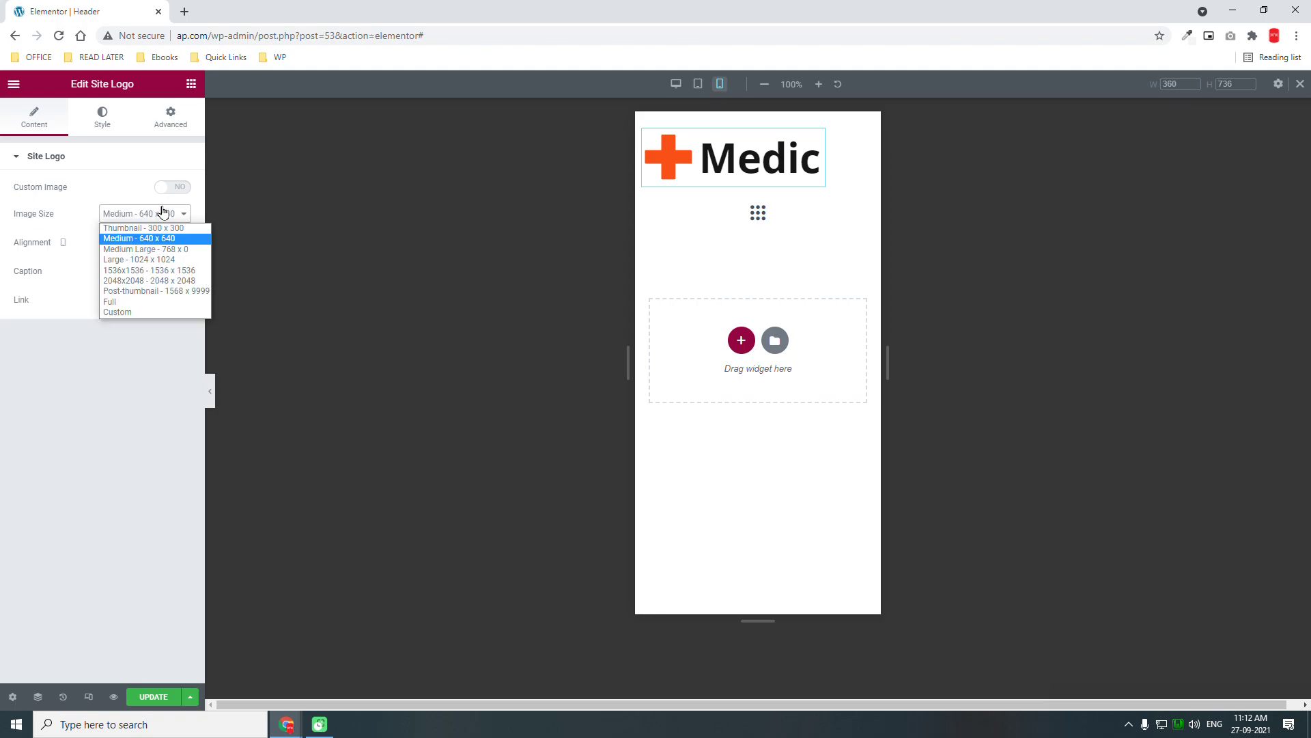
{"action": "left_click", "coordinate": [163, 212]}
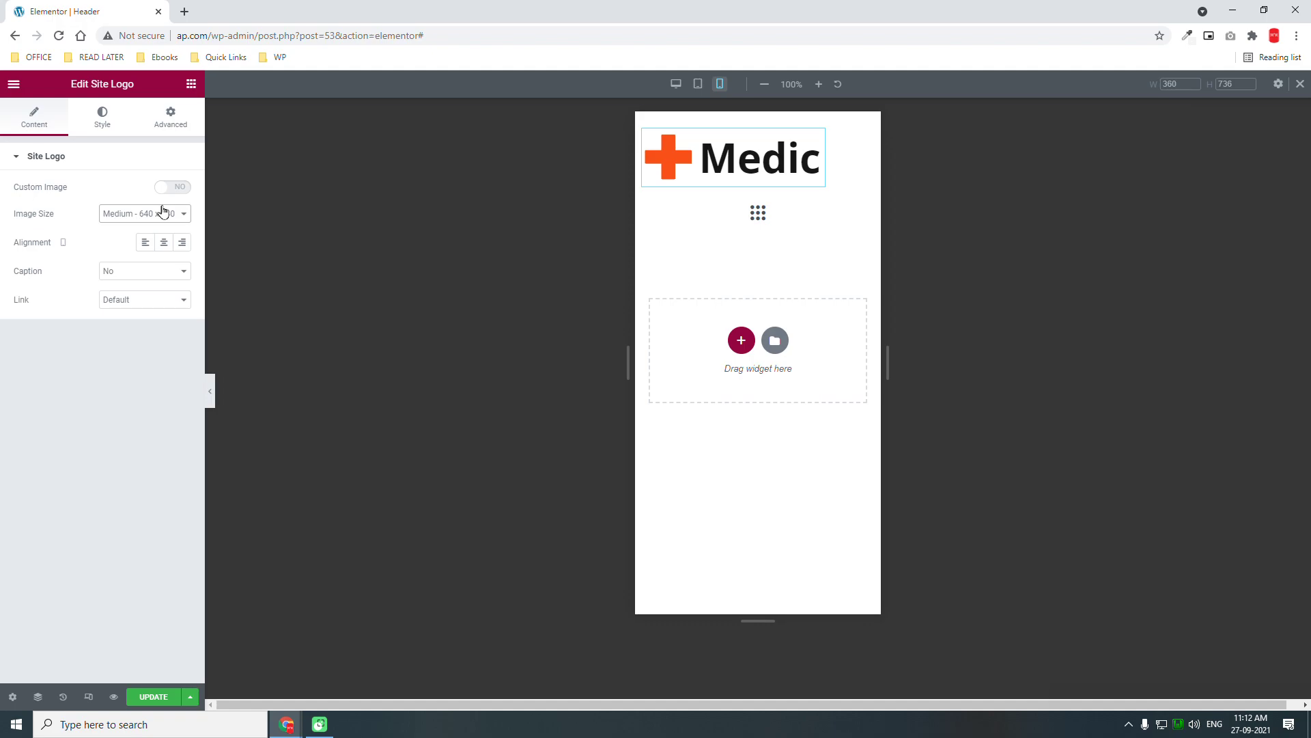
{"action": "left_click", "coordinate": [163, 211]}
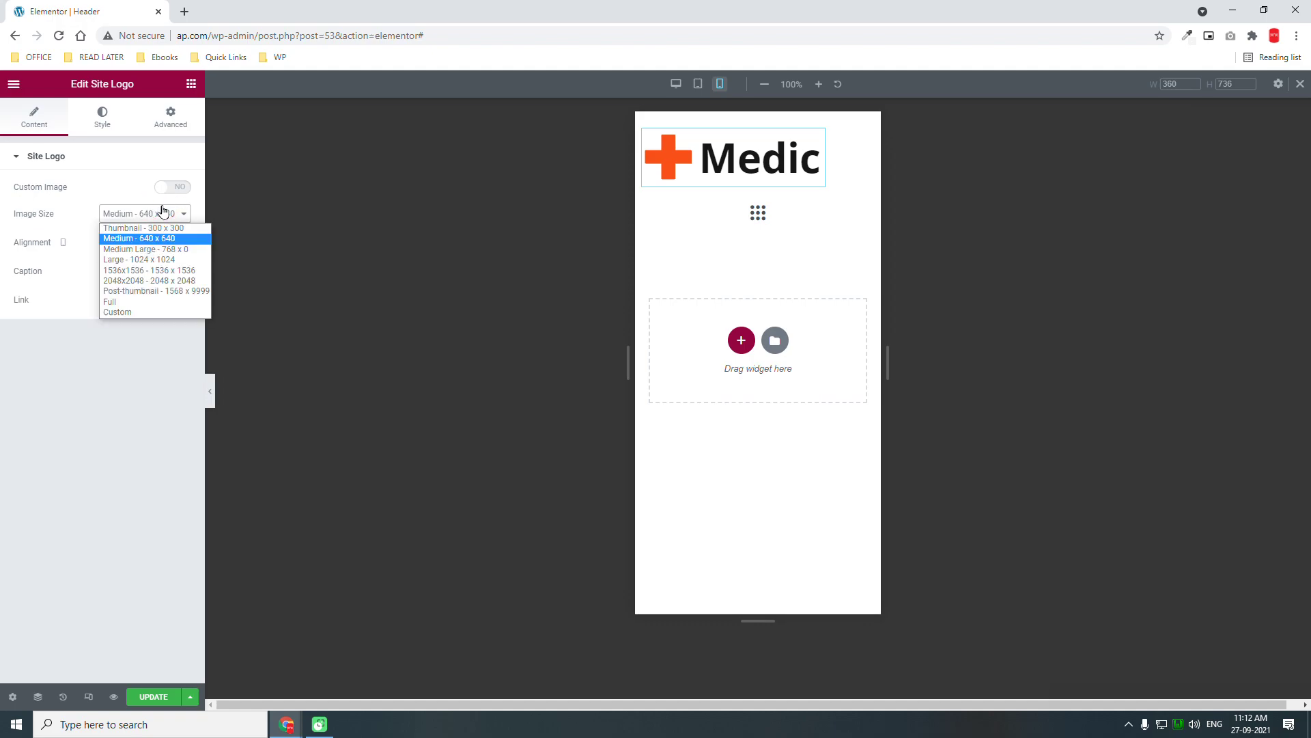
{"action": "left_click", "coordinate": [175, 228]}
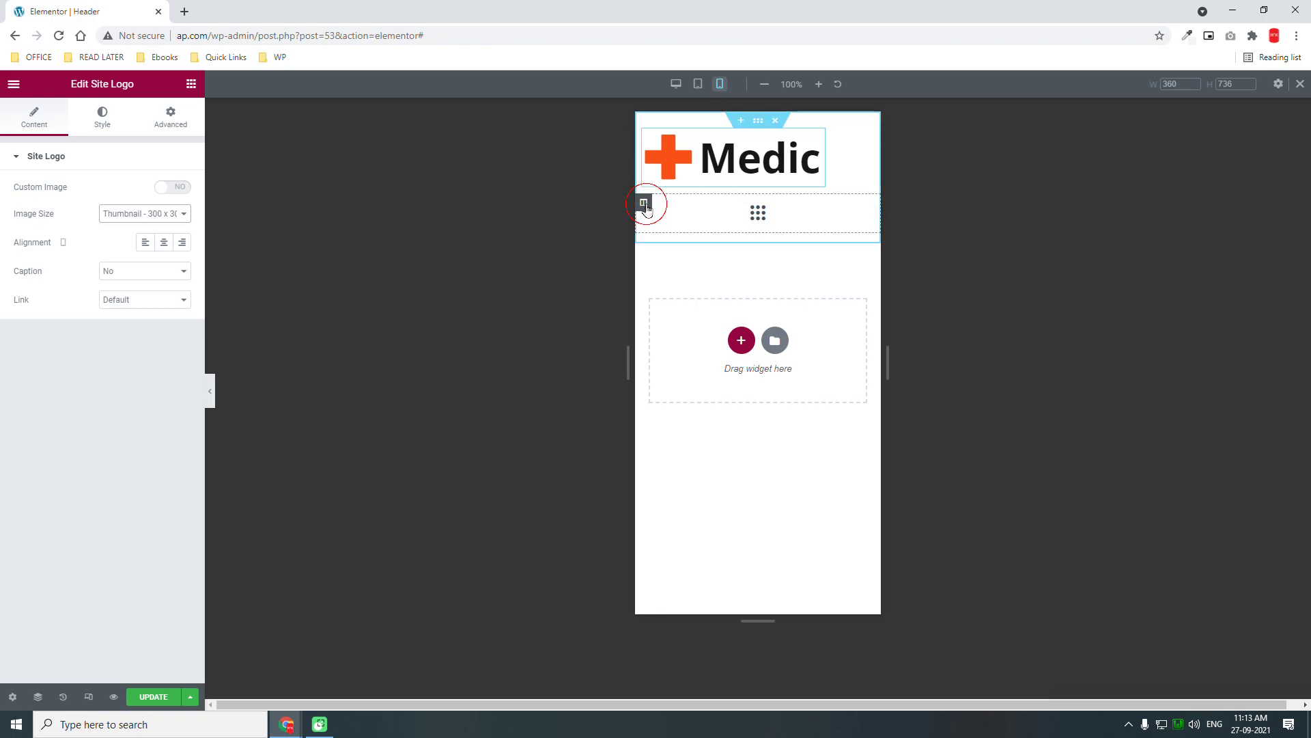
Set the mobile menu column width to 20%, placing the menu icon beside the Medic logo.
{"action": "left_click", "coordinate": [643, 202]}
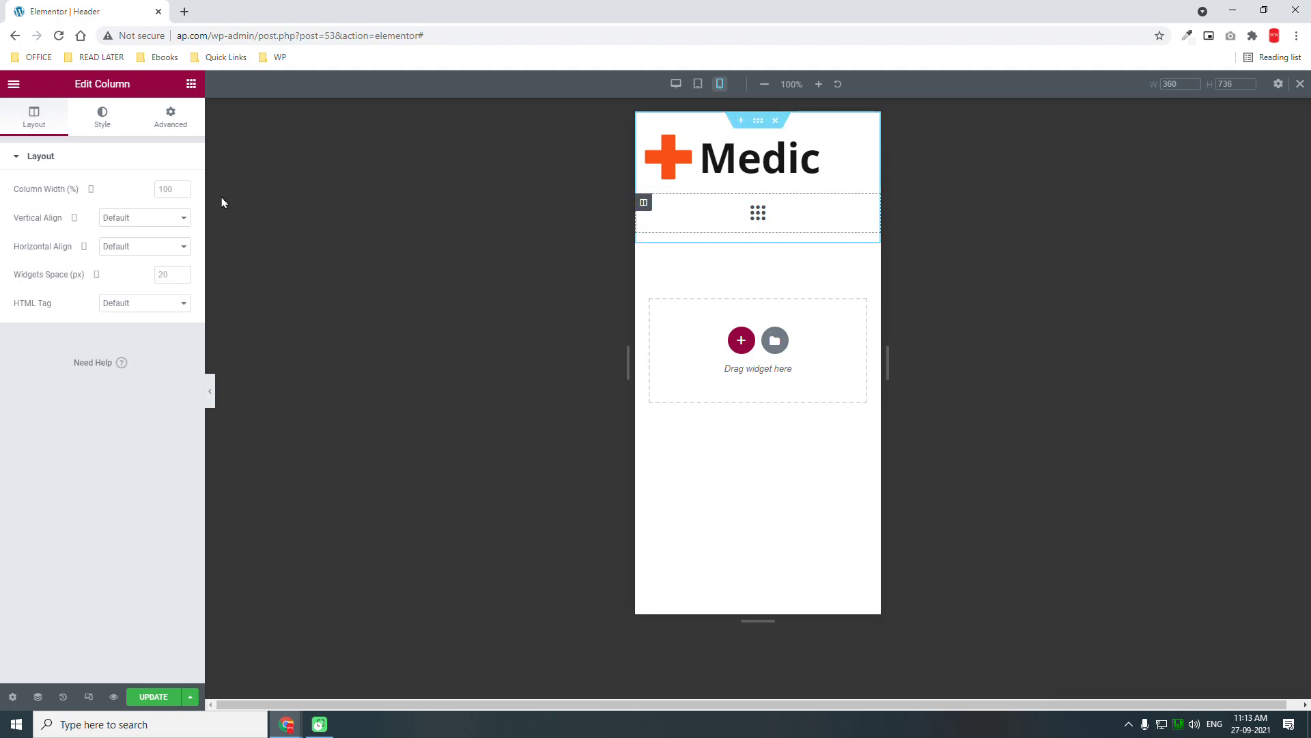
{"action": "left_click", "coordinate": [172, 189]}
{"action": "type", "text": "20"}
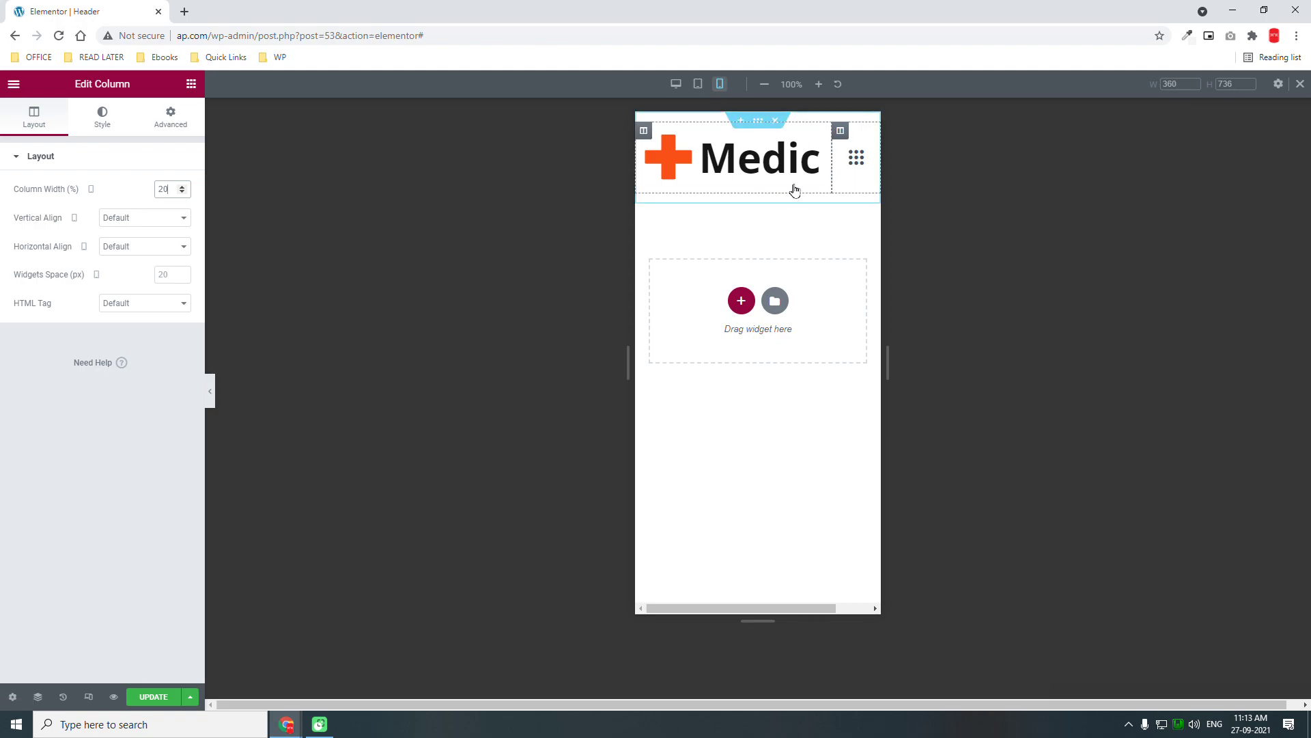
{"action": "left_click", "coordinate": [755, 123]}
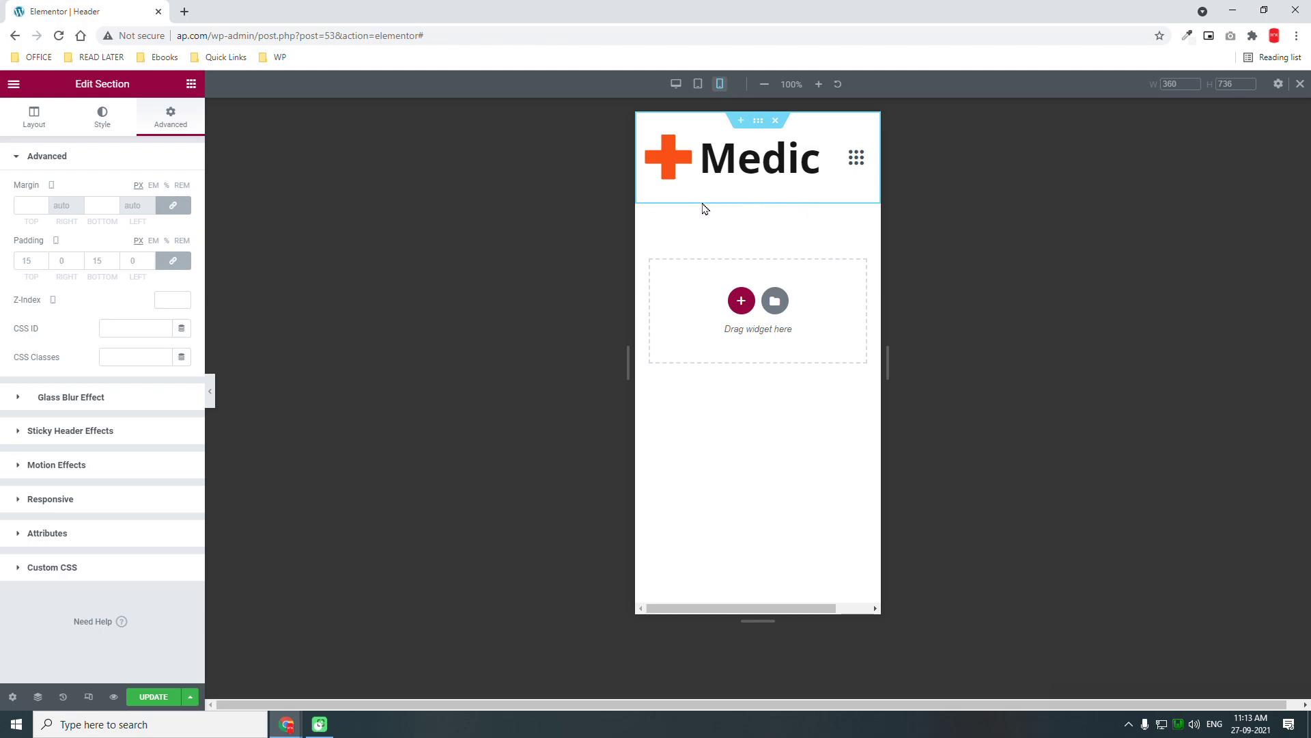
Give the header section a solid 1 px bottom border in #F0EEEE and preview it.
{"action": "left_click", "coordinate": [100, 124]}
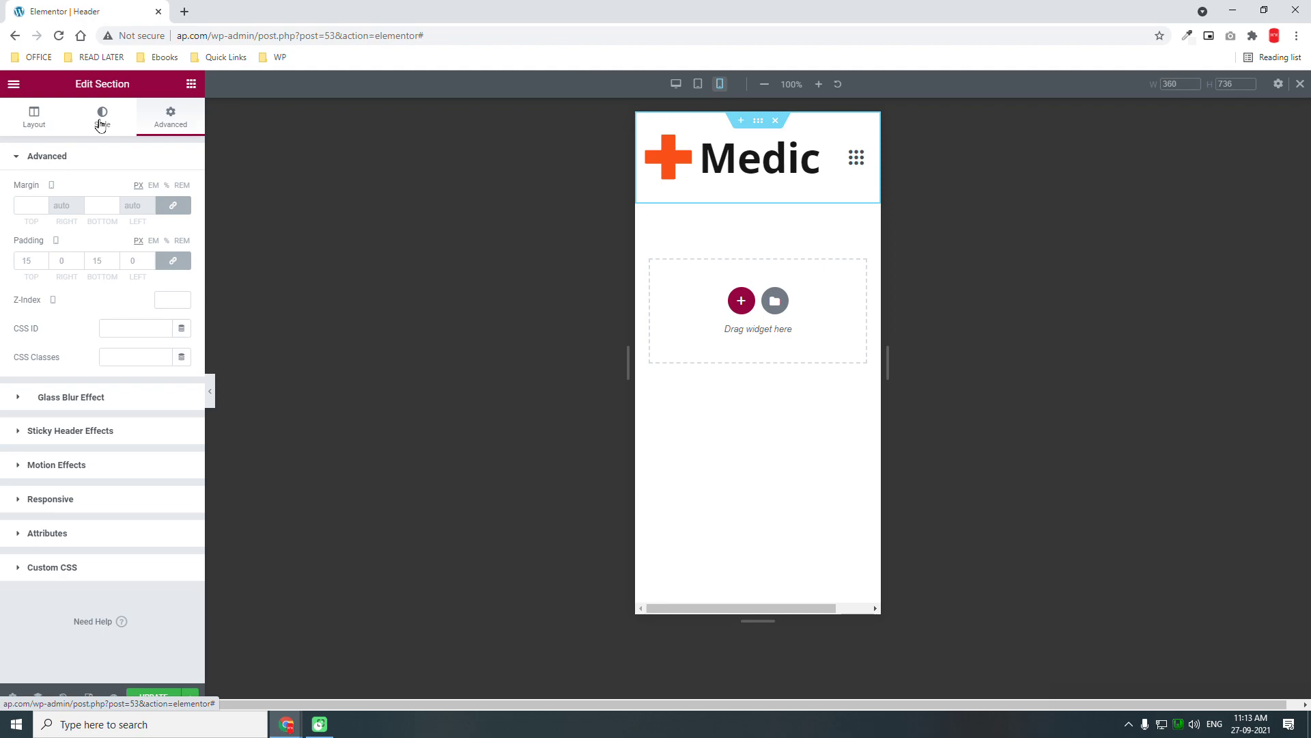
{"action": "left_click", "coordinate": [100, 124]}
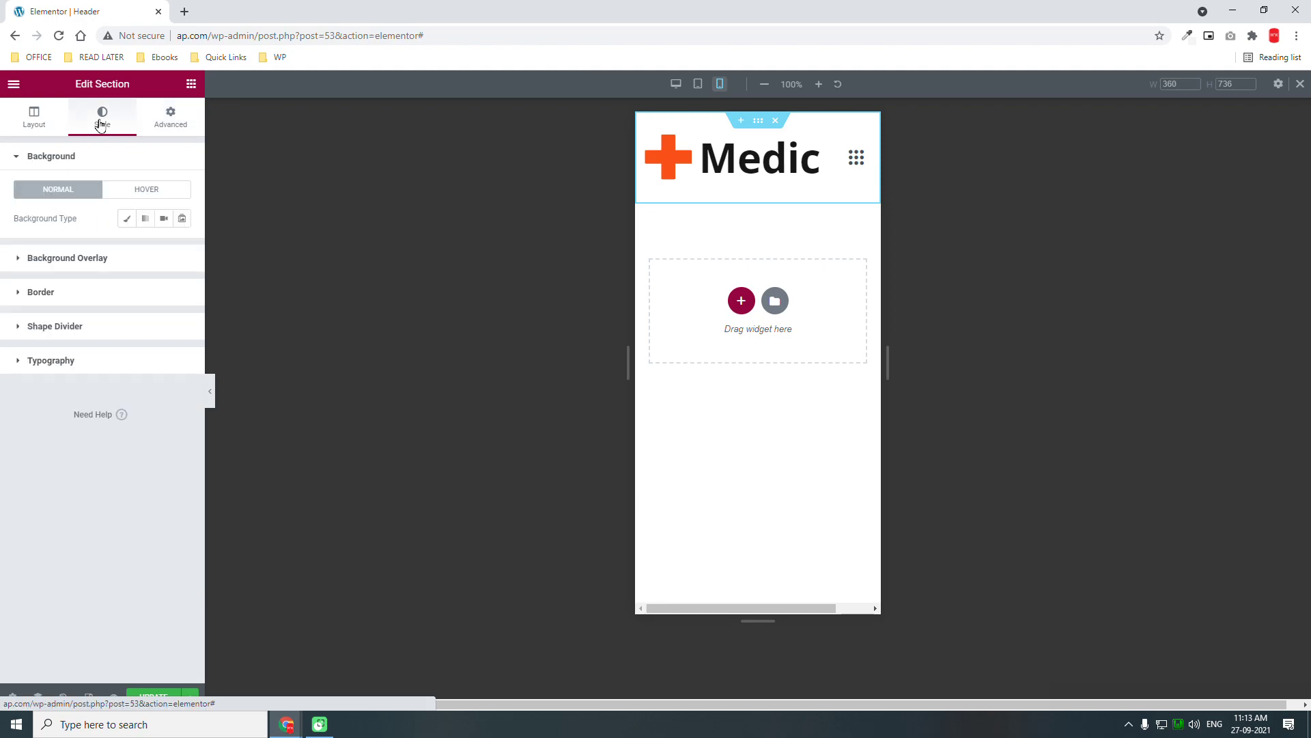
{"action": "left_click", "coordinate": [87, 294]}
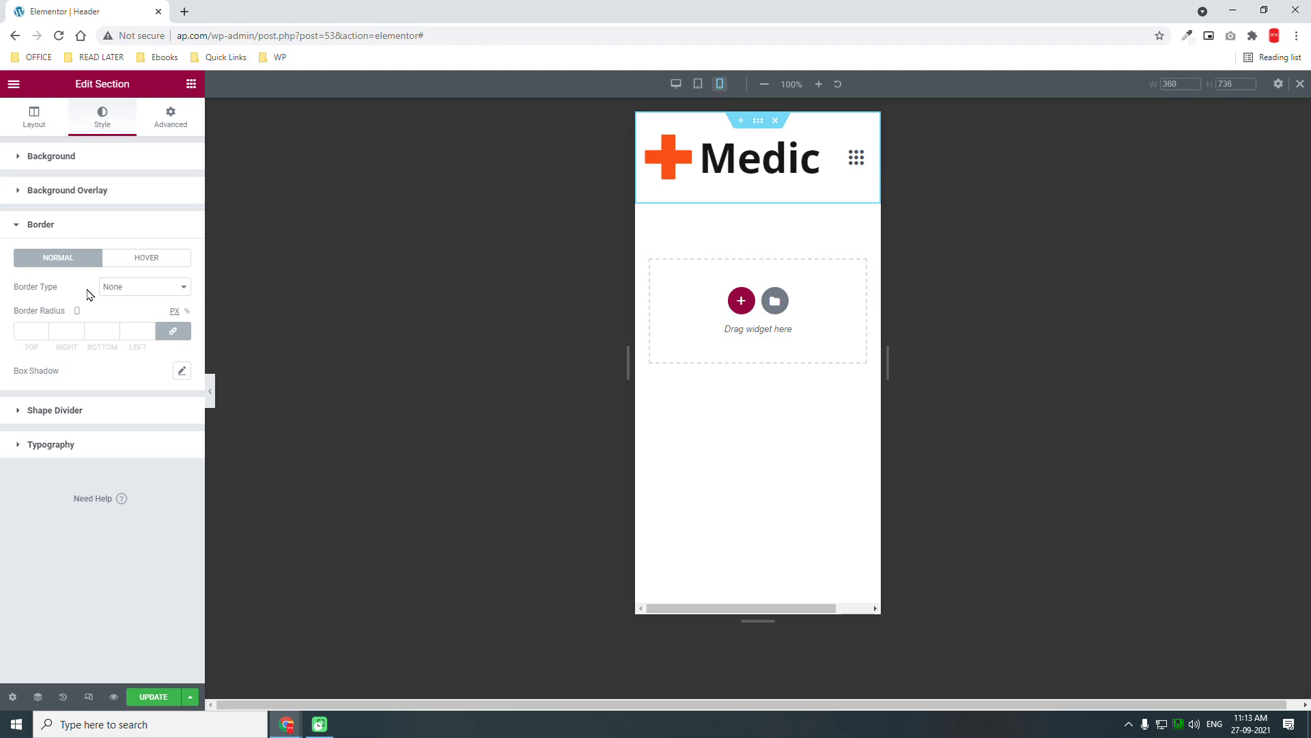
{"action": "left_click", "coordinate": [141, 288]}
{"action": "left_click", "coordinate": [140, 313]}
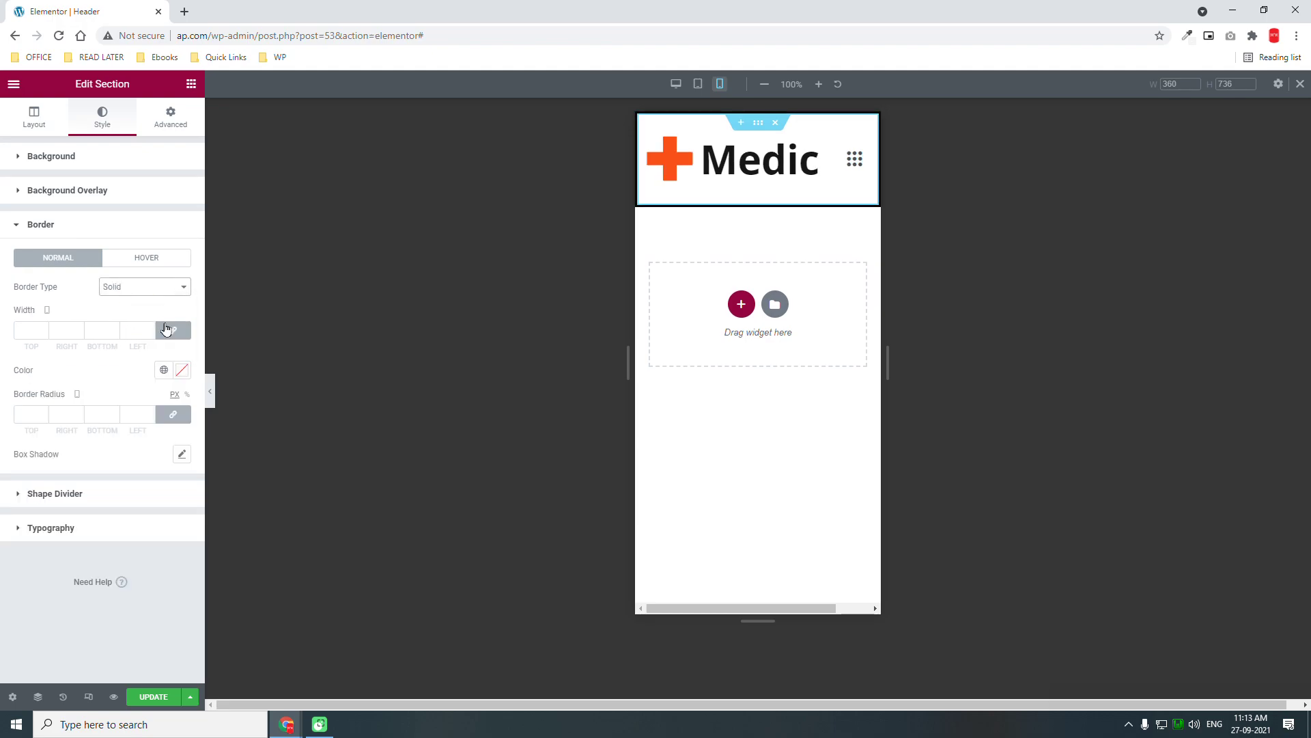
{"action": "left_click", "coordinate": [114, 327]}
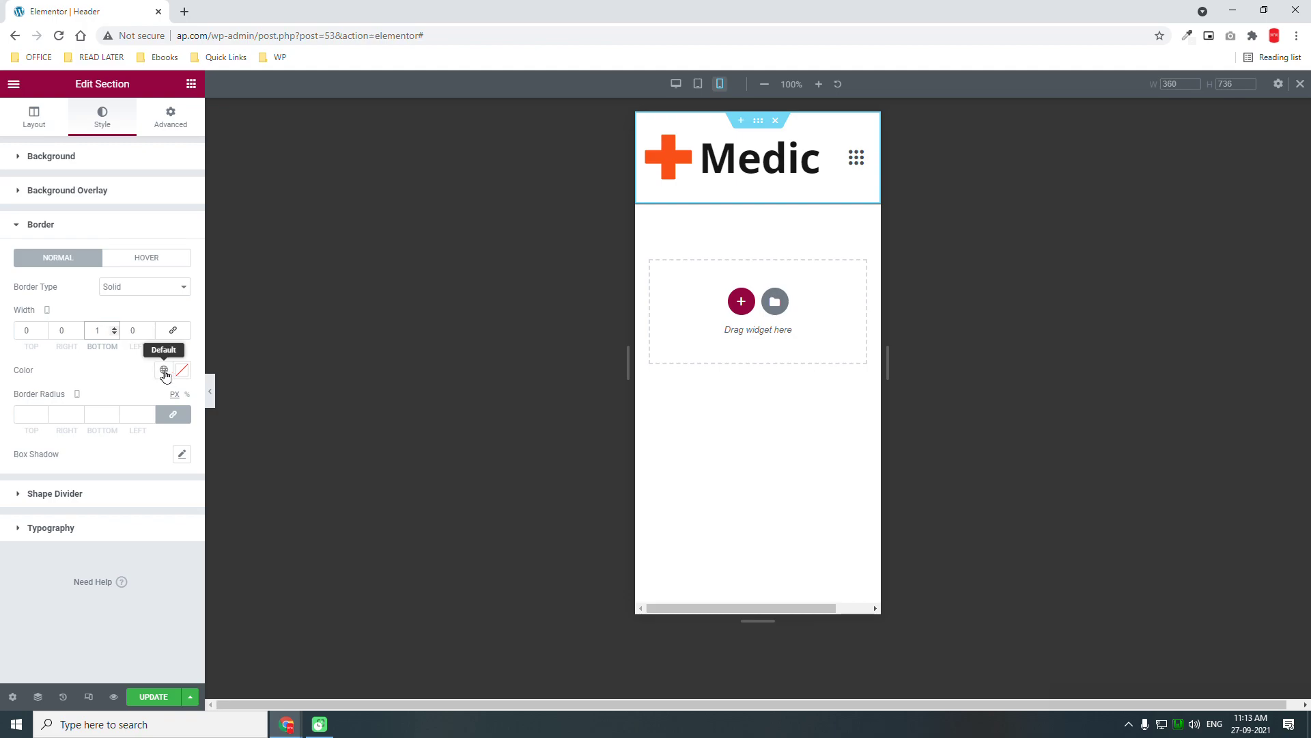
{"action": "left_click", "coordinate": [181, 370]}
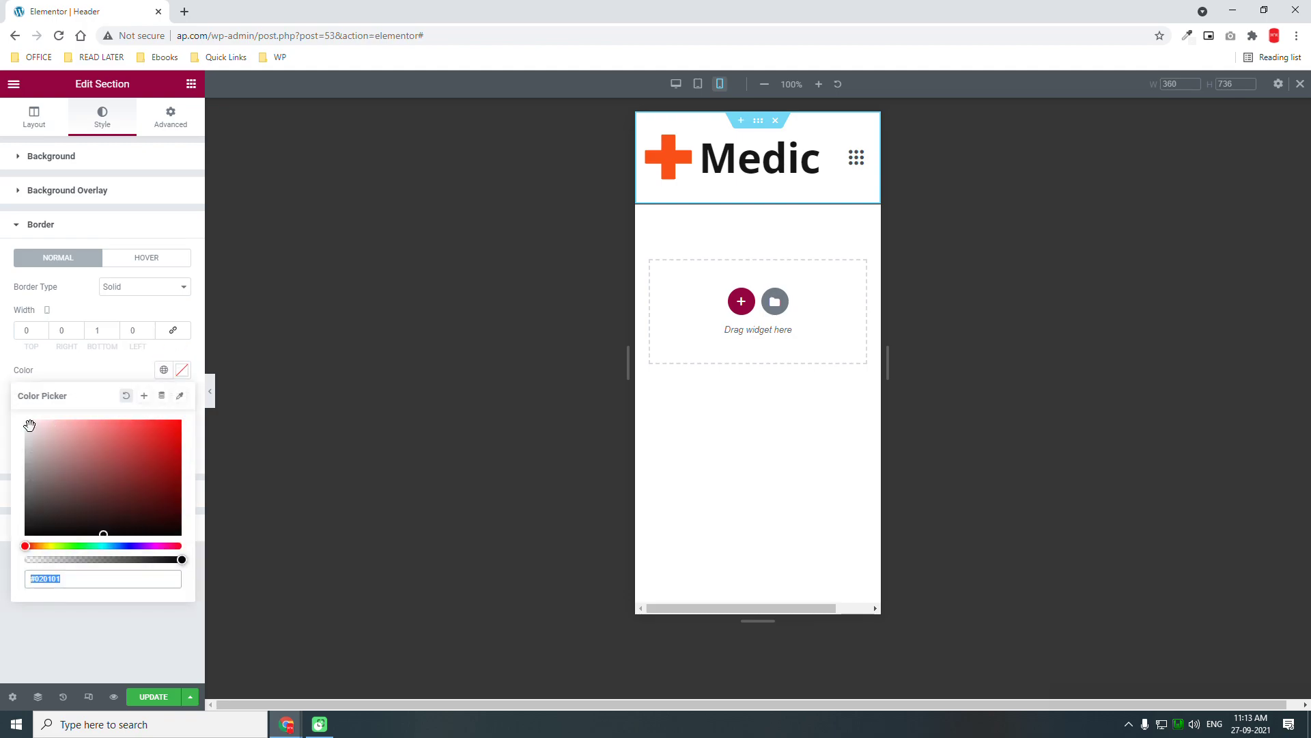
{"action": "left_click", "coordinate": [25, 425]}
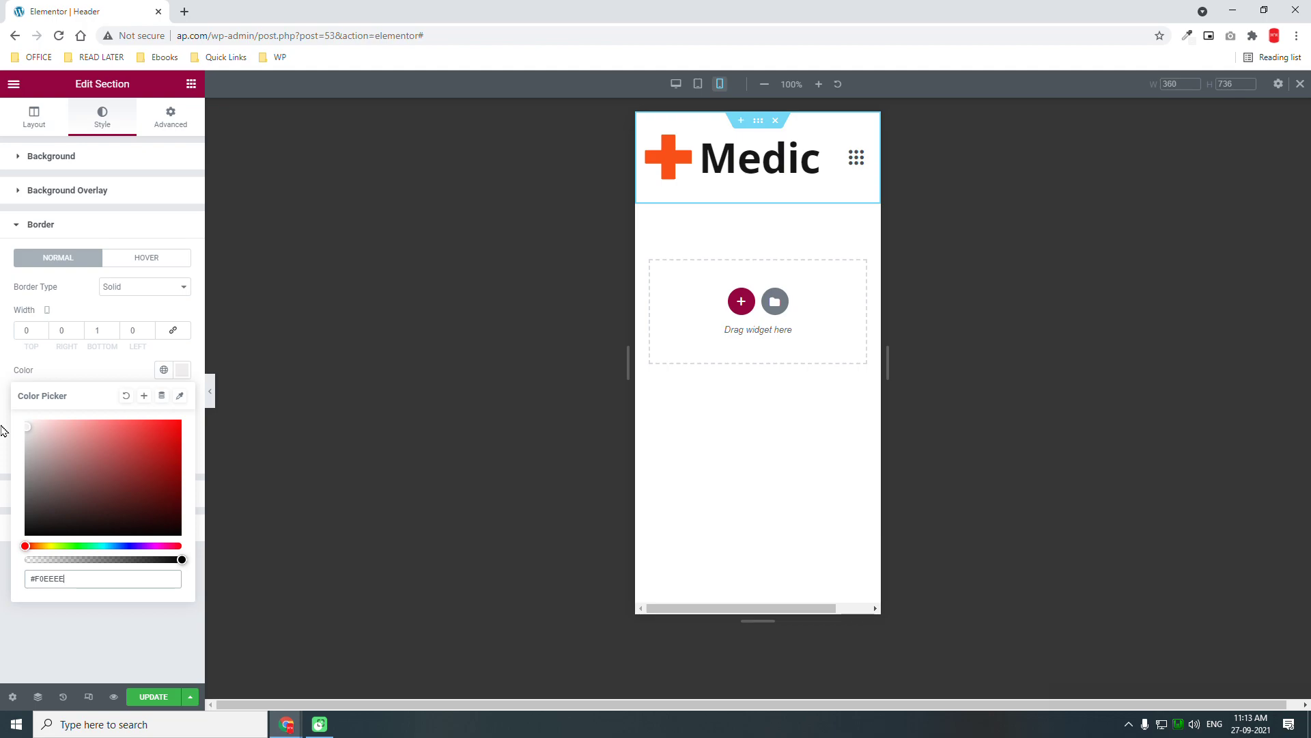
{"action": "left_click", "coordinate": [202, 394]}
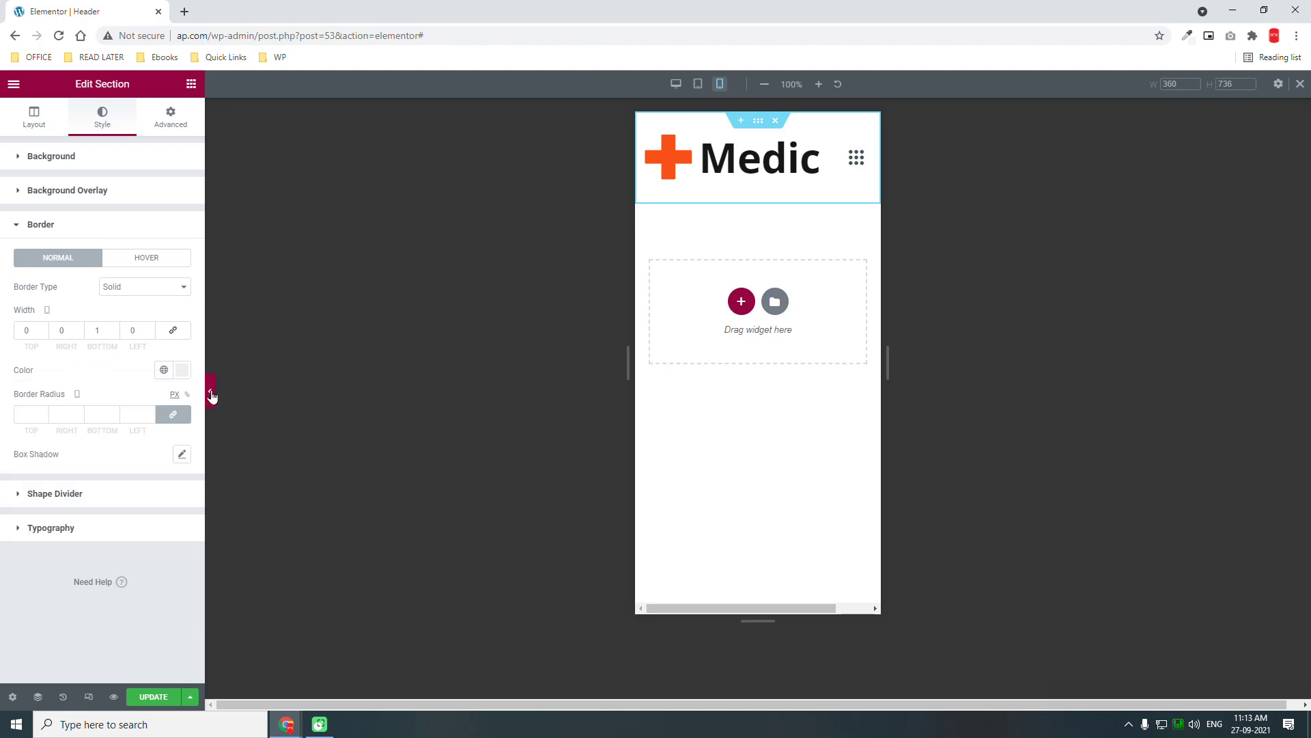
{"action": "left_click", "coordinate": [211, 394]}
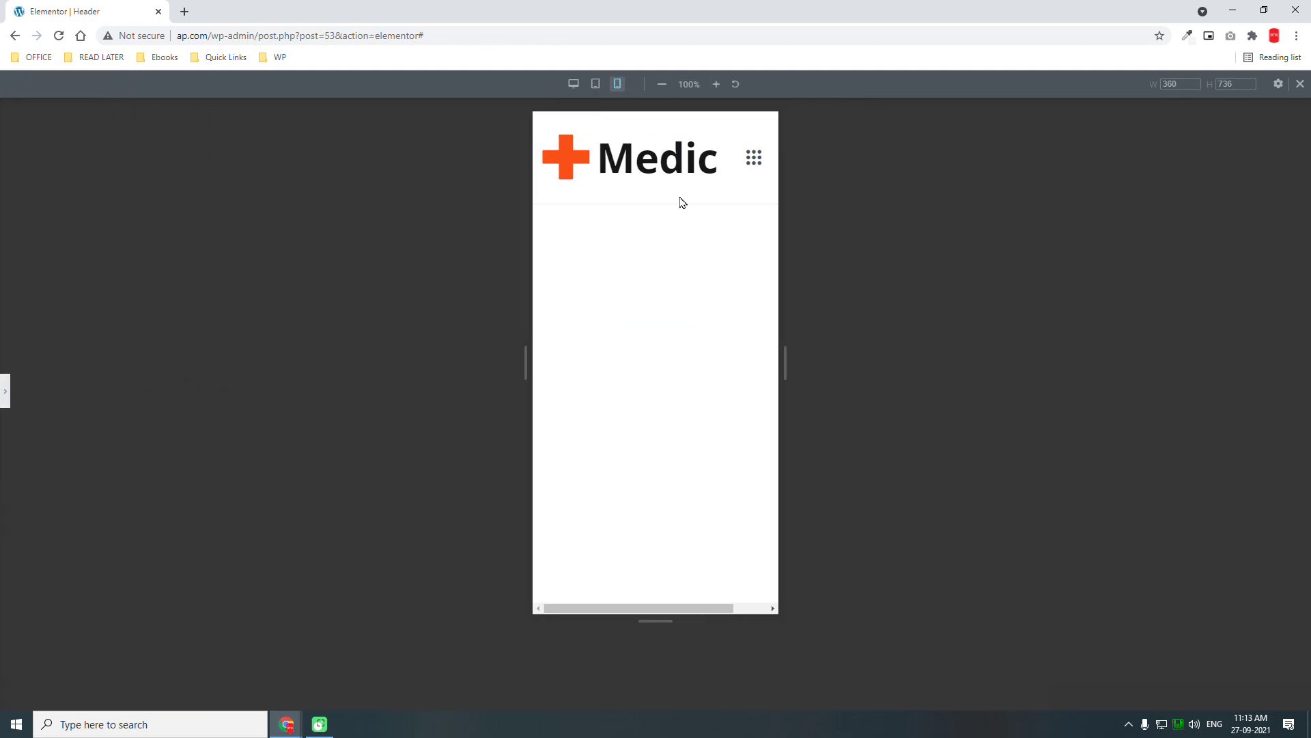
In tablet view, set the navigation menu's Space Between to 0.
{"action": "left_click", "coordinate": [6, 388]}
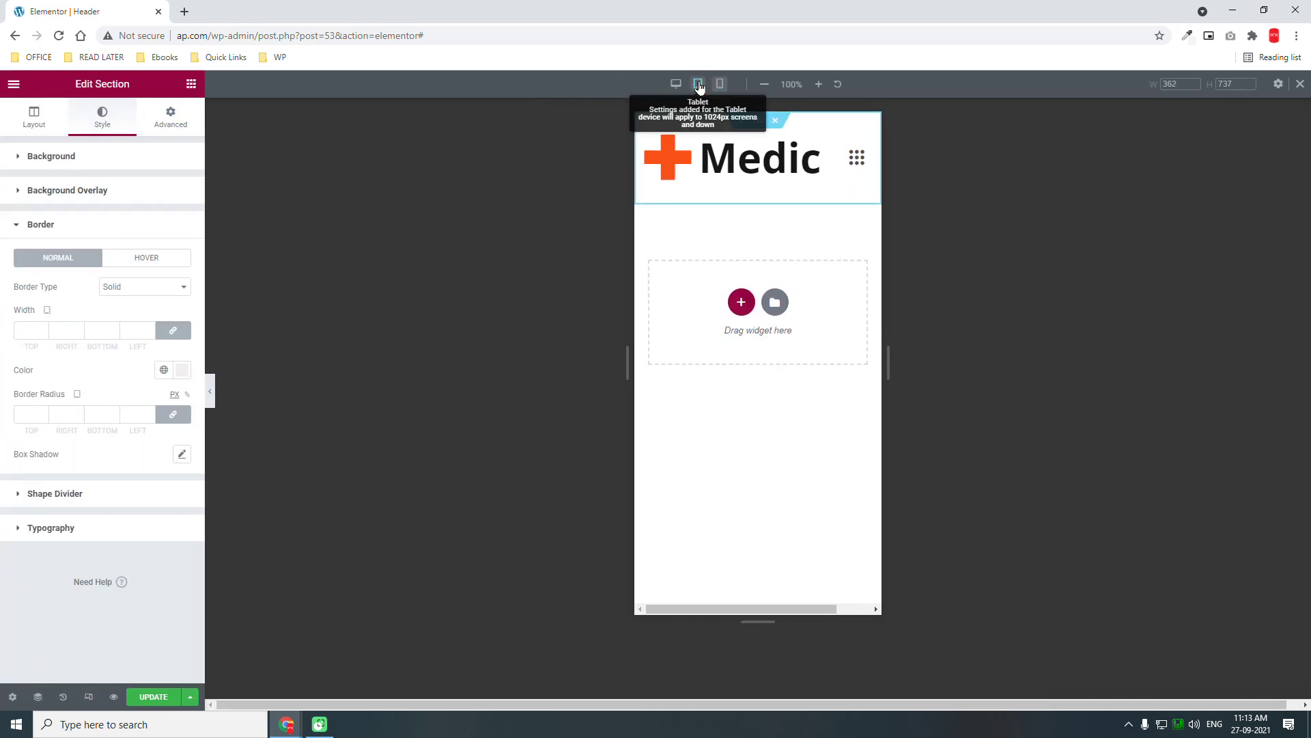
{"action": "left_click", "coordinate": [697, 84]}
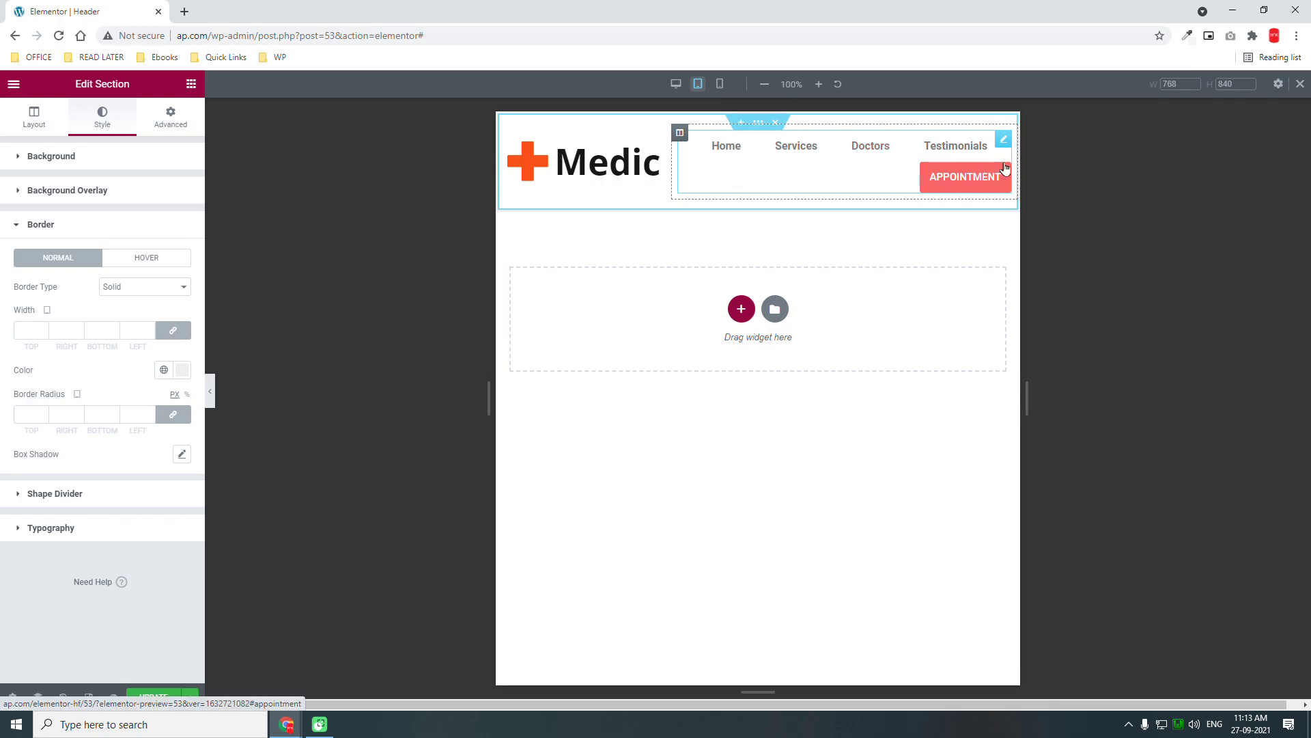
{"action": "left_click", "coordinate": [1002, 142]}
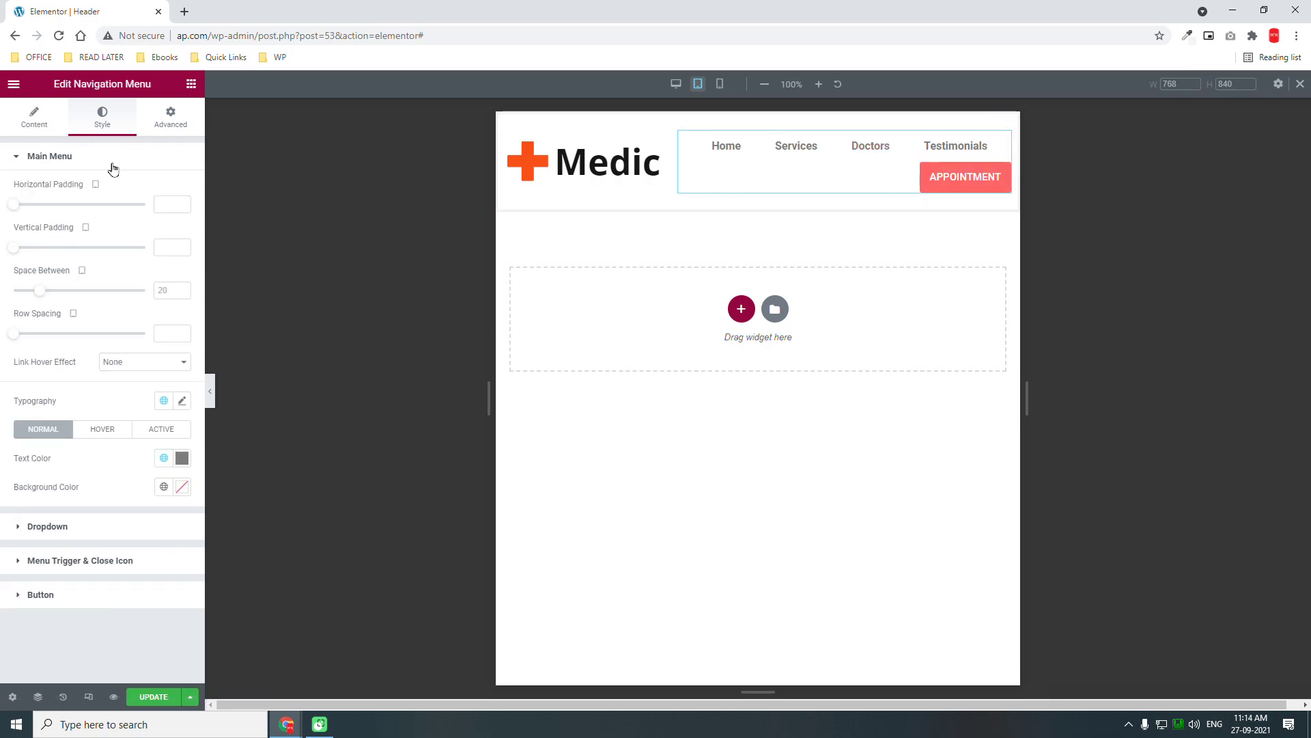
{"action": "left_click", "coordinate": [171, 290]}
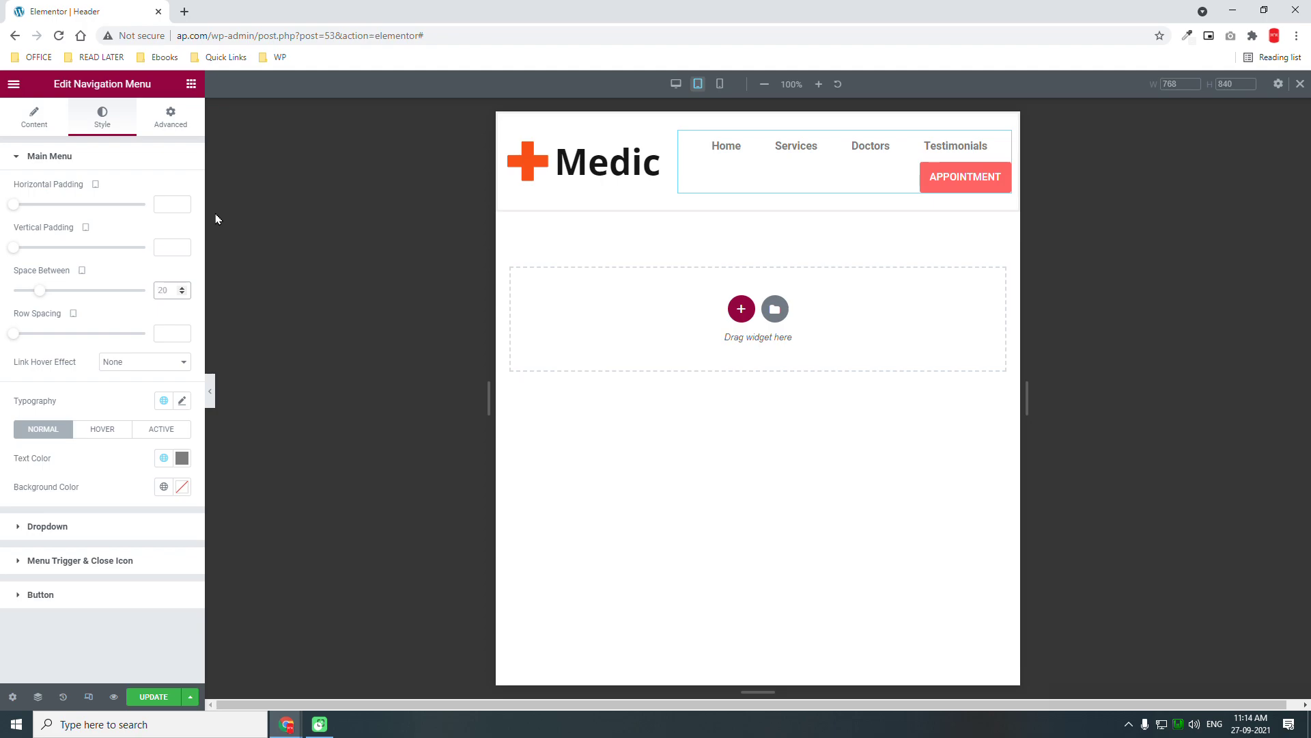
{"action": "type", "text": "0"}
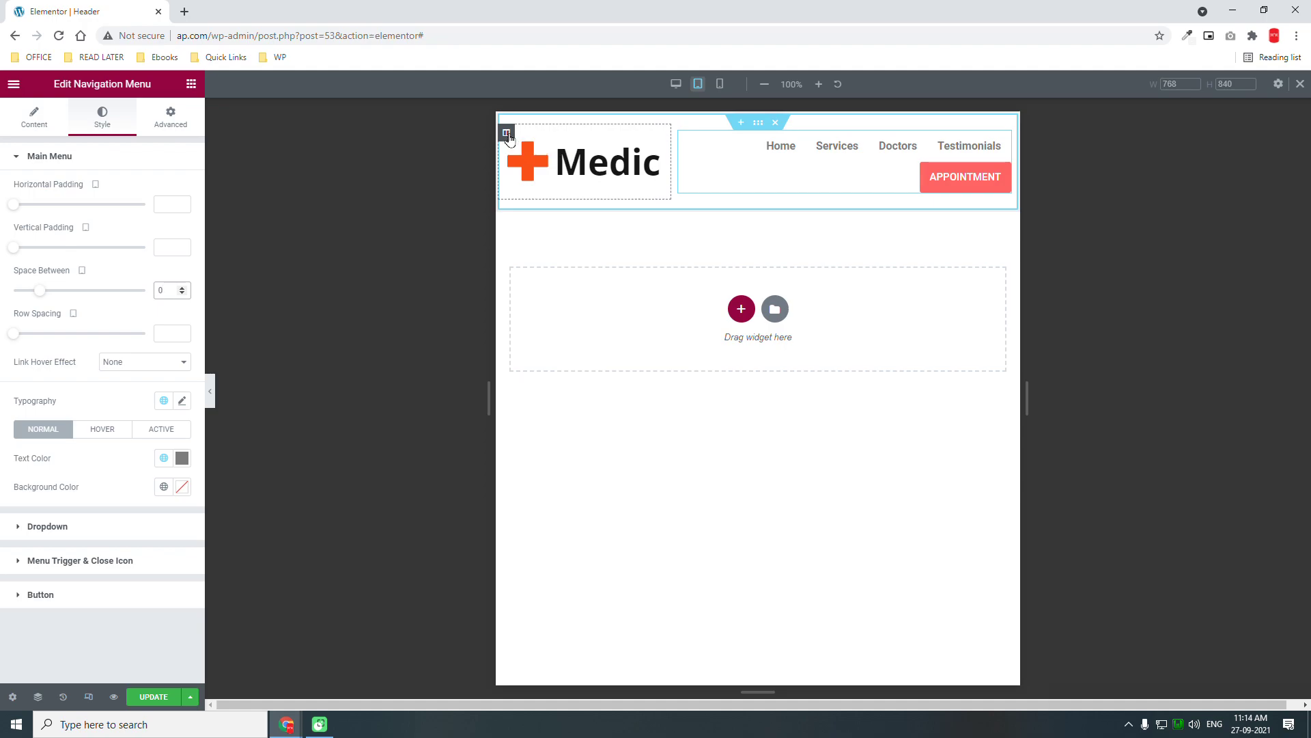
On tablet, set the logo column to 20% and the menu column to 80%, then update.
{"action": "left_click", "coordinate": [509, 134]}
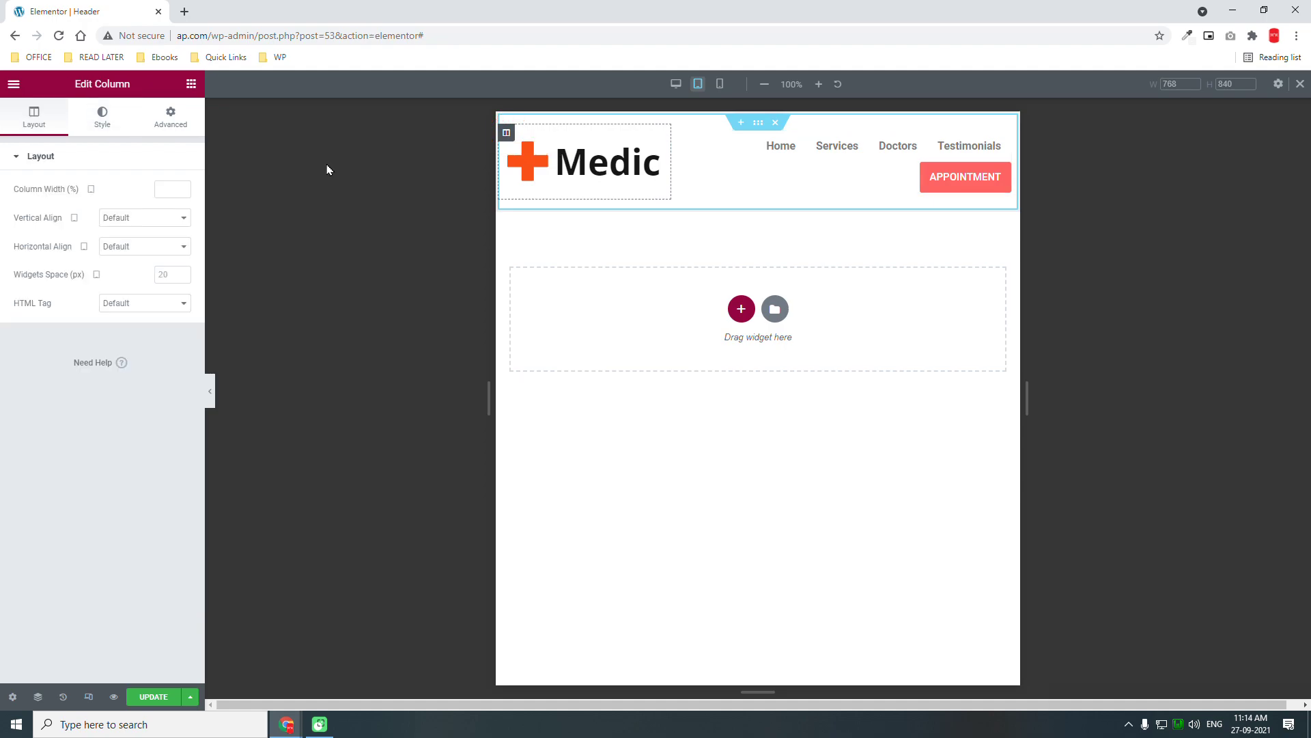
{"action": "left_click", "coordinate": [165, 189]}
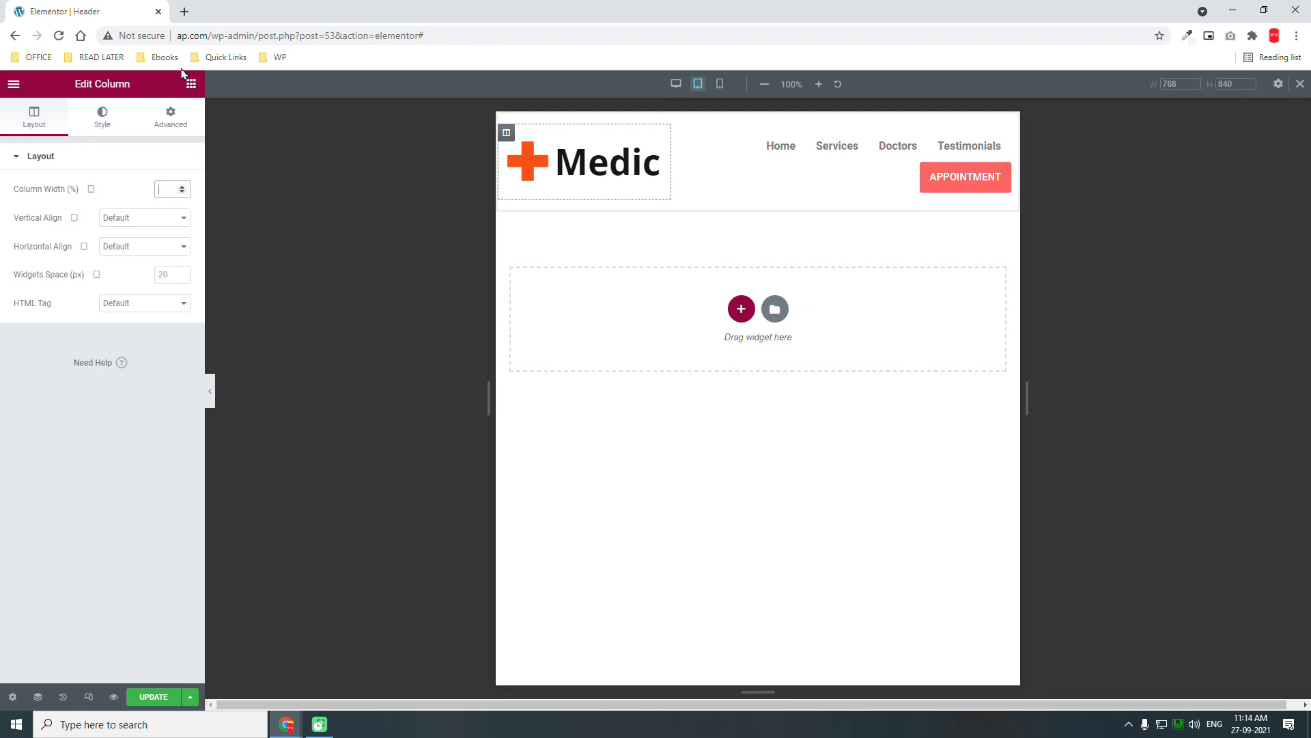
{"action": "type", "text": "20"}
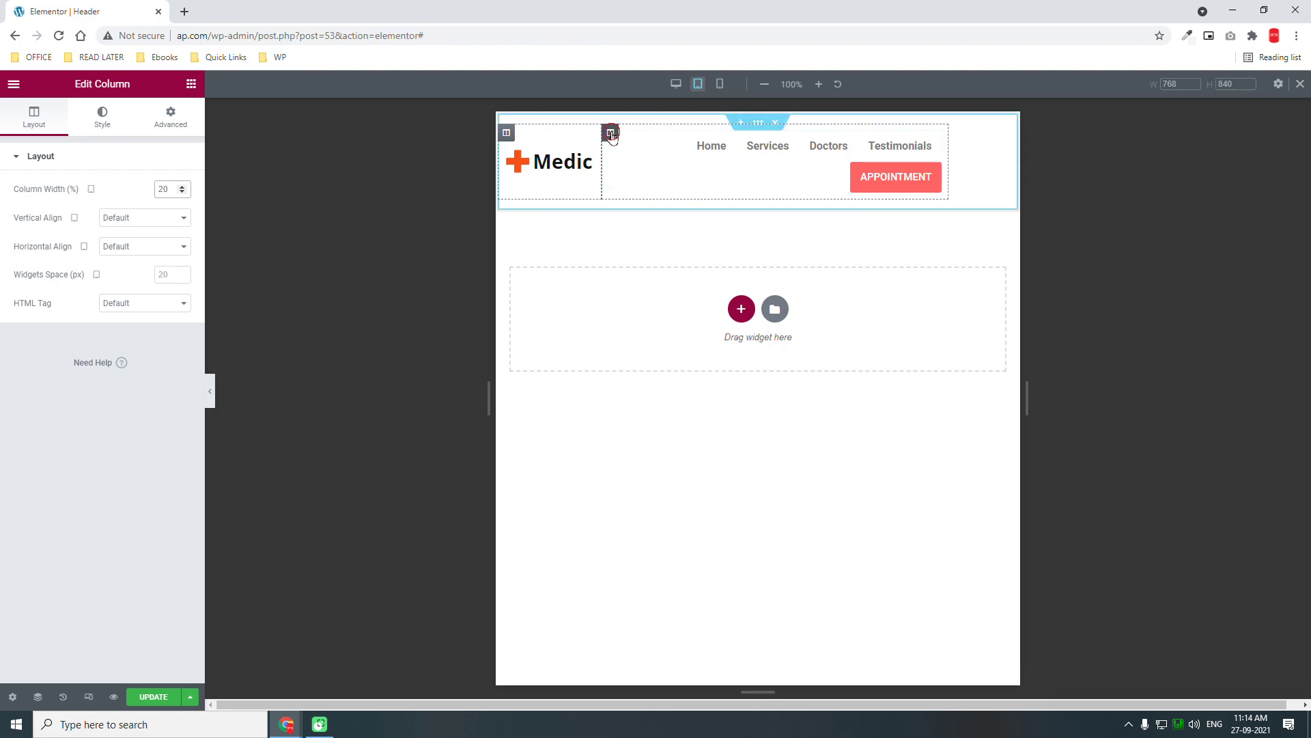
{"action": "left_click", "coordinate": [611, 134]}
{"action": "left_click", "coordinate": [170, 189]}
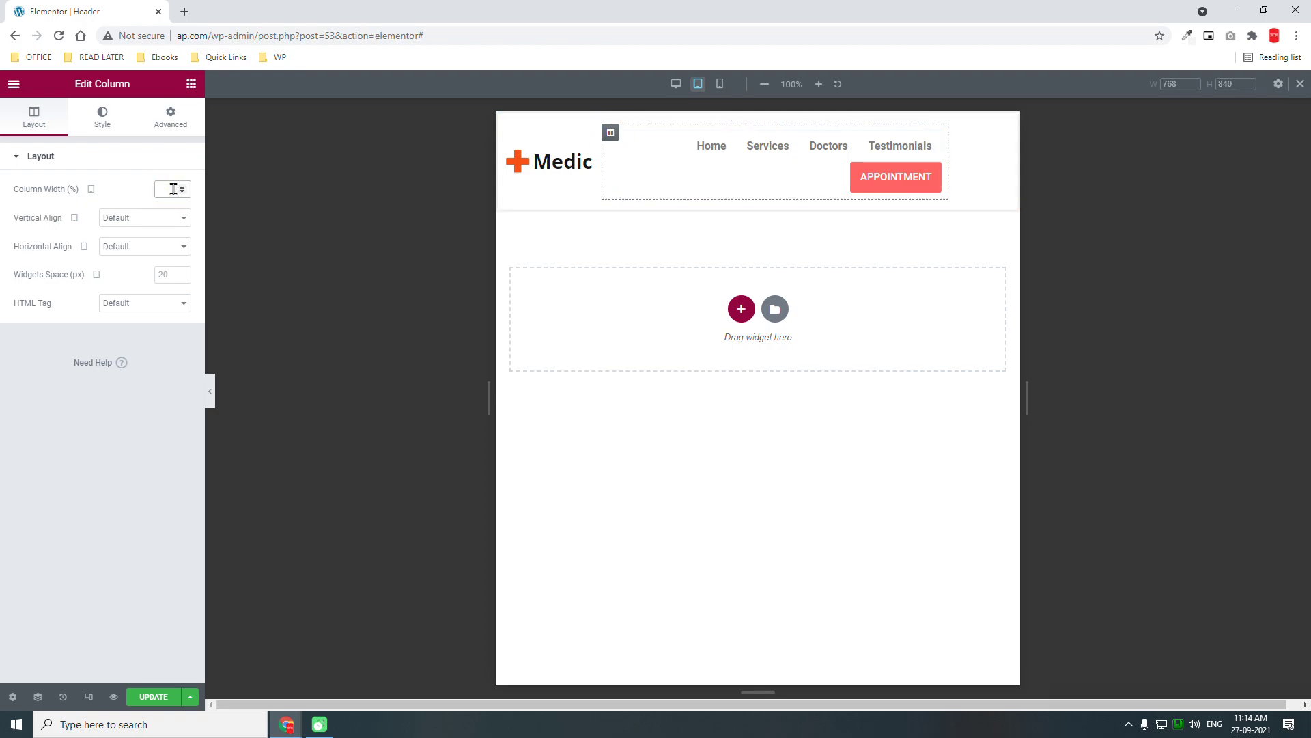
{"action": "type", "text": "80"}
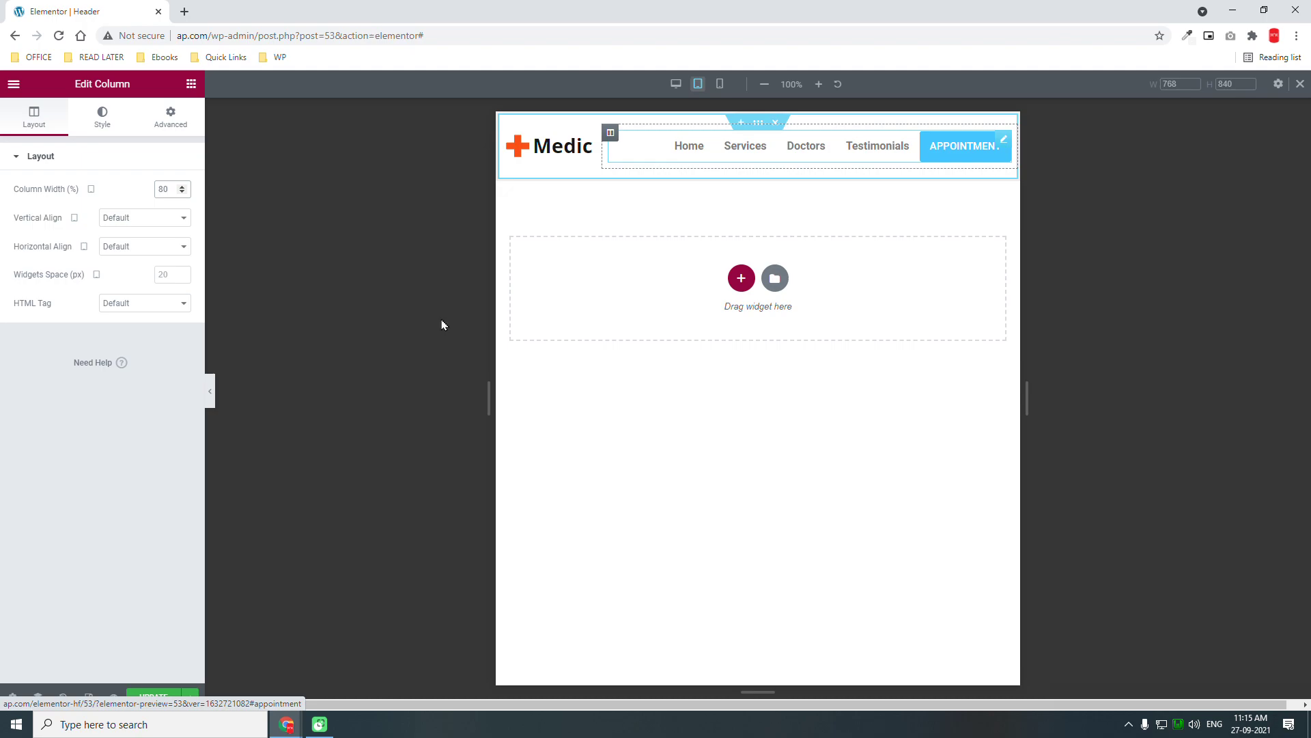
{"action": "left_click", "coordinate": [146, 704]}
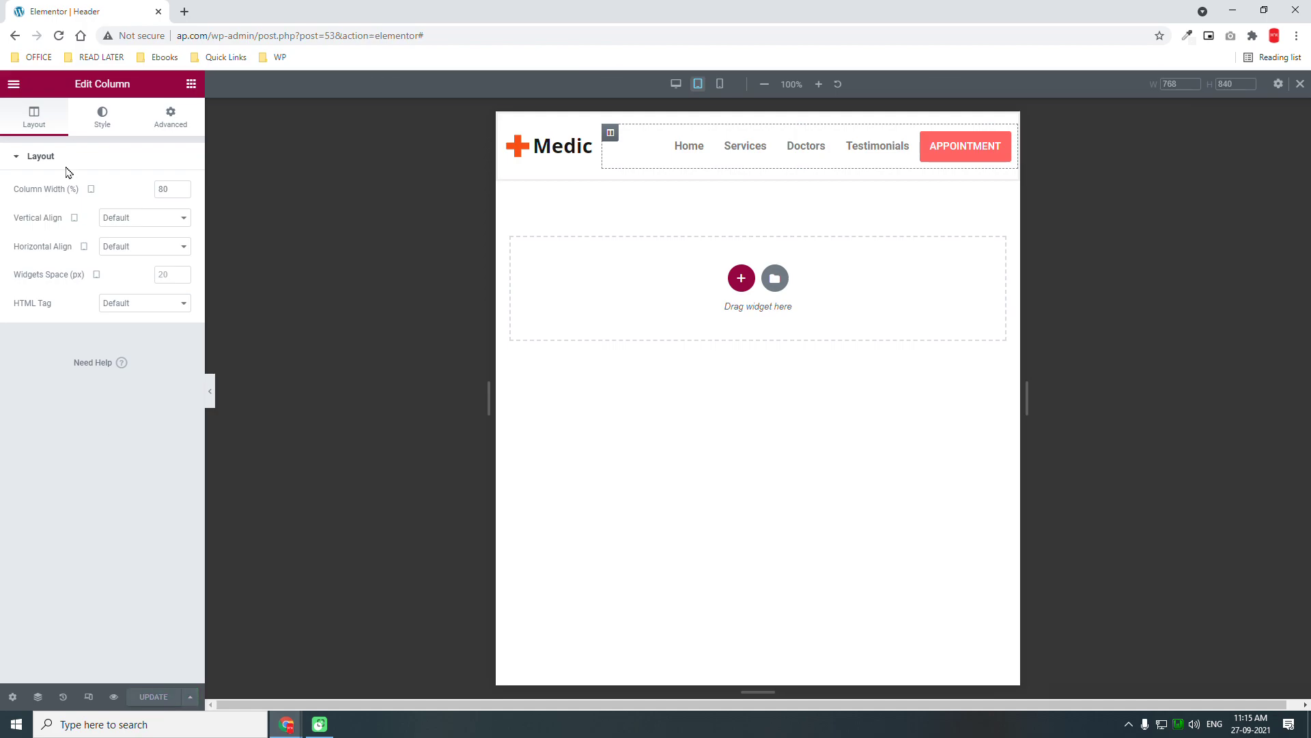
Exit the Elementor editor back to the Header template in the WordPress dashboard.
{"action": "left_click", "coordinate": [14, 85]}
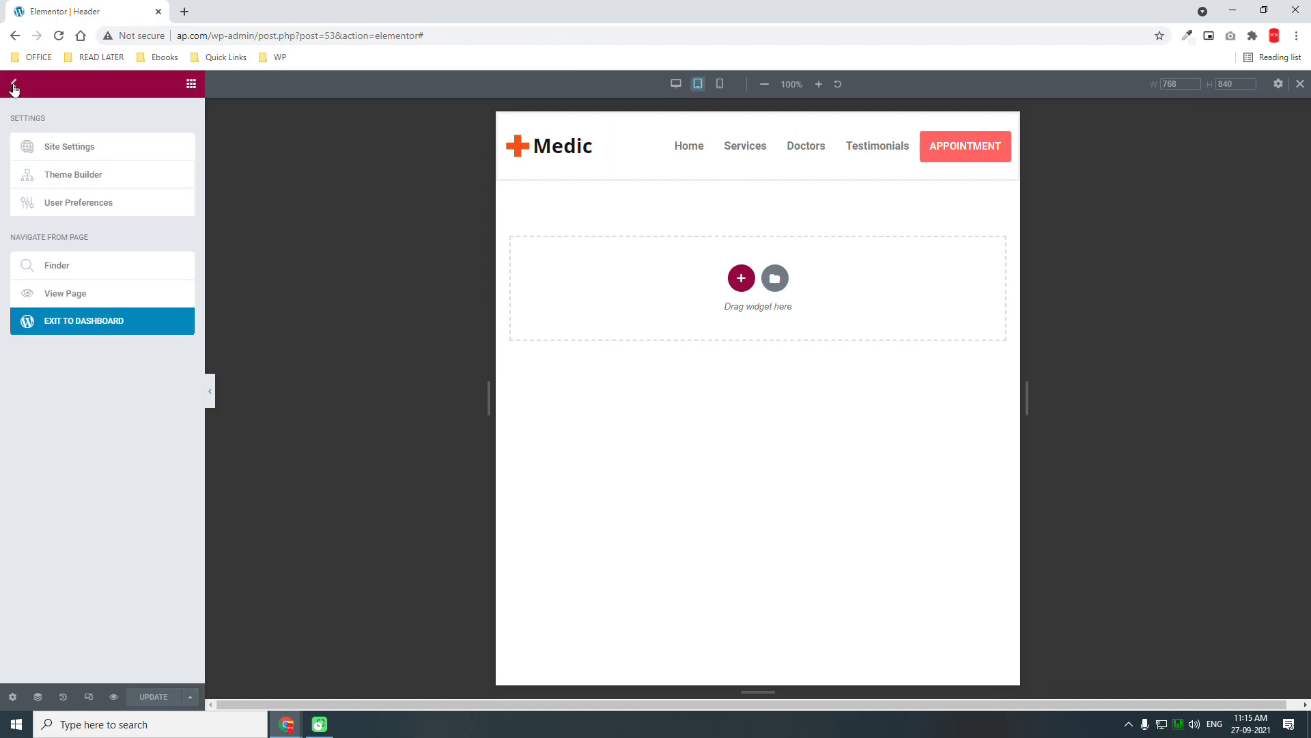
{"action": "left_click", "coordinate": [80, 329]}
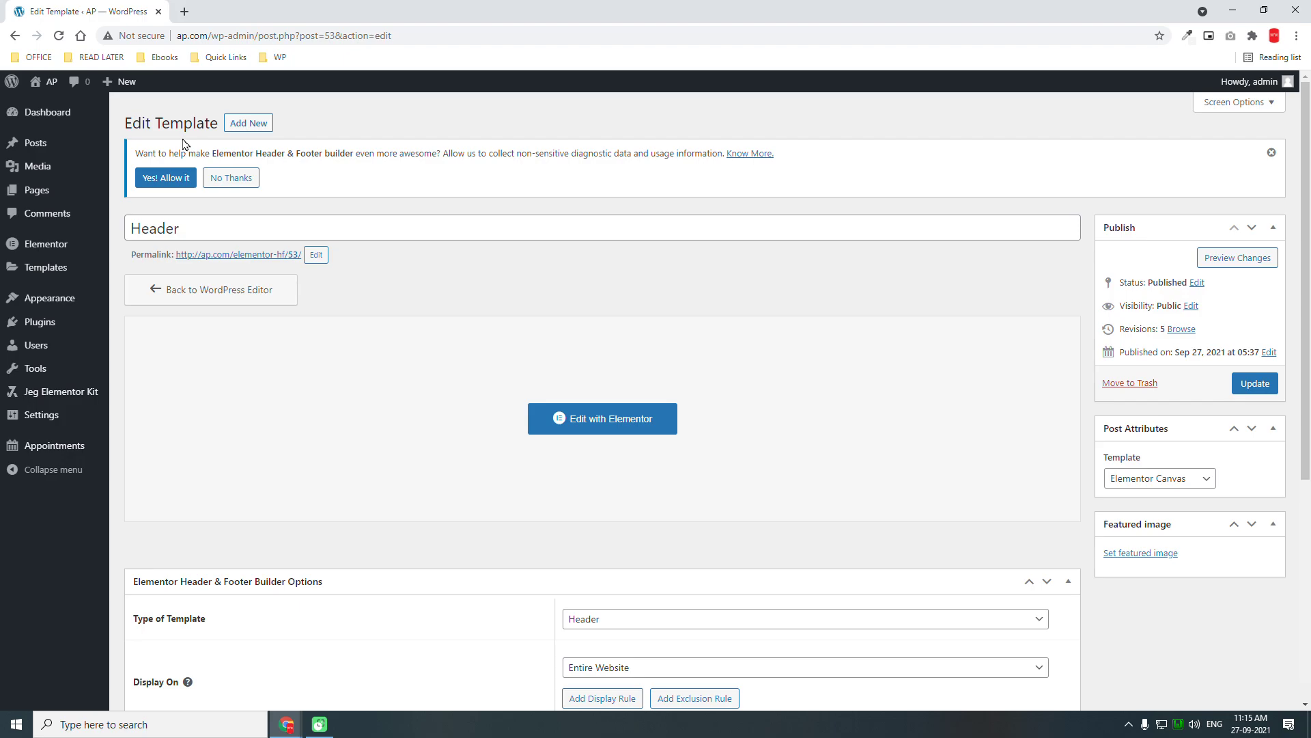
Go to Appearance > Menus to view the Onepage menu and its links.
{"action": "left_click", "coordinate": [58, 330]}
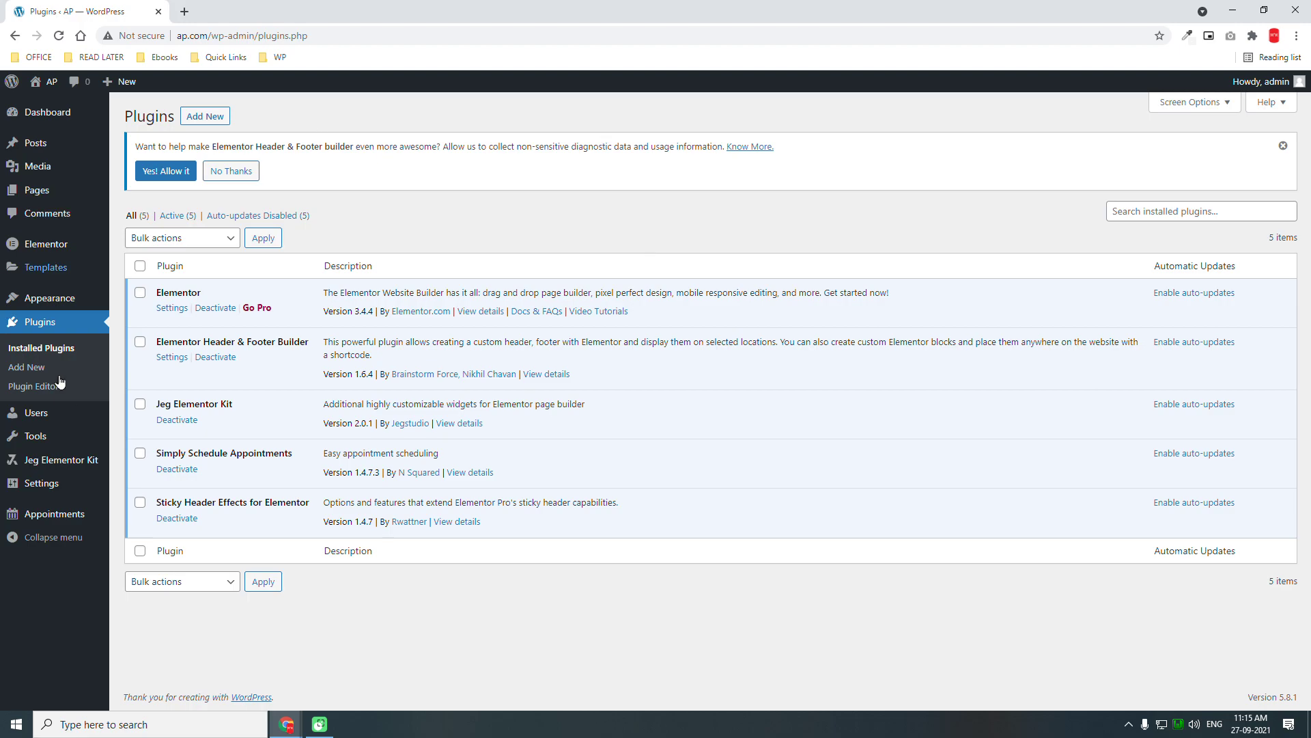
{"action": "mouse_move", "coordinate": [52, 299]}
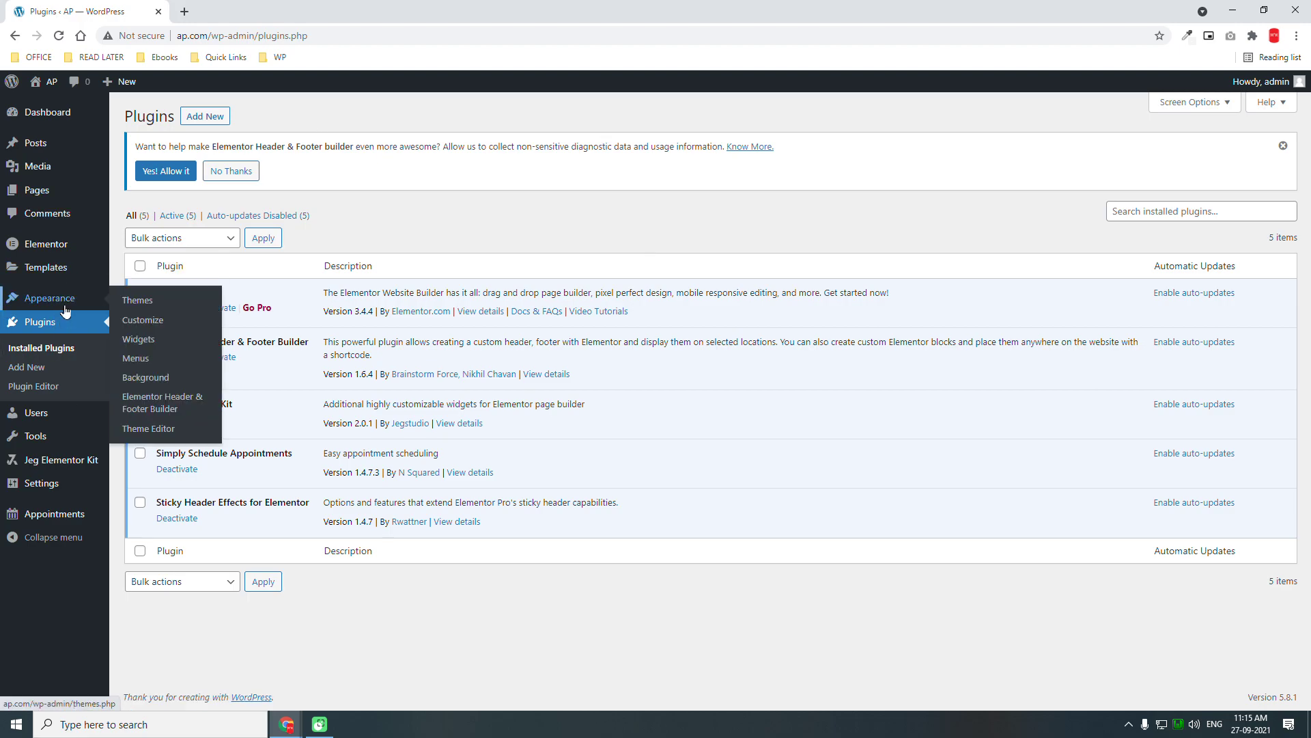
{"action": "left_click", "coordinate": [156, 358]}
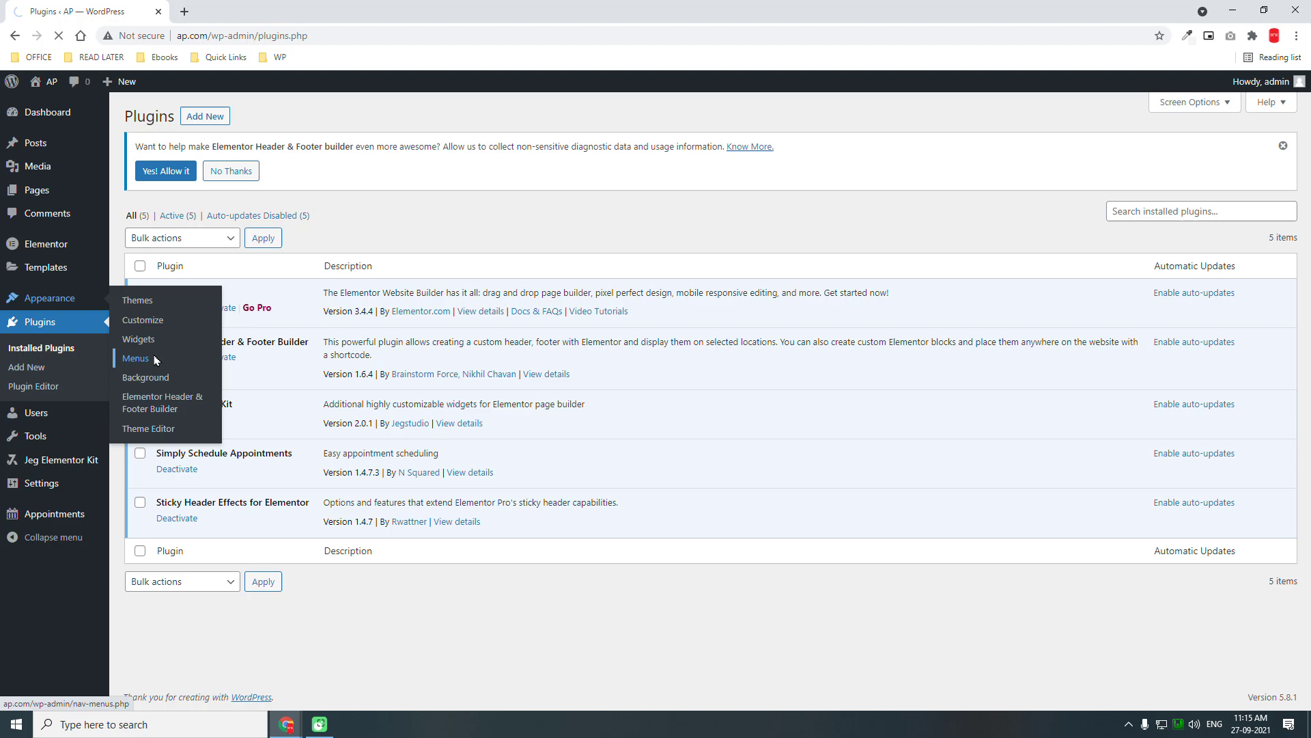